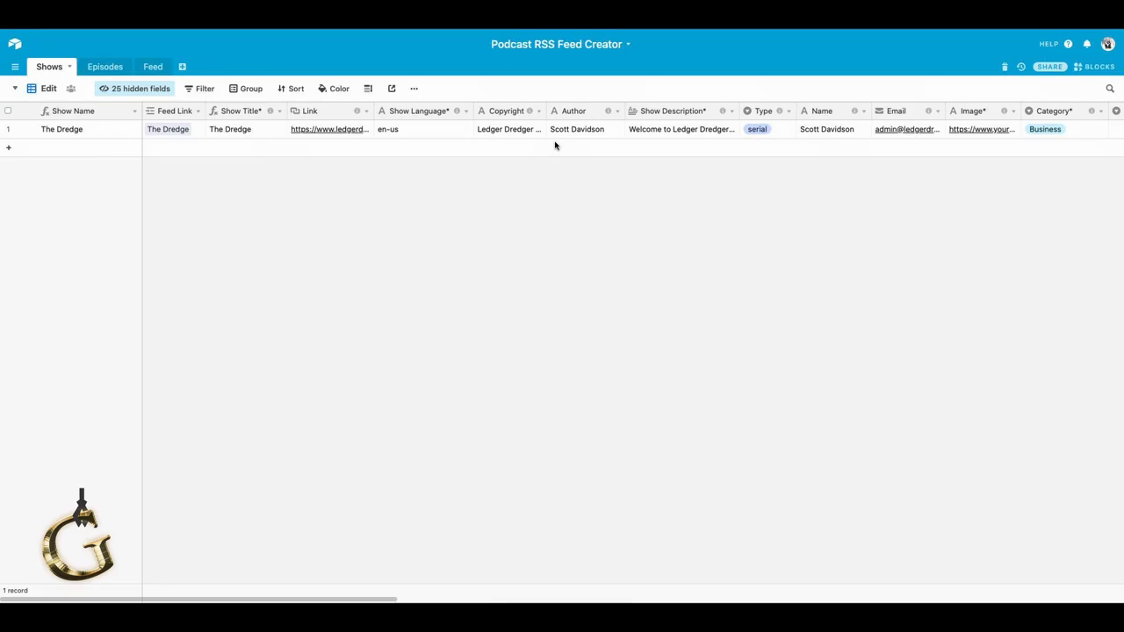
Step: Add a new record to the Shows table and link it to a new feed record named Deep Dives
left_click(194, 135)
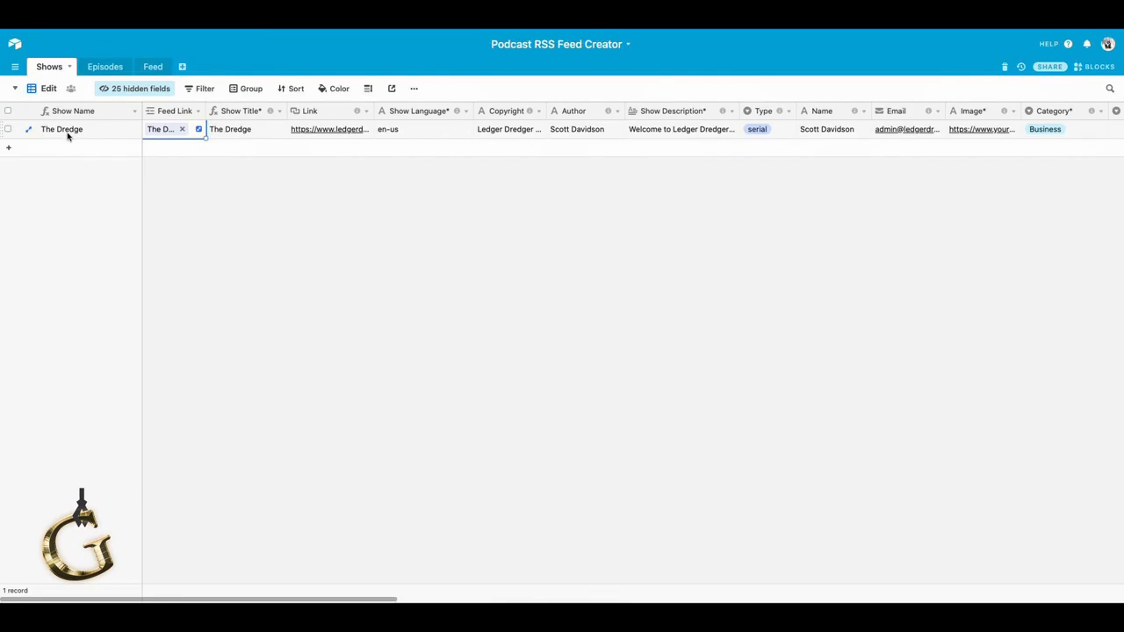
left_click(200, 154)
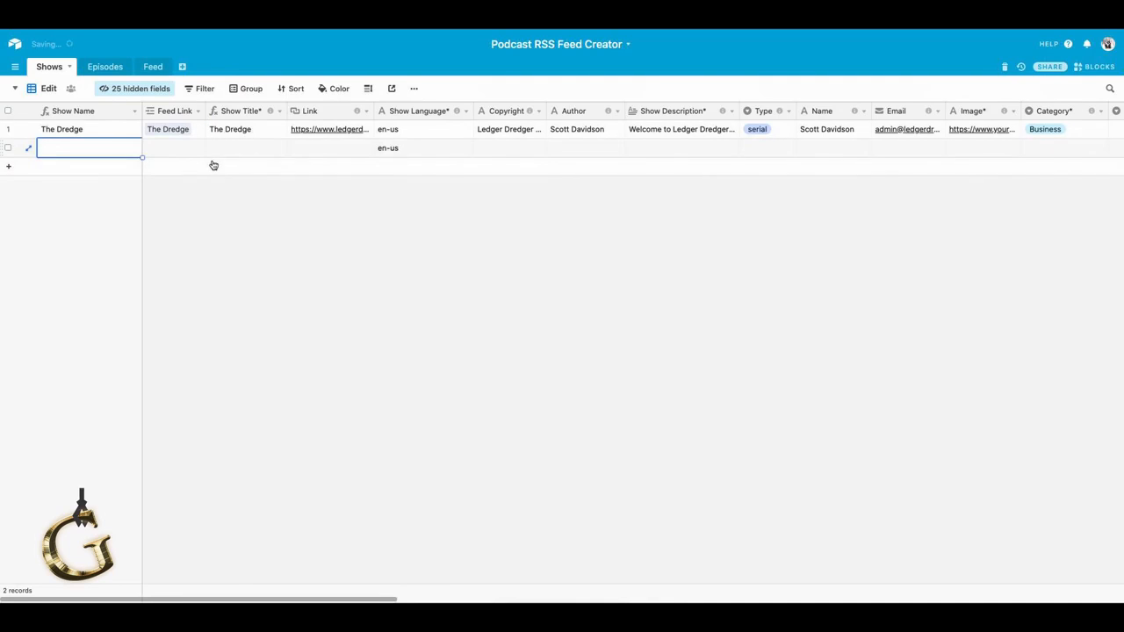
key("Tab")
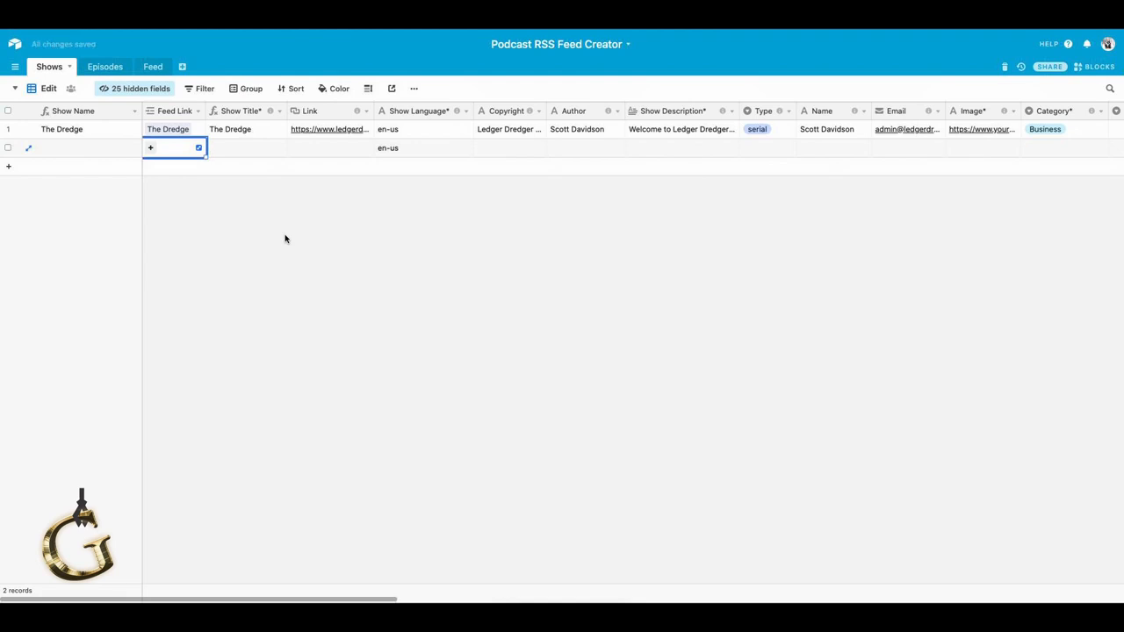
type("Deep D")
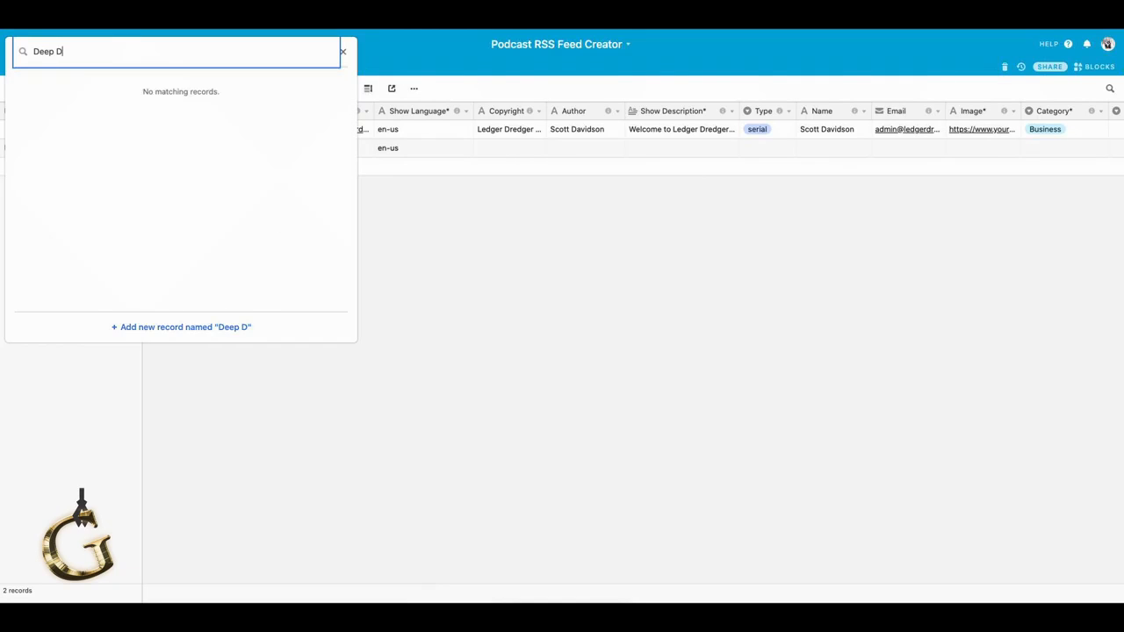
type("ives")
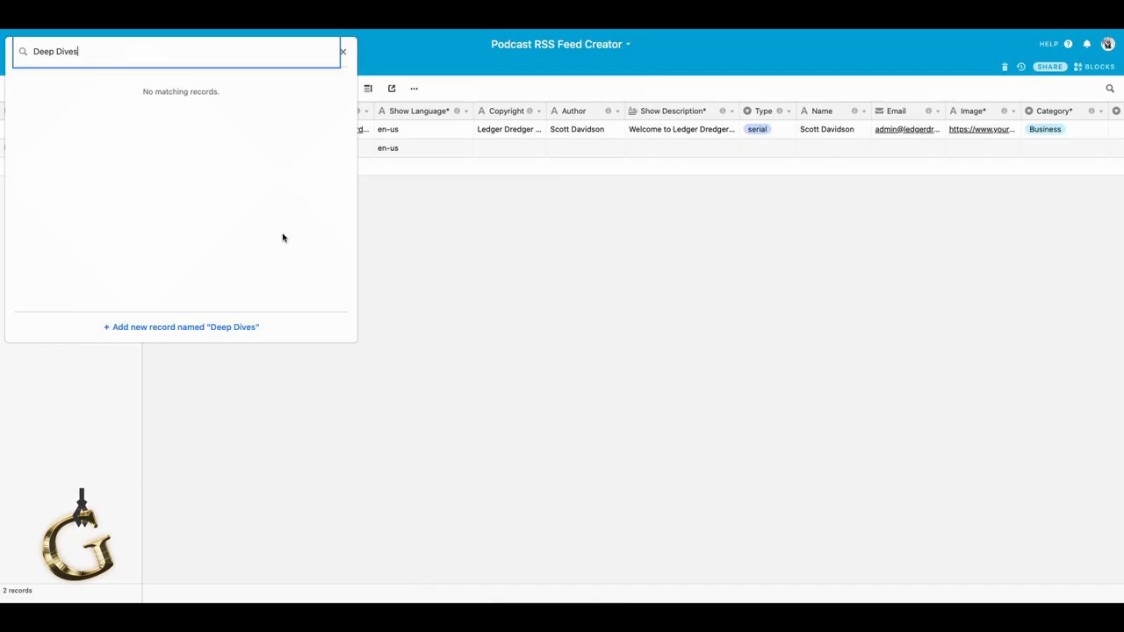
key("Return")
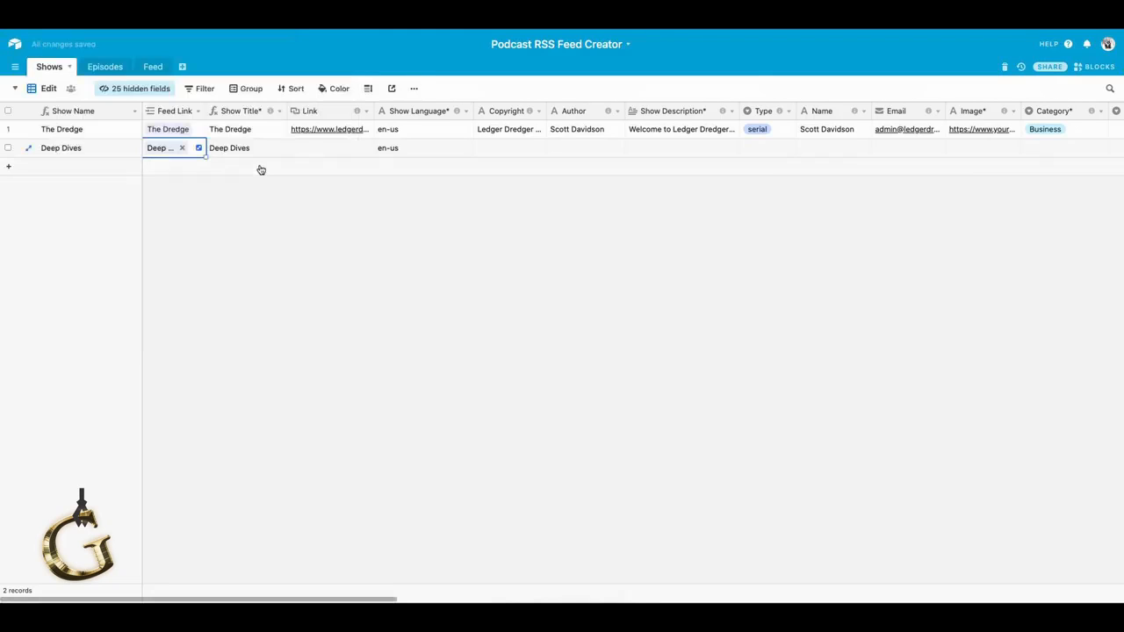
Step: Check the Show Title and Link field descriptions and look at the Required view before returning to the Edit view
left_click(318, 153)
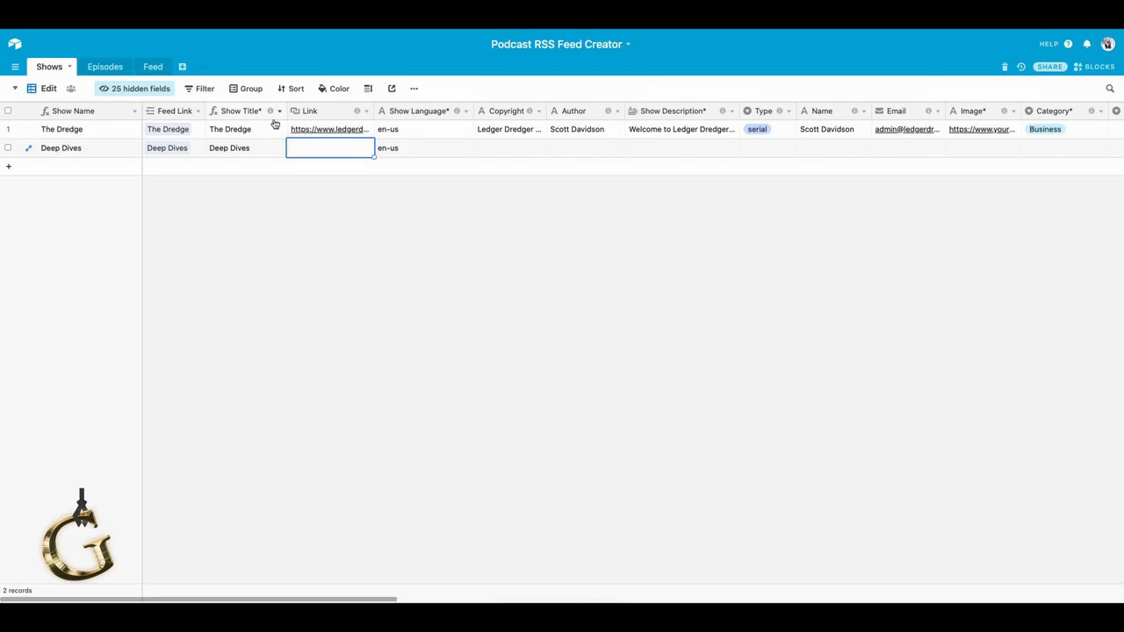
mouse_move(272, 115)
mouse_move(356, 114)
left_click(35, 91)
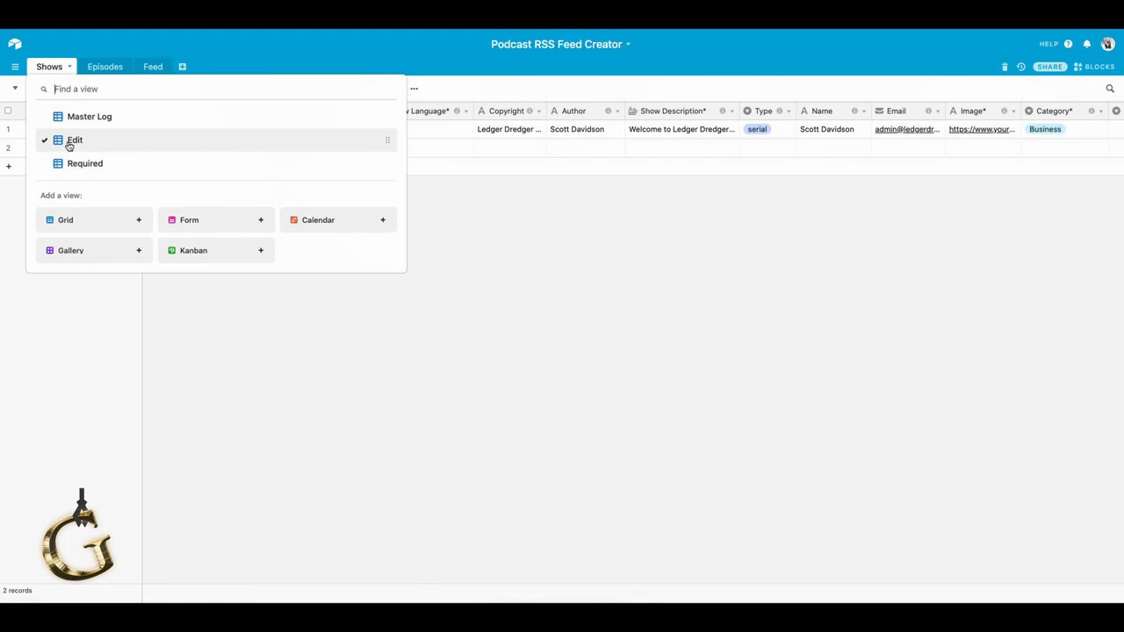
left_click(120, 165)
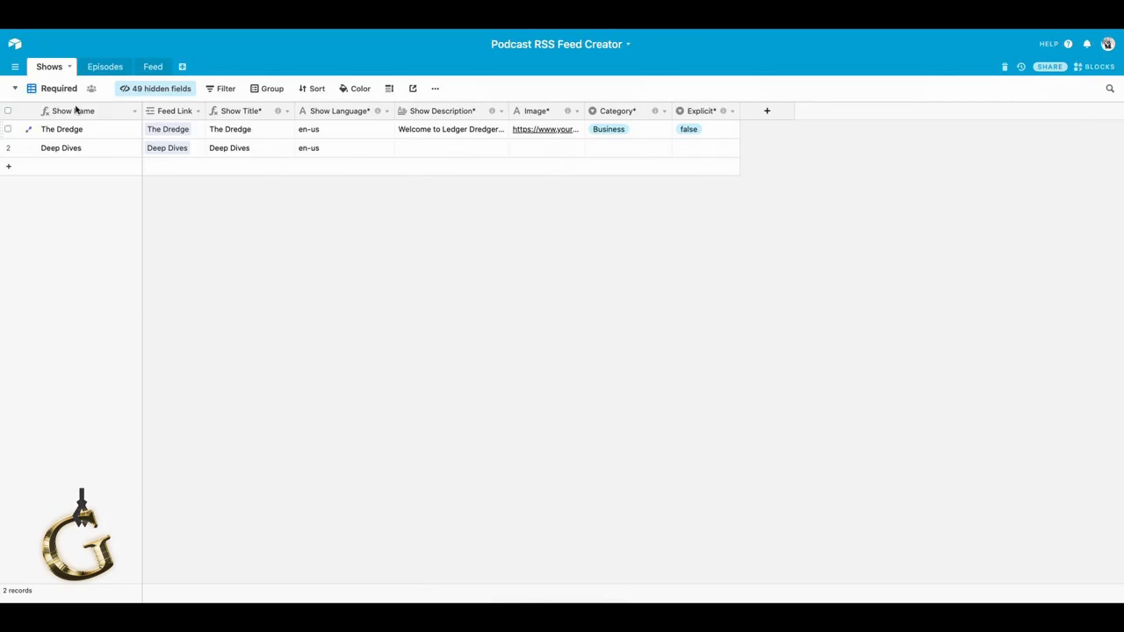
left_click(46, 91)
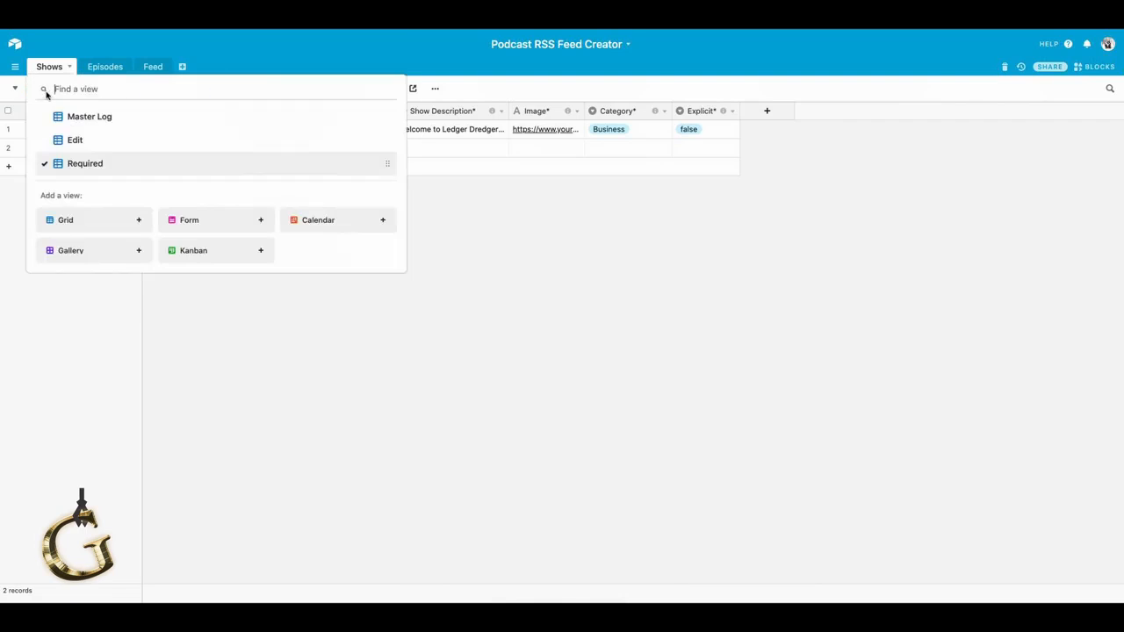
left_click(80, 138)
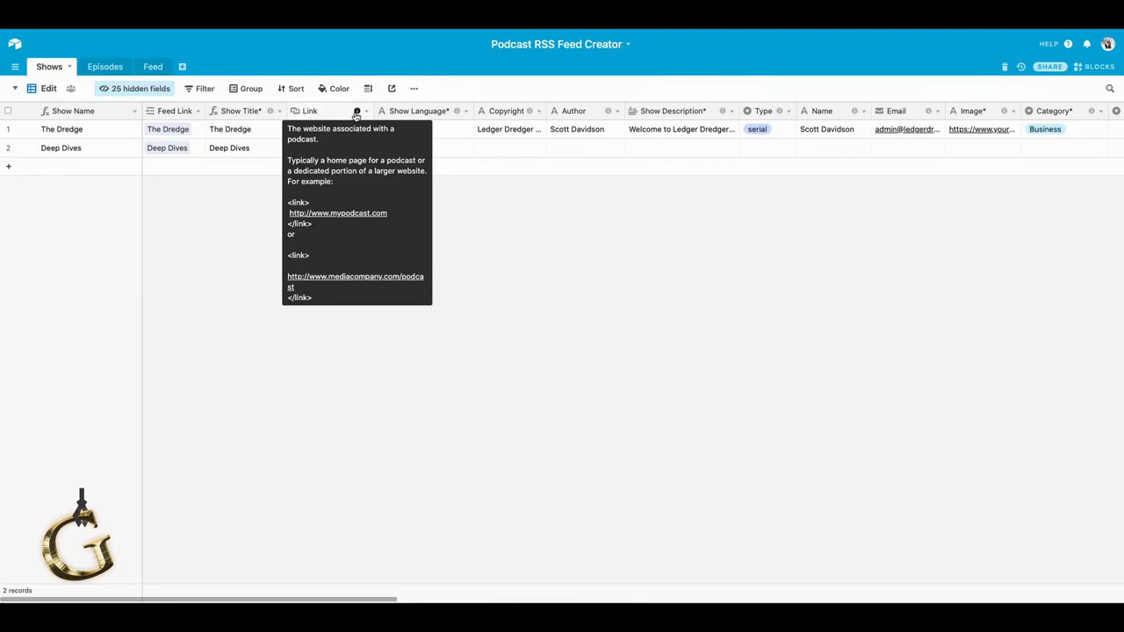
left_click(339, 146)
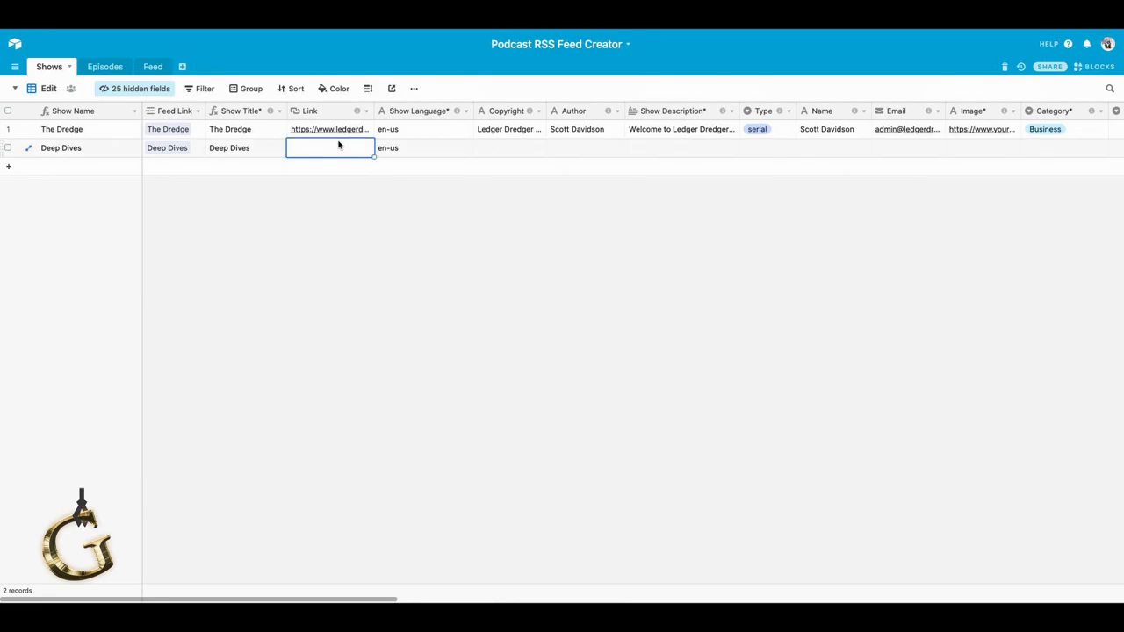
type("htpp")
key("BackSpace")
type("tps://")
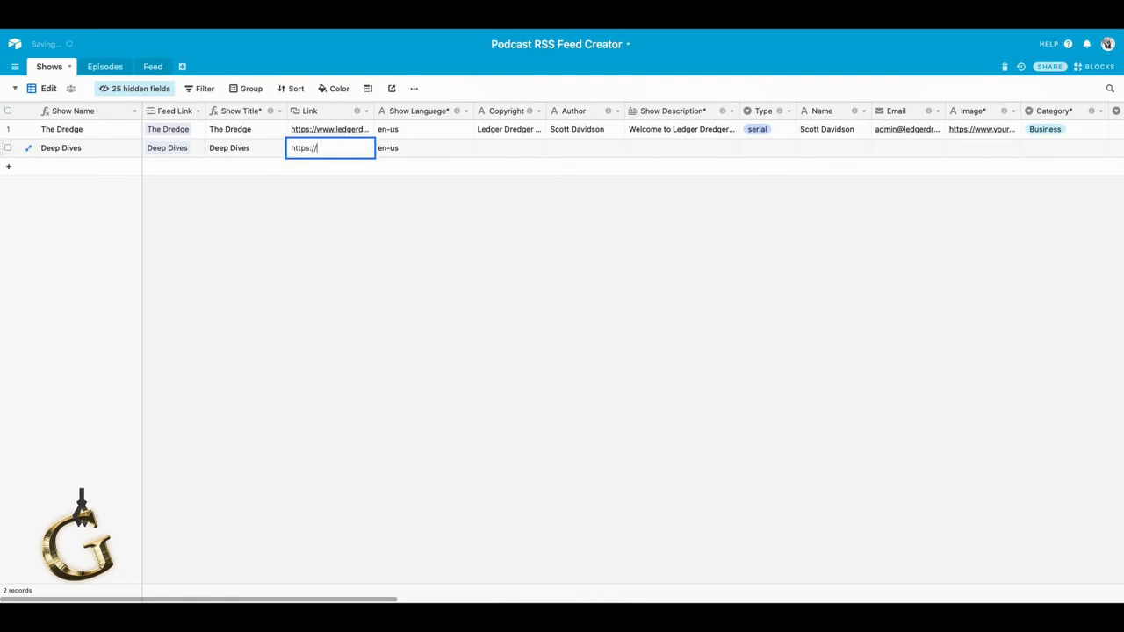
type("www.ledgerdredger.com")
key("Tab")
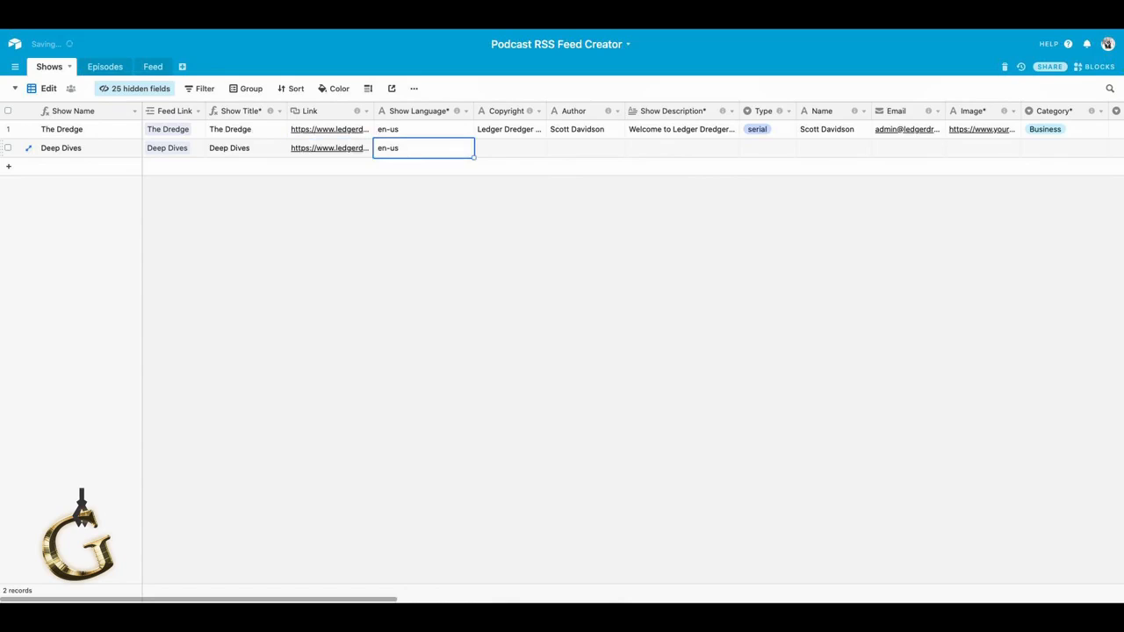
Step: Examine the Show Language field's default text and its description, including the language code link, without changing anything
key("Up")
key("Down")
double_click(412, 112)
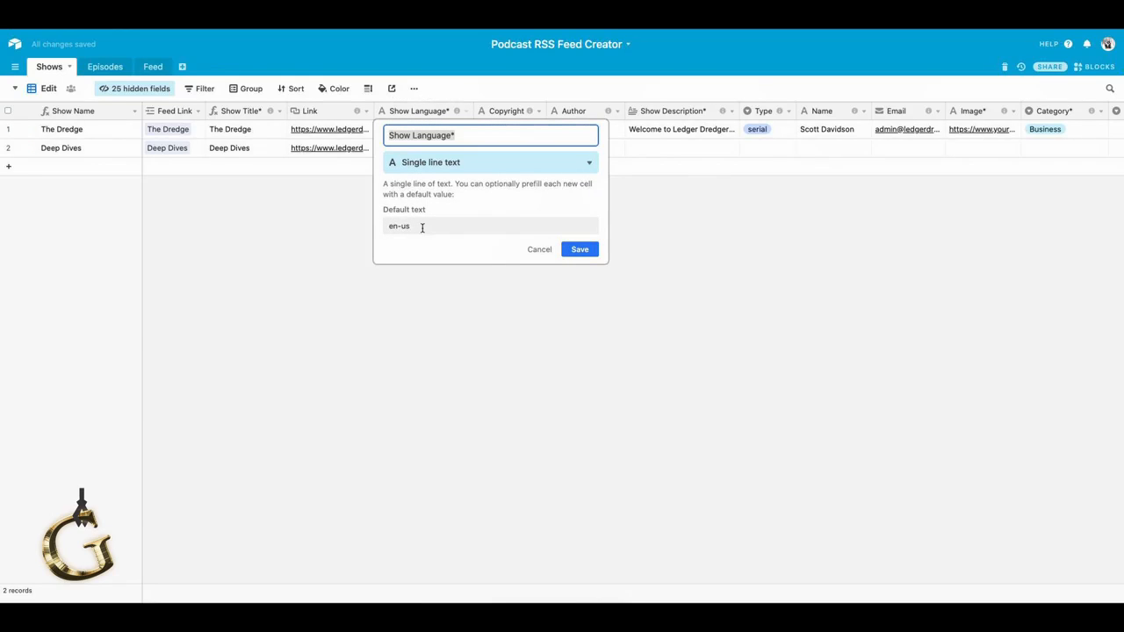
left_click(537, 250)
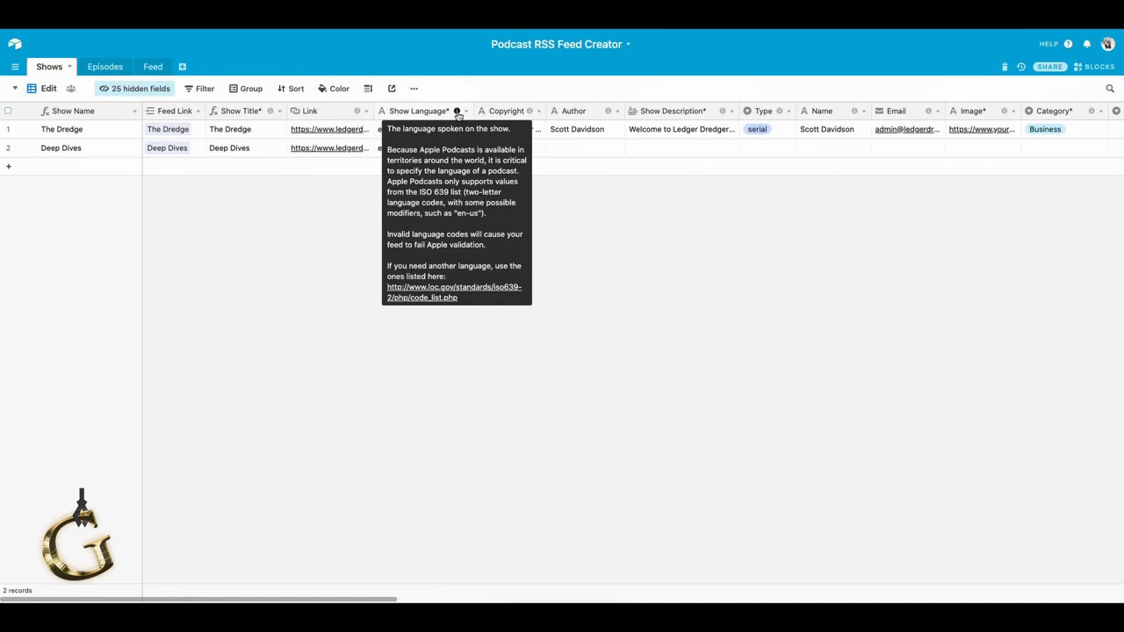
left_click(456, 112)
scroll(441, 207, "down", 3)
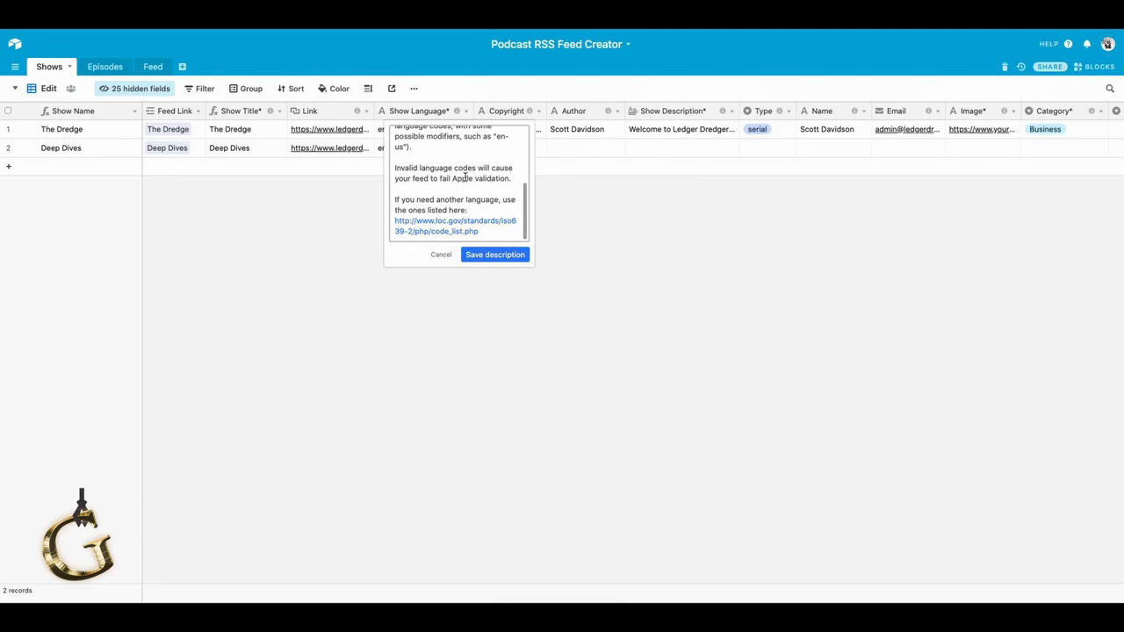
left_click(441, 221)
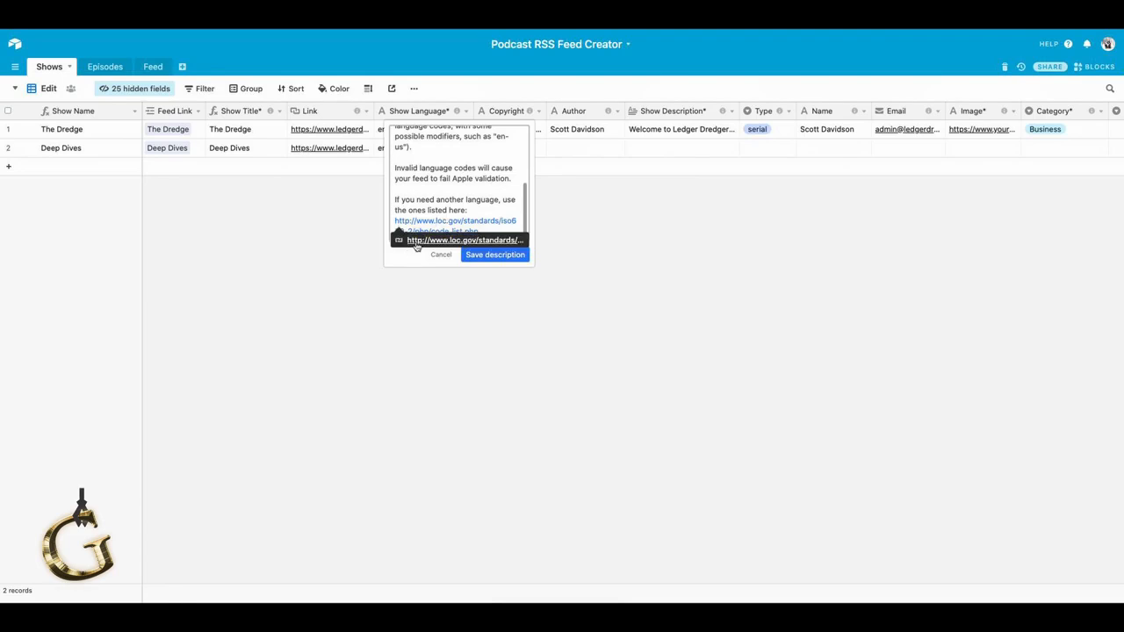
left_click(445, 255)
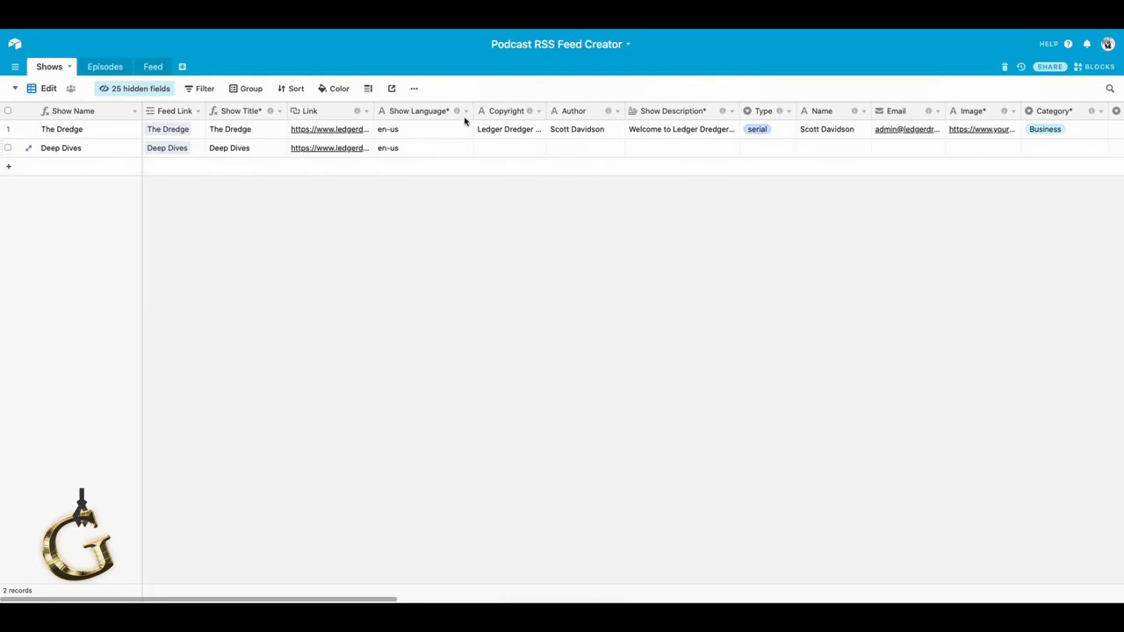
mouse_move(458, 114)
Step: Enter LDBS as the Copyright of the Deep Dives show and fill in the author's name
left_click(532, 149)
mouse_move(529, 112)
key("Return")
type("LDBS")
key("Tab")
type("Baldy Mc")
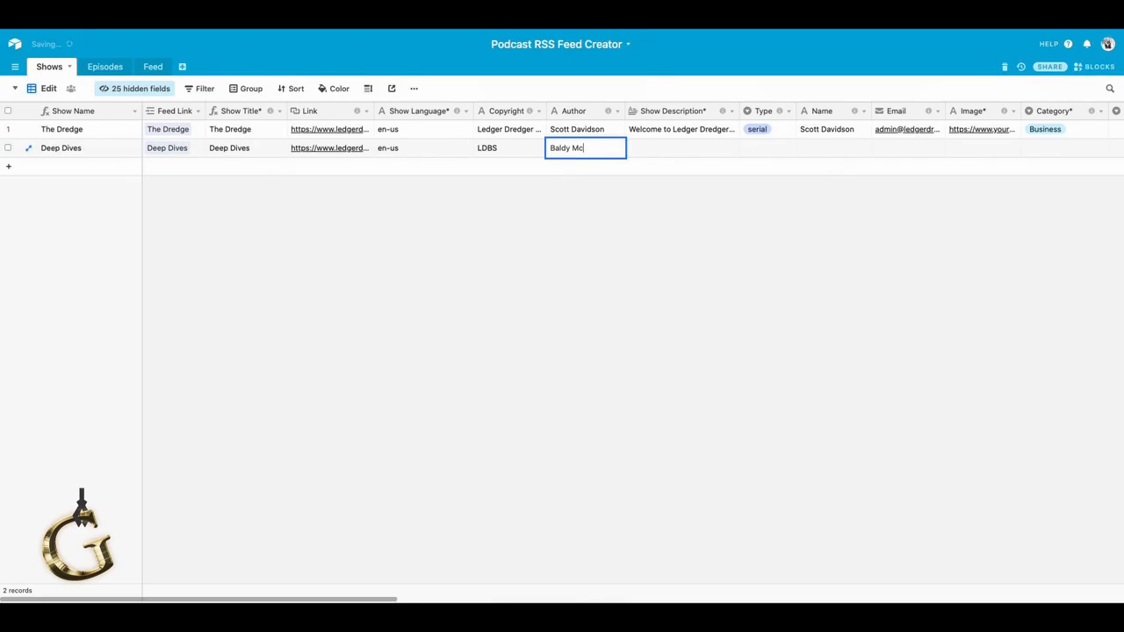
type("Balderson")
key("Tab")
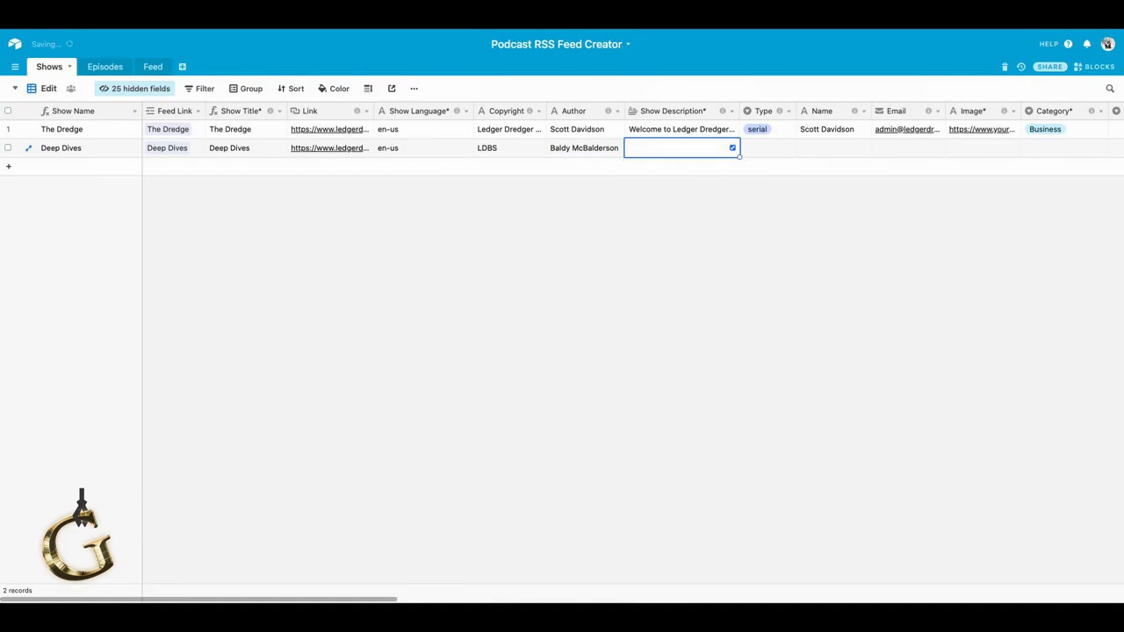
Step: Enter "Airtable Deep Dives" as the Show Description of the Deep Dives record
type("Airtable ")
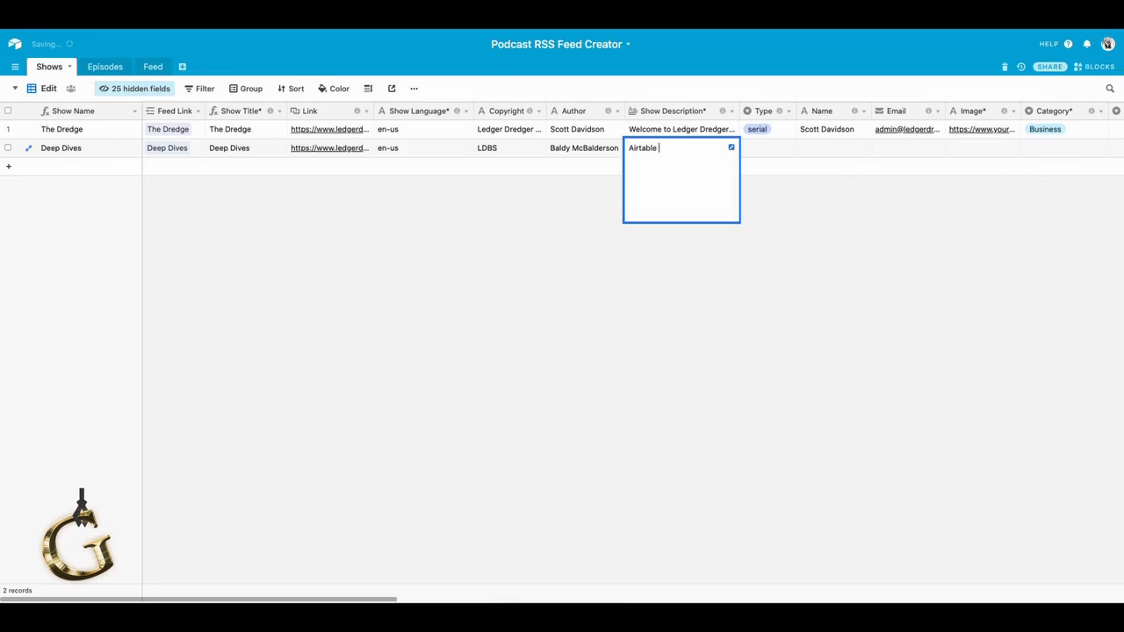
type("Deep Dives")
key("Tab")
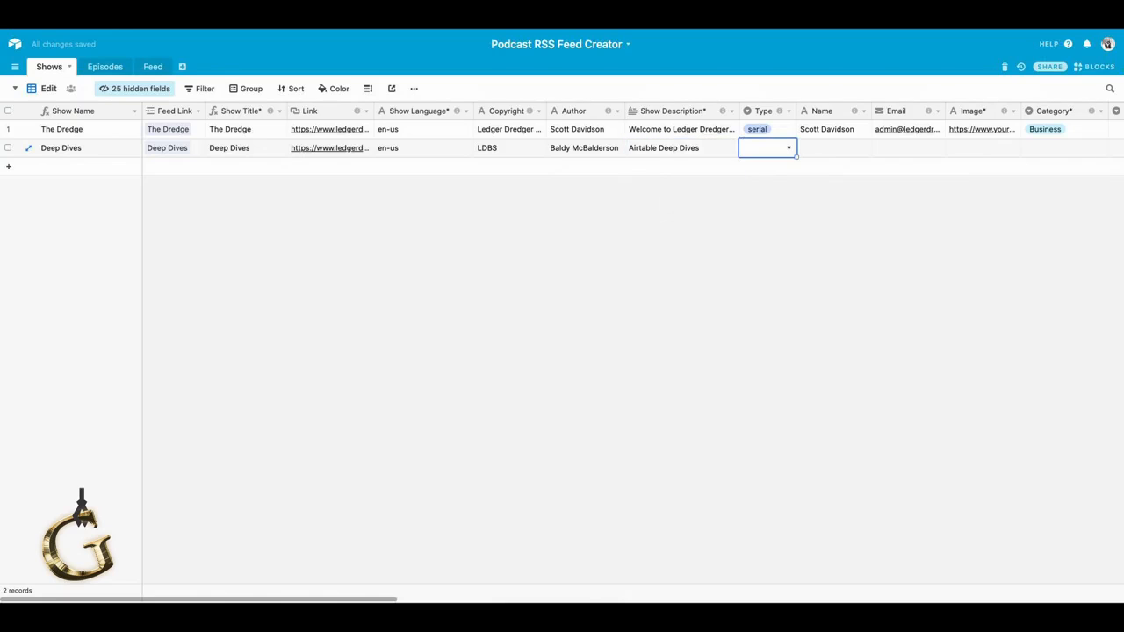
Step: Read the Type field's description and set the Deep Dives show's Type to serial
mouse_move(779, 114)
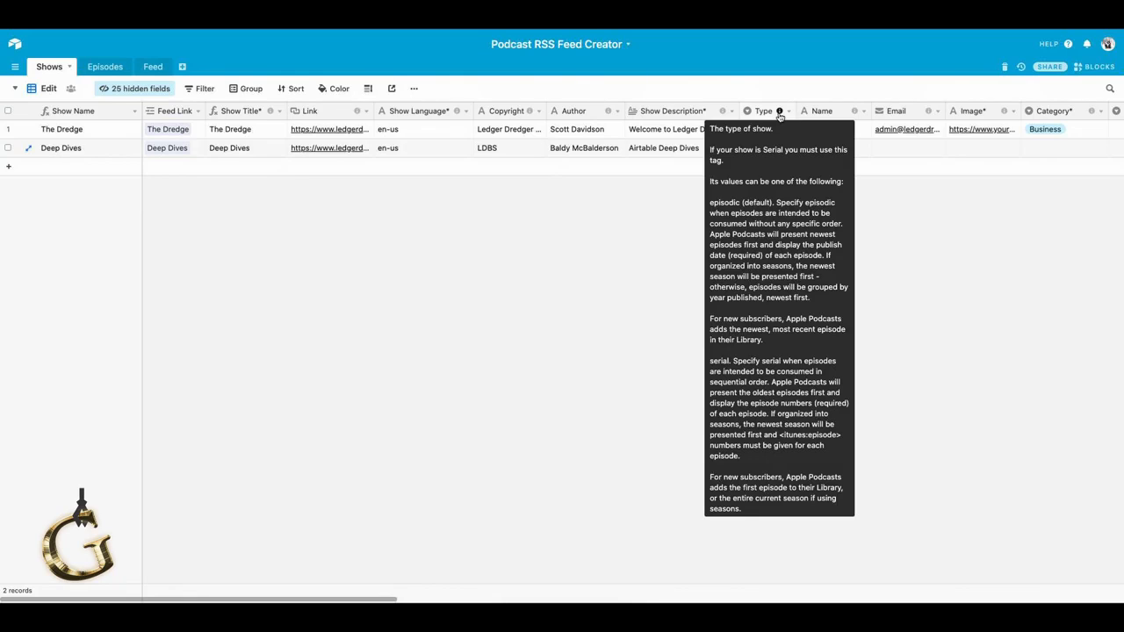
left_click(776, 147)
left_click(775, 148)
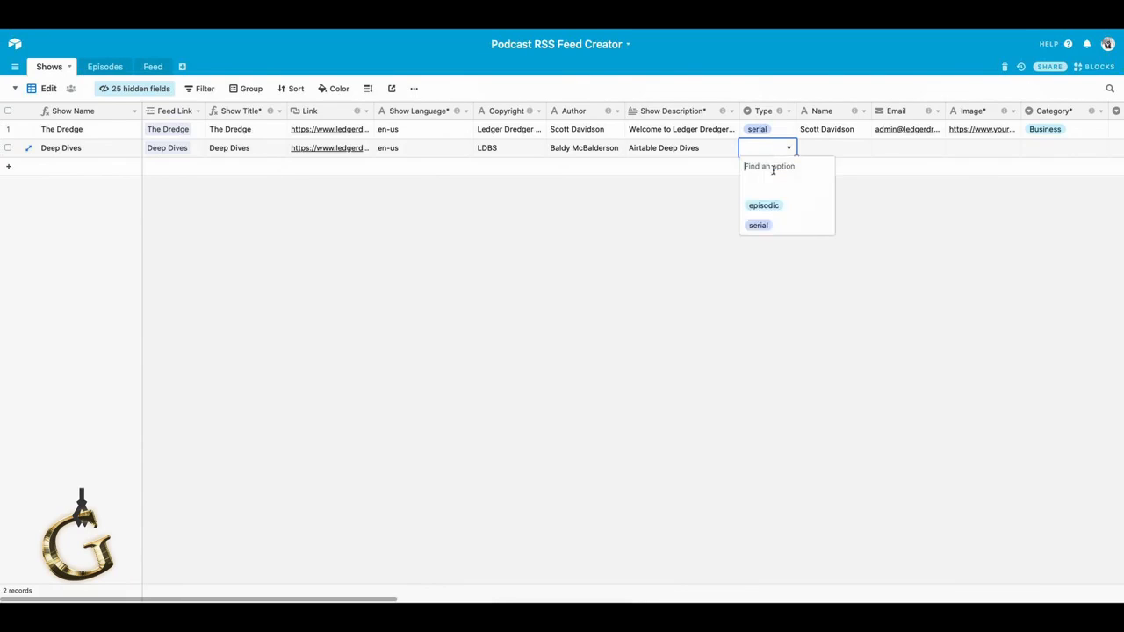
left_click(779, 225)
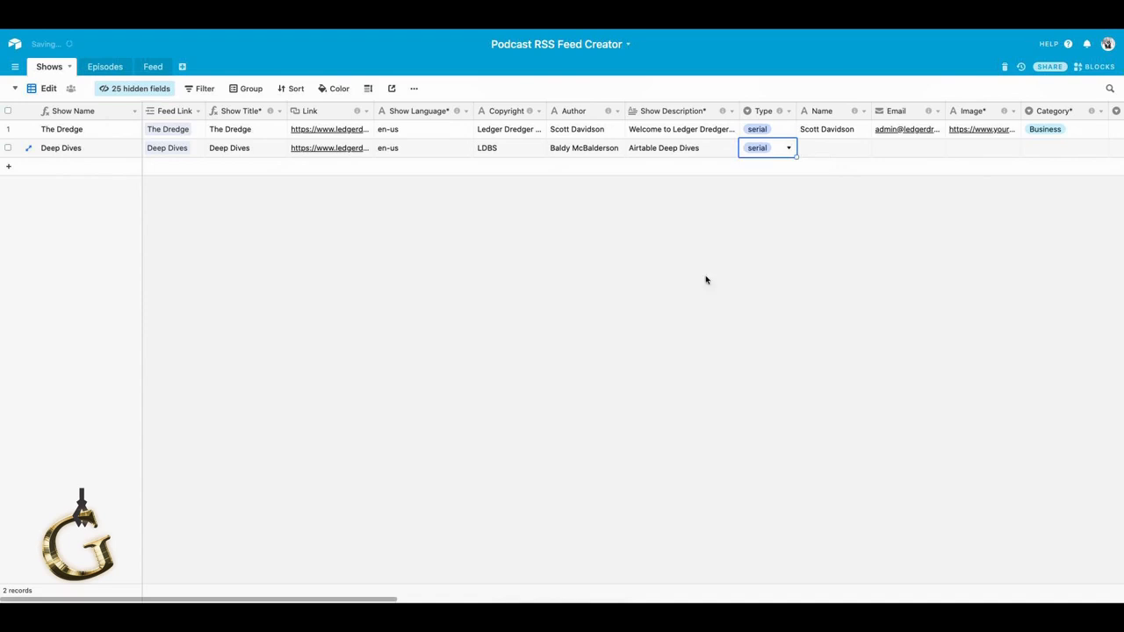
Step: Copy the Name value from The Dredge record into the Deep Dives record
left_click(830, 154)
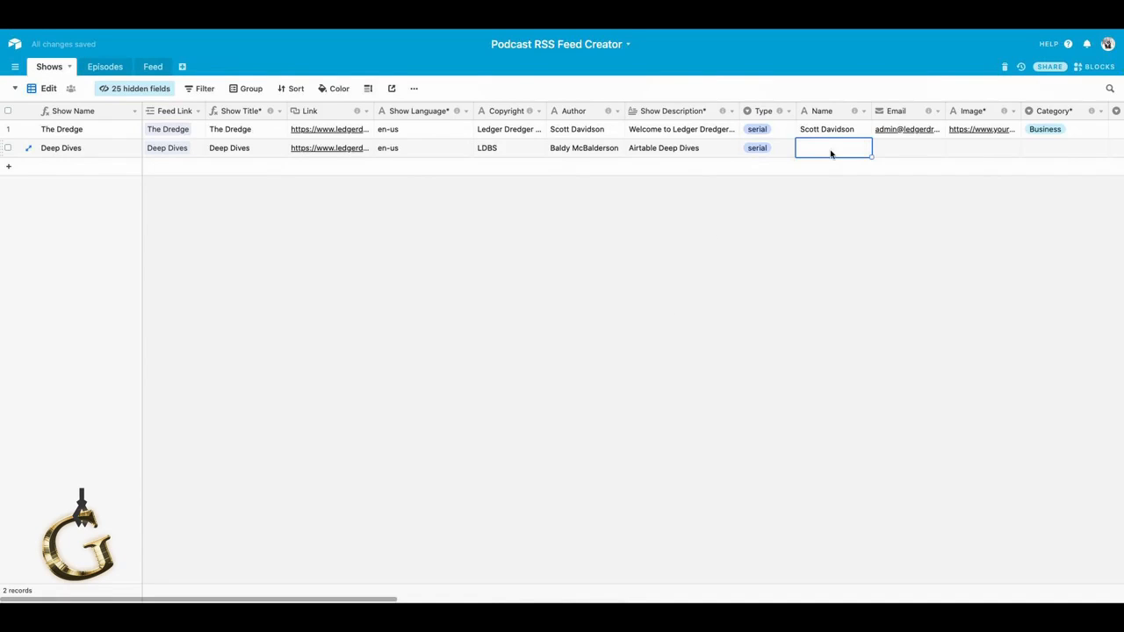
mouse_move(854, 112)
left_click_drag(389, 599, 532, 592)
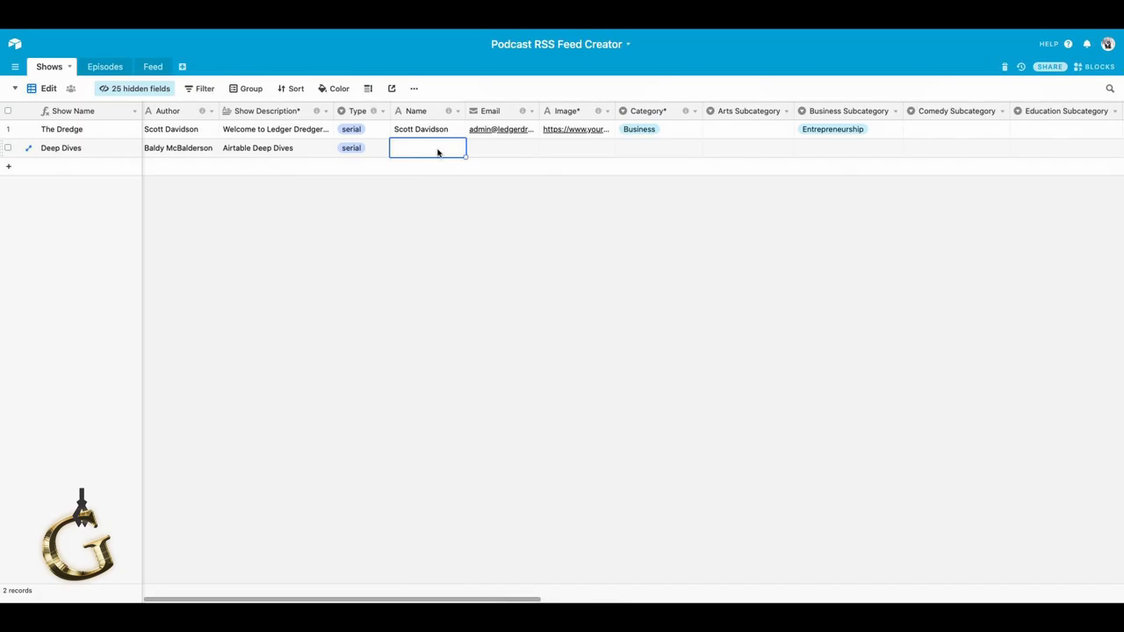
key("Up")
key("ctrl+c")
key("Down")
key("ctrl+v")
key("Tab")
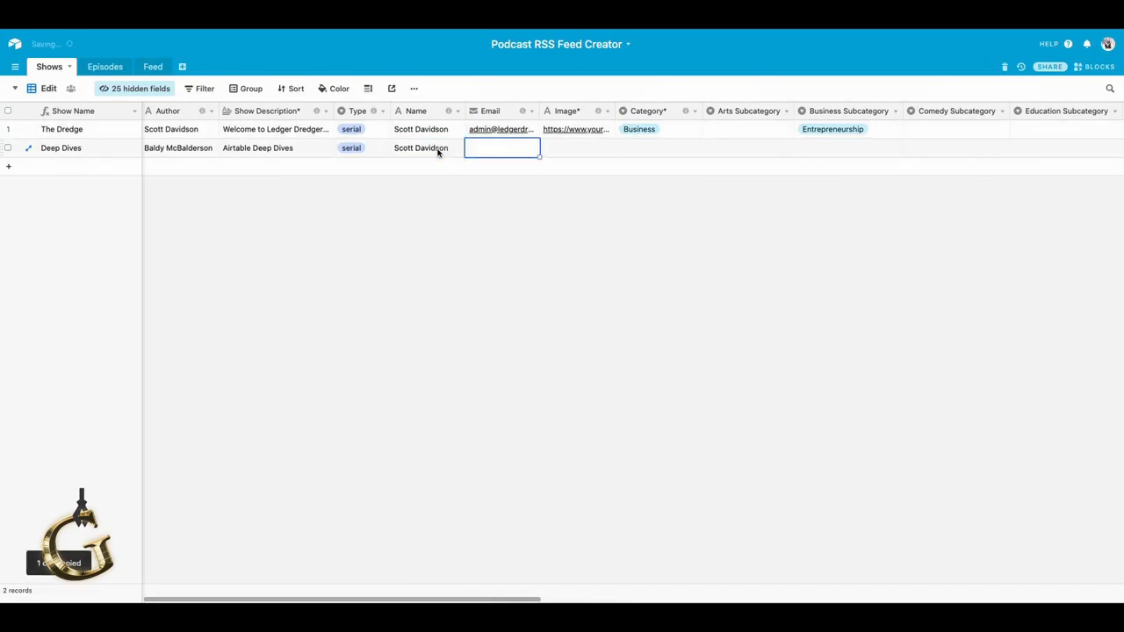
Step: Copy the Email value from The Dredge record into the Deep Dives record
key("Up")
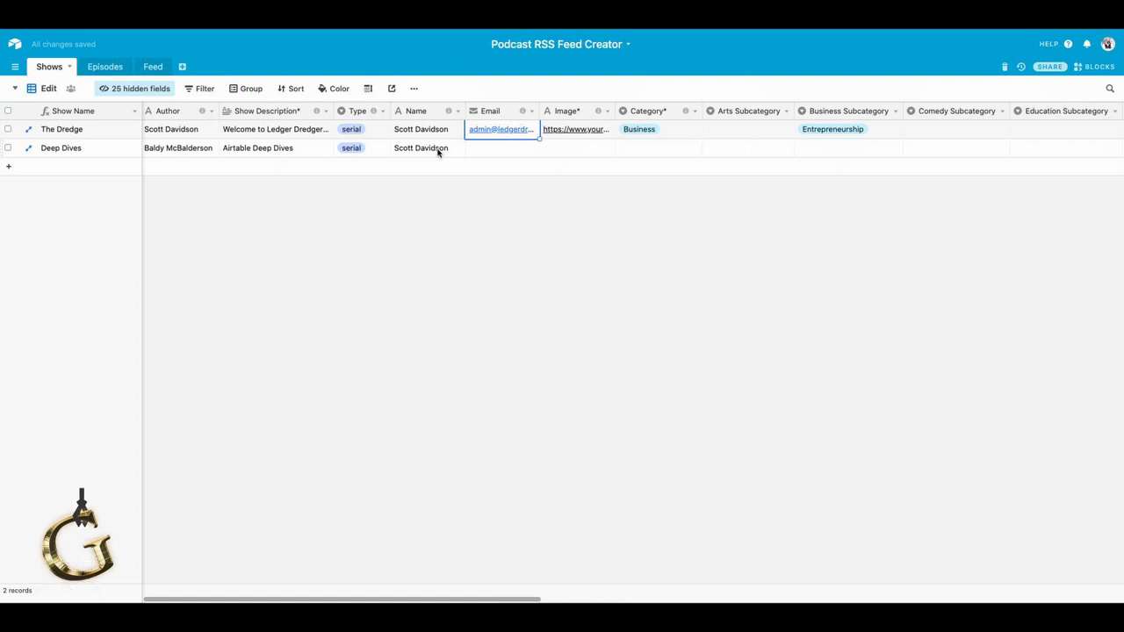
key("ctrl+c")
key("Down")
key("ctrl+v")
key("Tab")
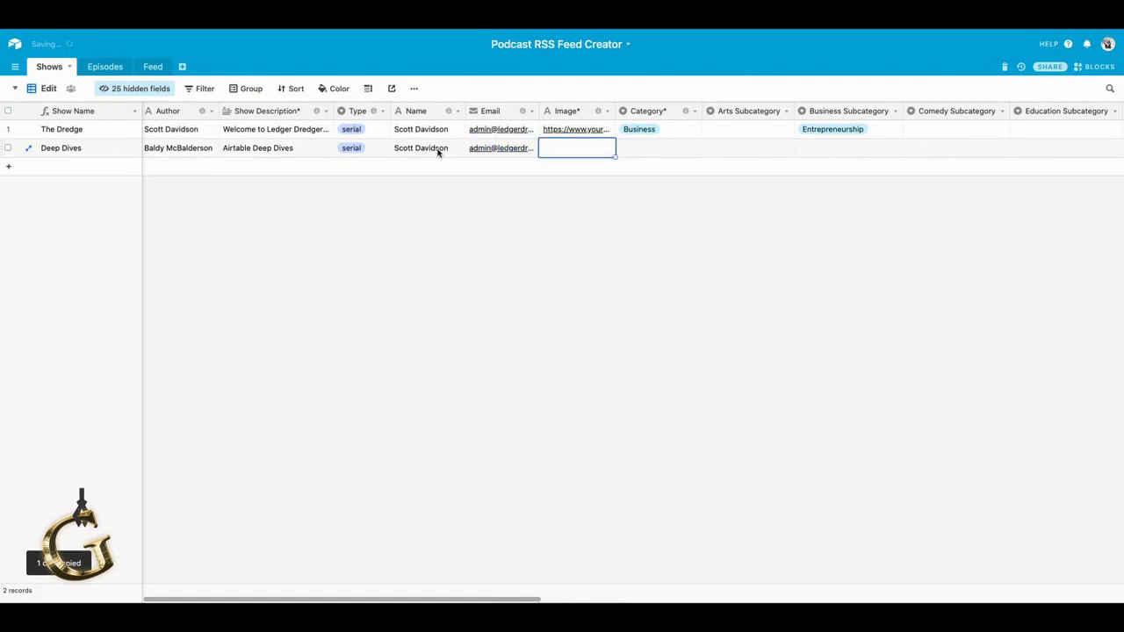
Step: Copy the Image URL from The Dredge record into the Deep Dives record
key("Up")
key("Down")
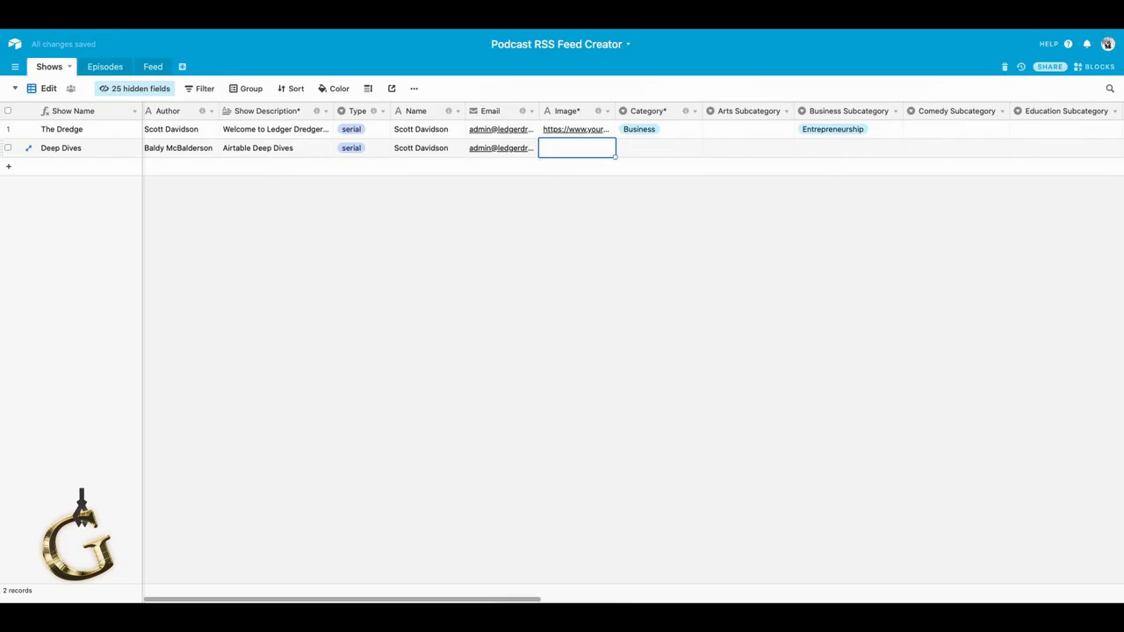
key("ctrl+v")
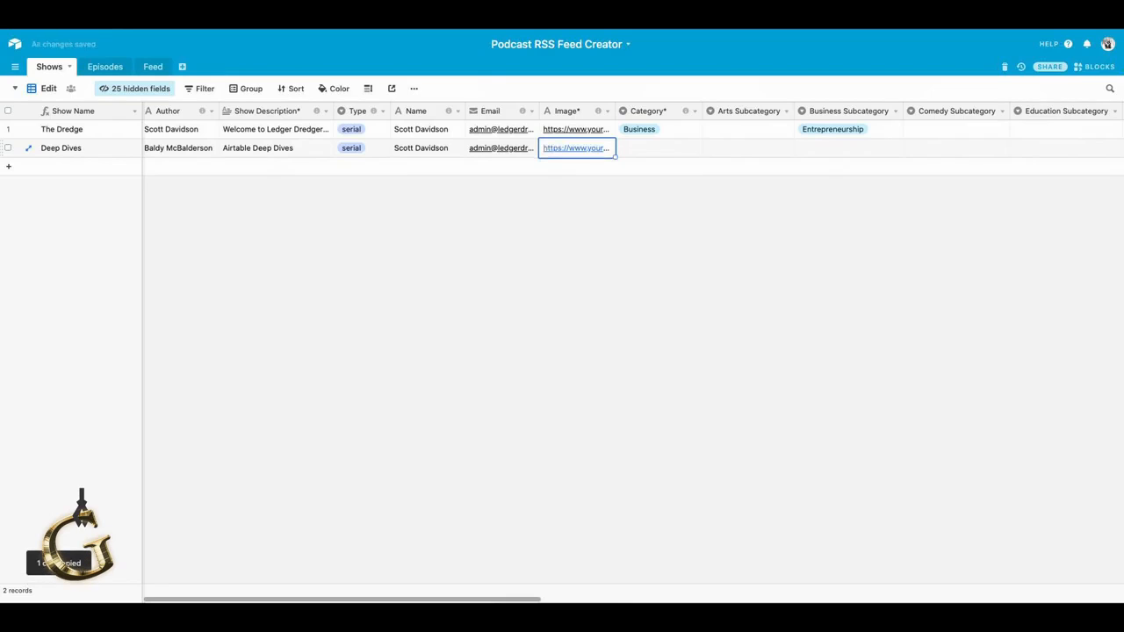
key("Tab")
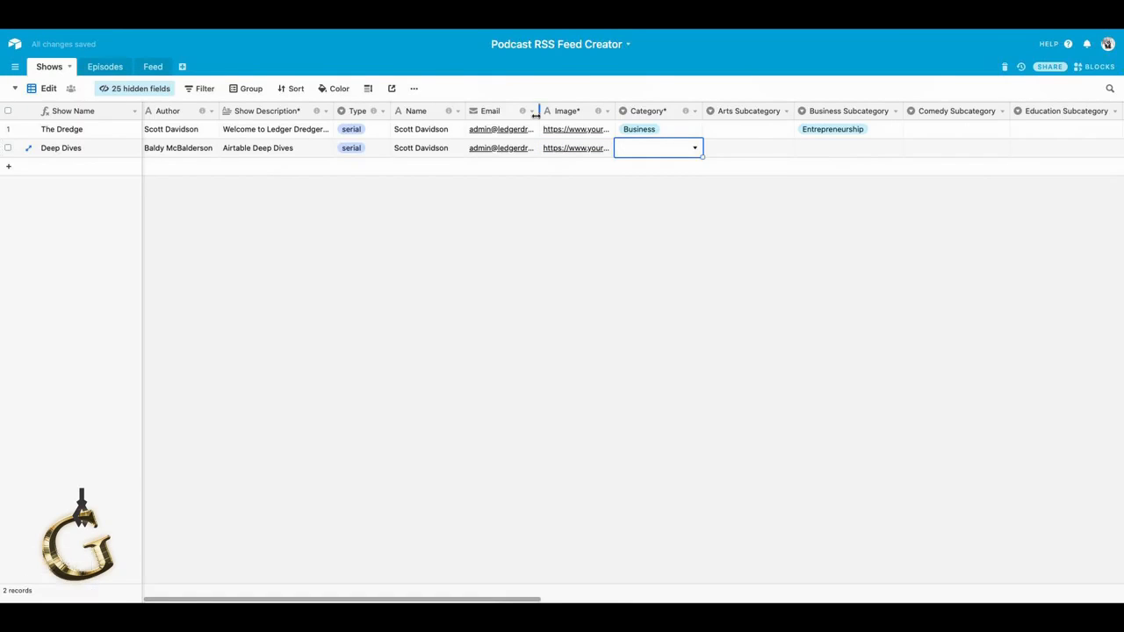
Step: Set the Deep Dives show's Category to Education and its Education Subcategory to How To
left_click(694, 152)
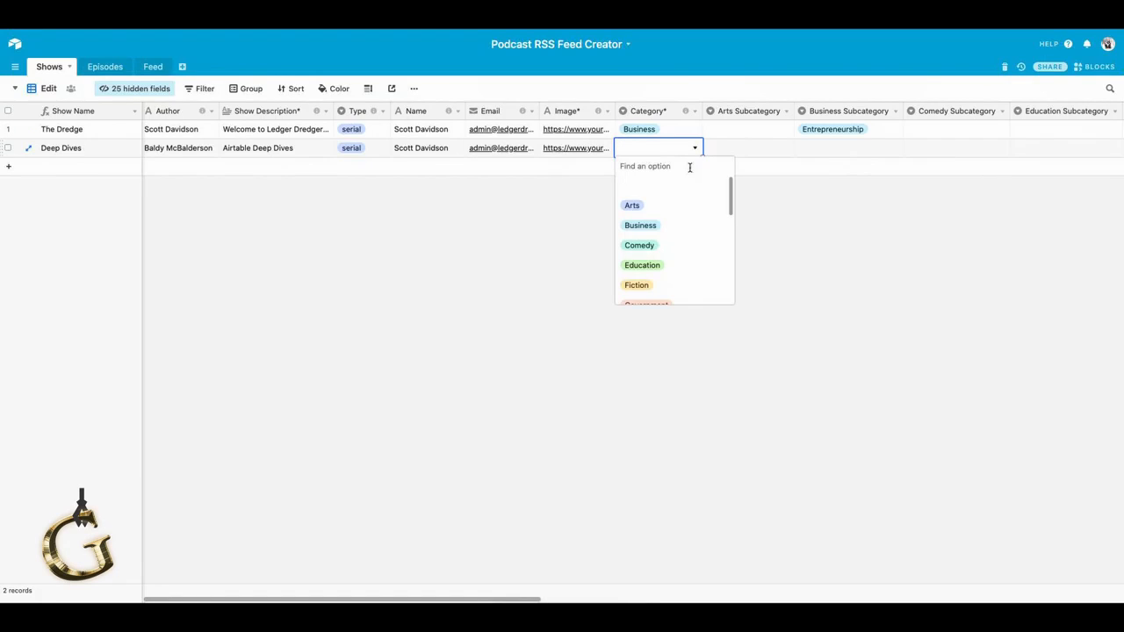
scroll(685, 195, "down", 1)
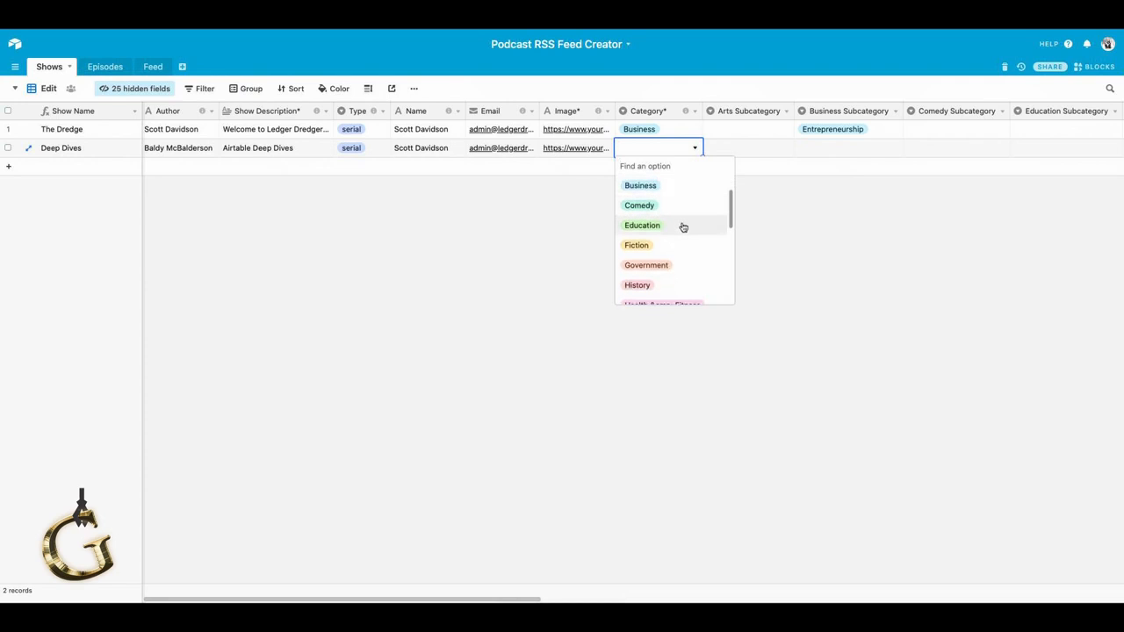
left_click(683, 226)
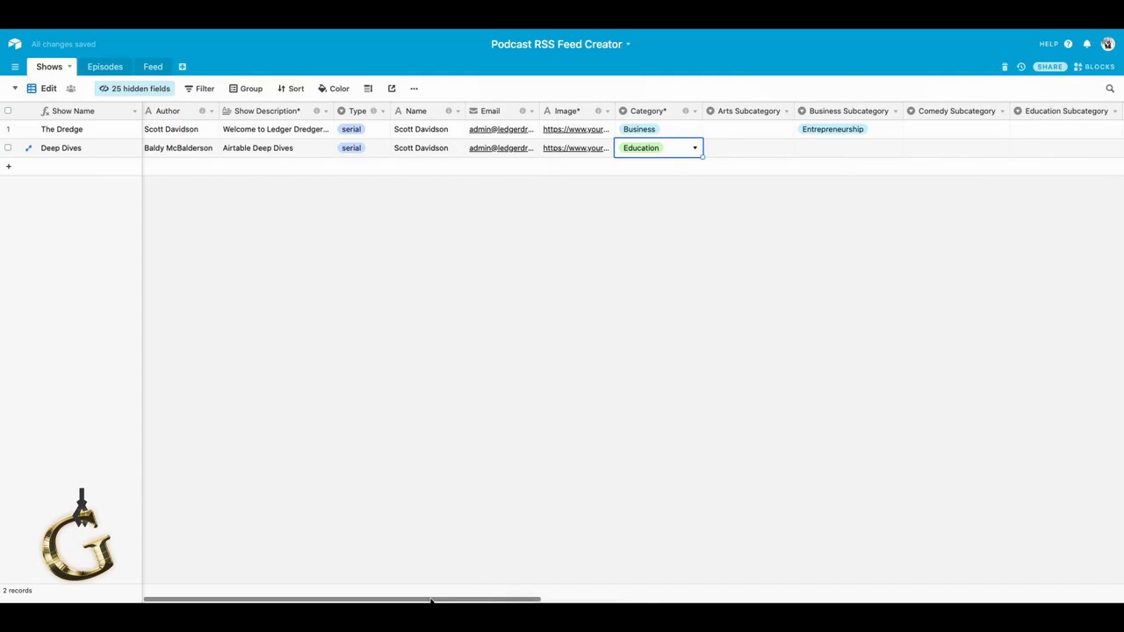
left_click_drag(430, 600, 587, 598)
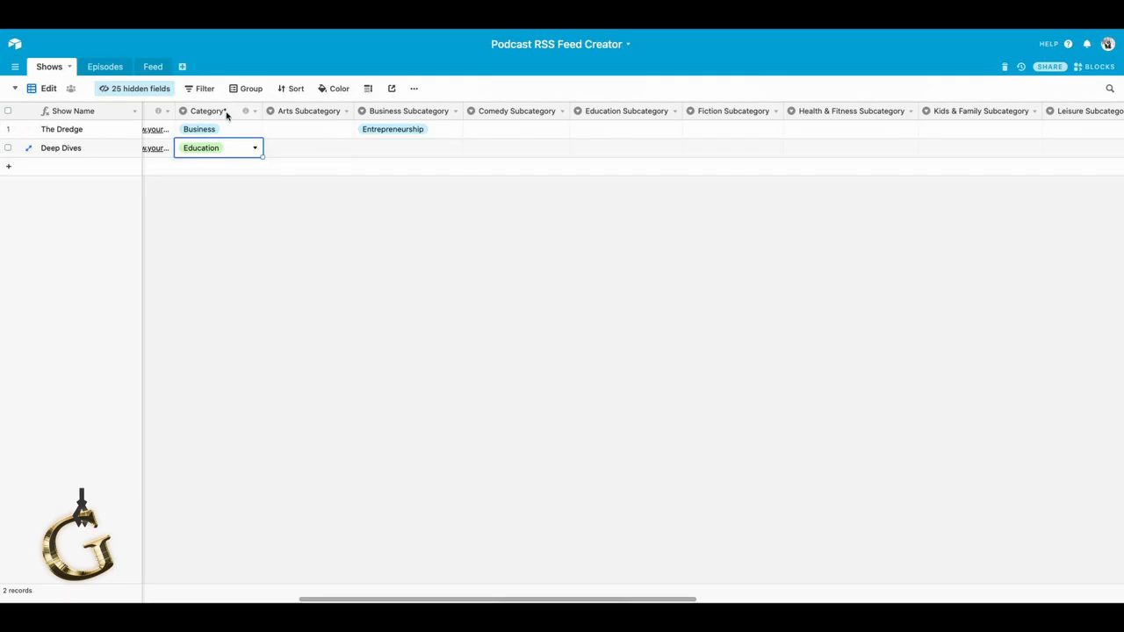
mouse_move(247, 115)
left_click(628, 148)
left_click(628, 147)
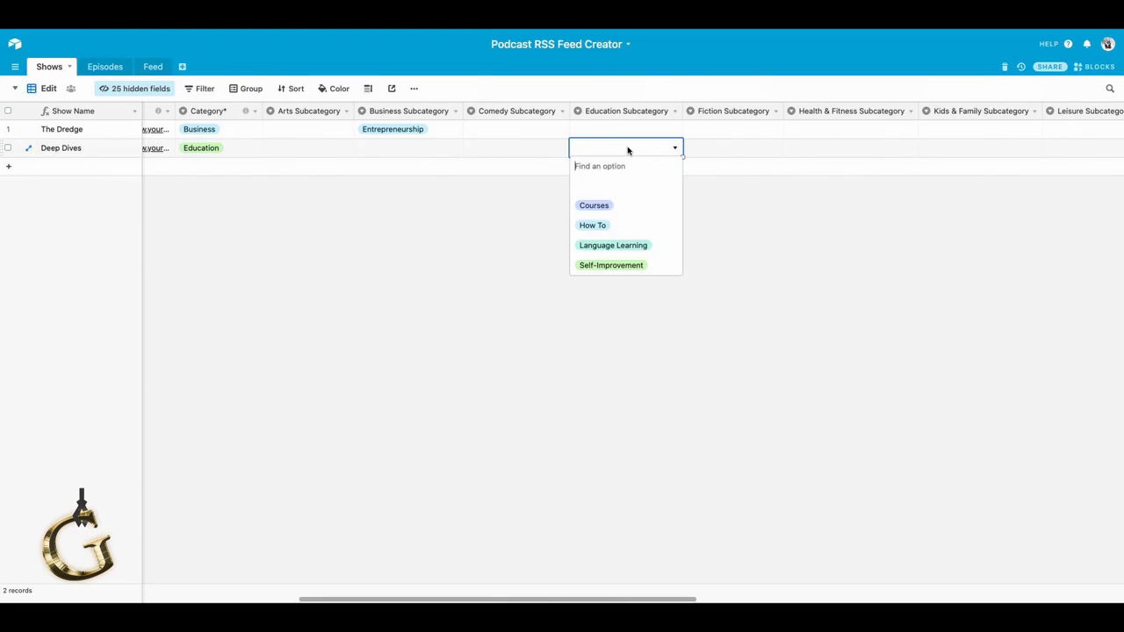
left_click(625, 227)
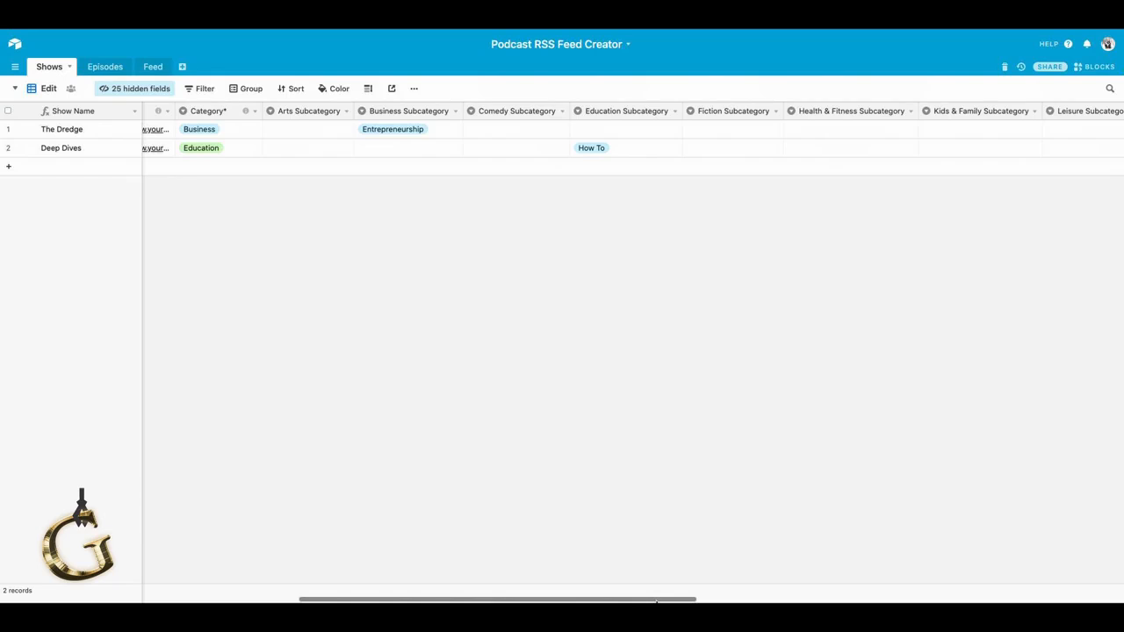
Step: Set the Explicit field of the Deep Dives show to false
left_click_drag(682, 600, 1106, 586)
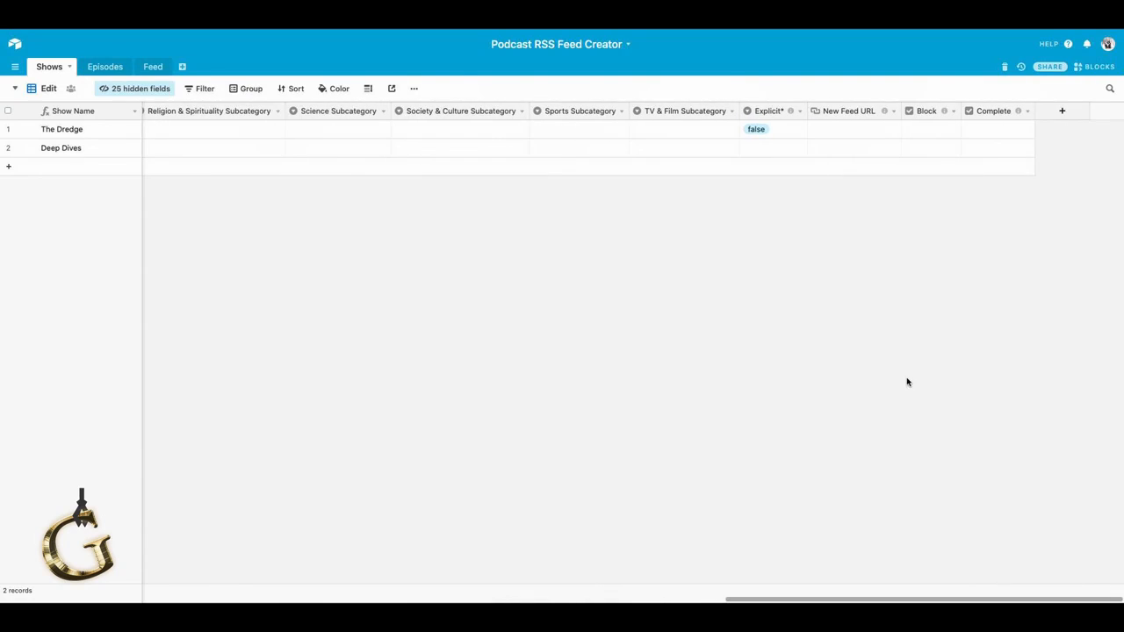
mouse_move(790, 115)
left_click(748, 148)
left_click(764, 149)
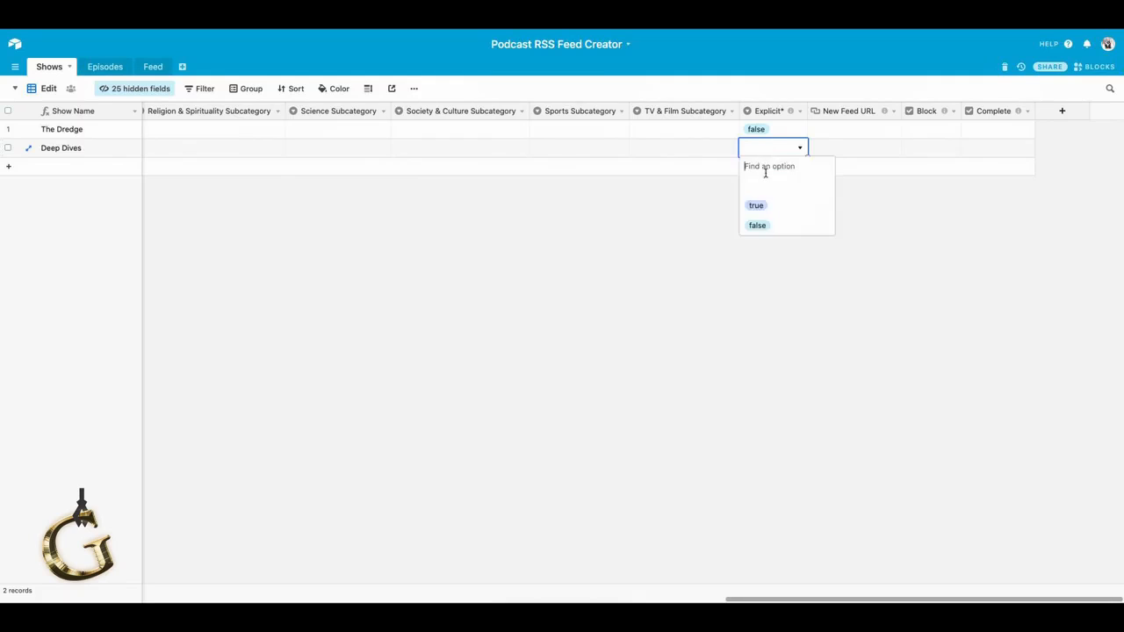
left_click(757, 226)
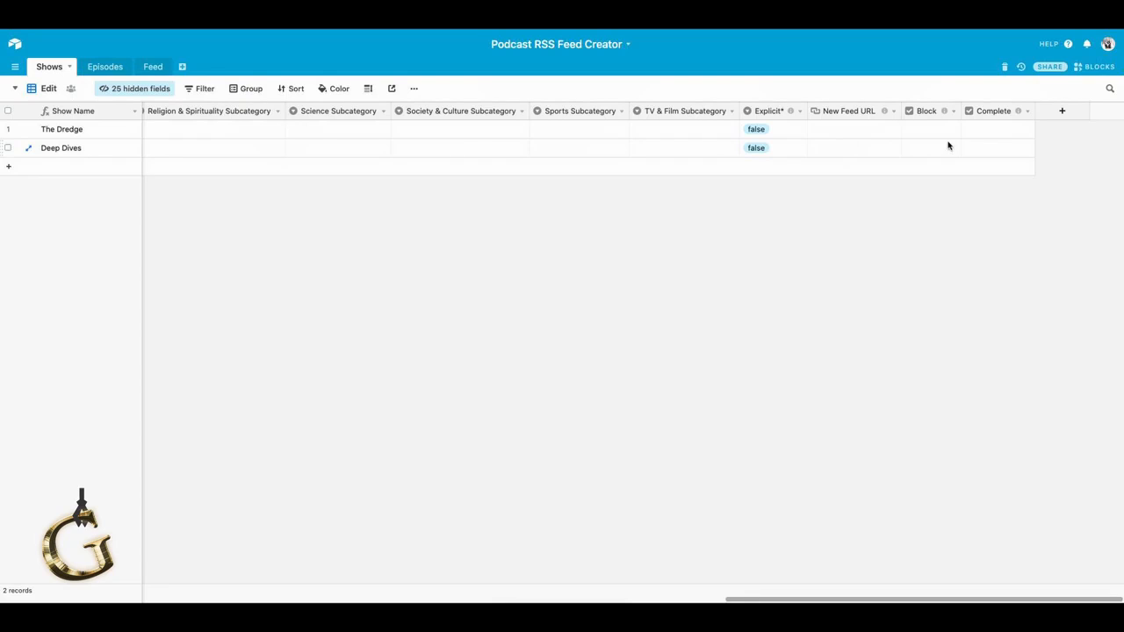
Step: Read the descriptions of the New Feed URL and Block fields and look at the Complete field
mouse_move(885, 112)
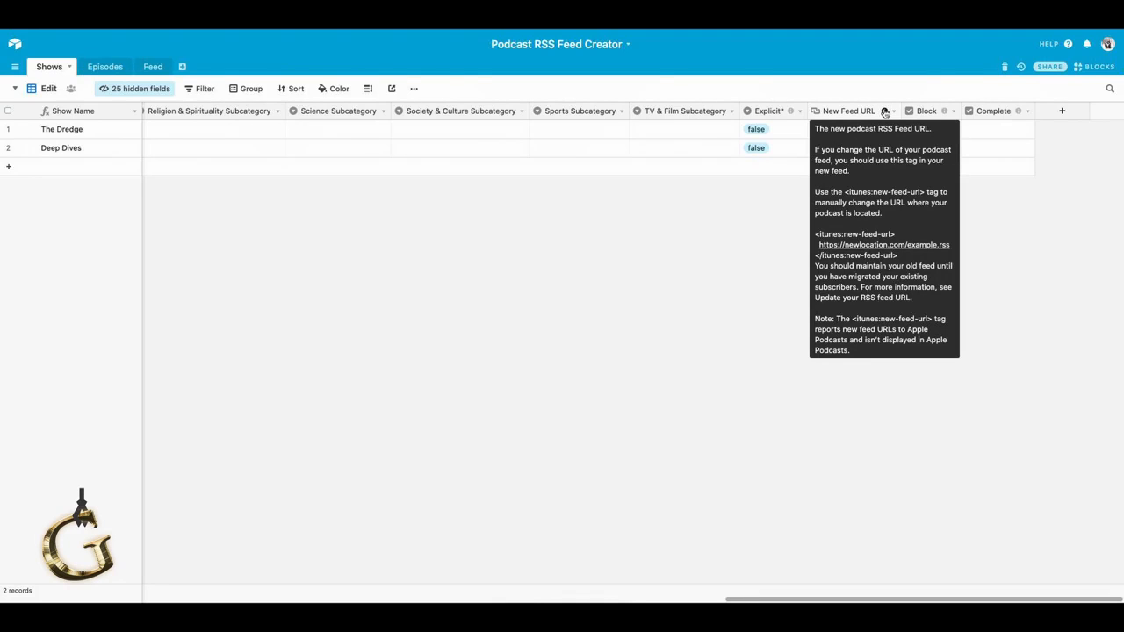
left_click(886, 112)
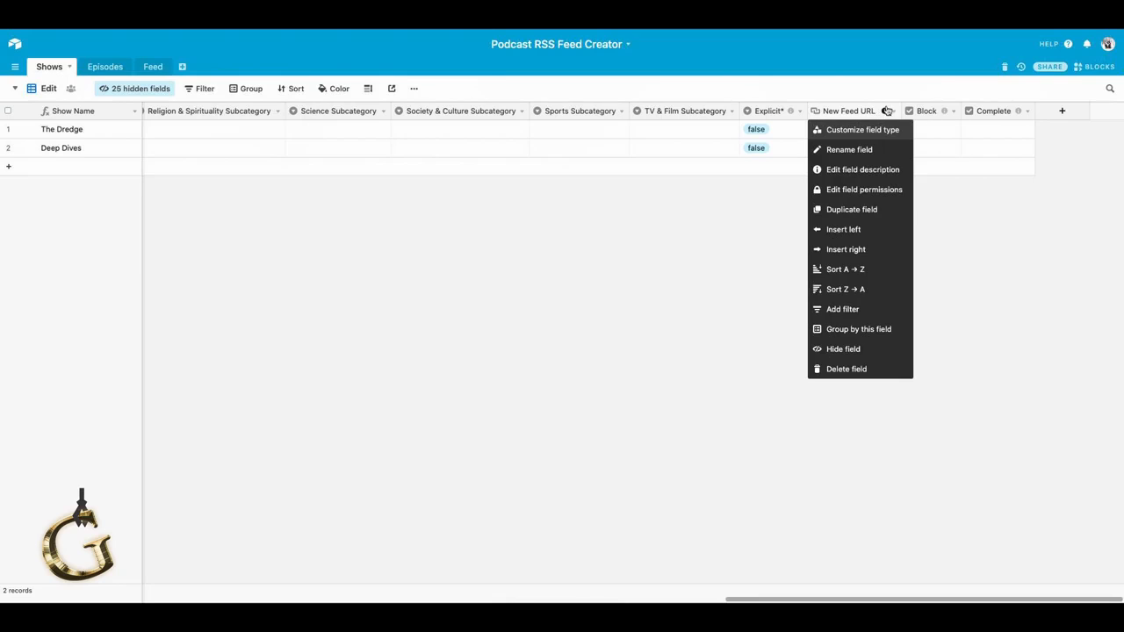
left_click(889, 101)
mouse_move(887, 113)
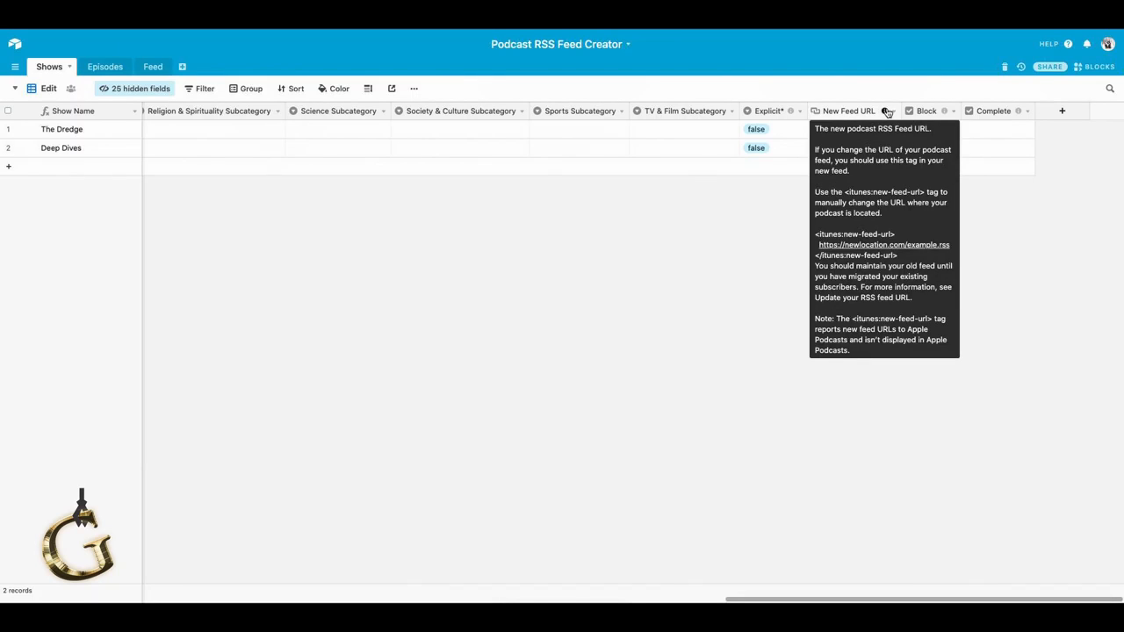
mouse_move(944, 113)
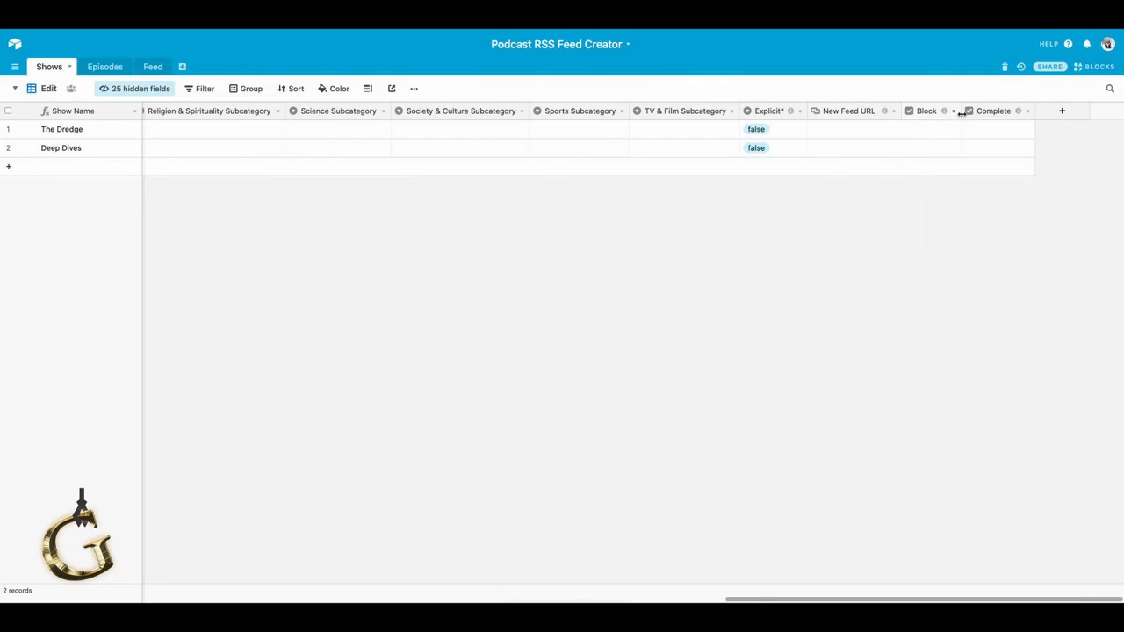
left_click(997, 149)
left_click(1056, 166)
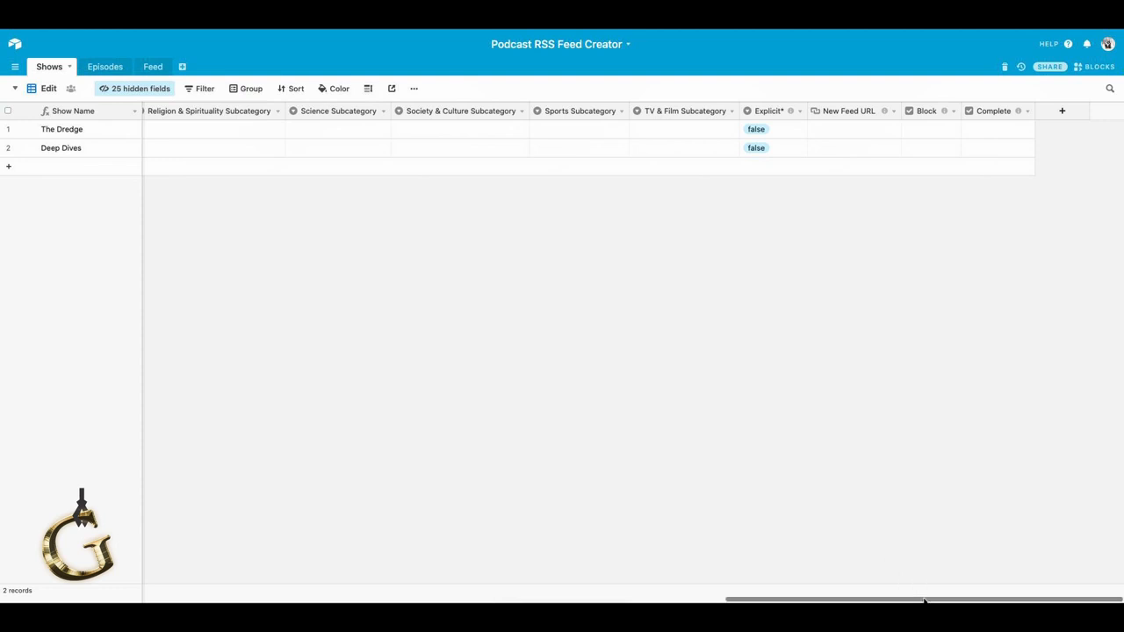
Step: Add a new record to the Episodes table and link its Feed Link field to Deep Dives
left_click_drag(897, 600, 125, 599)
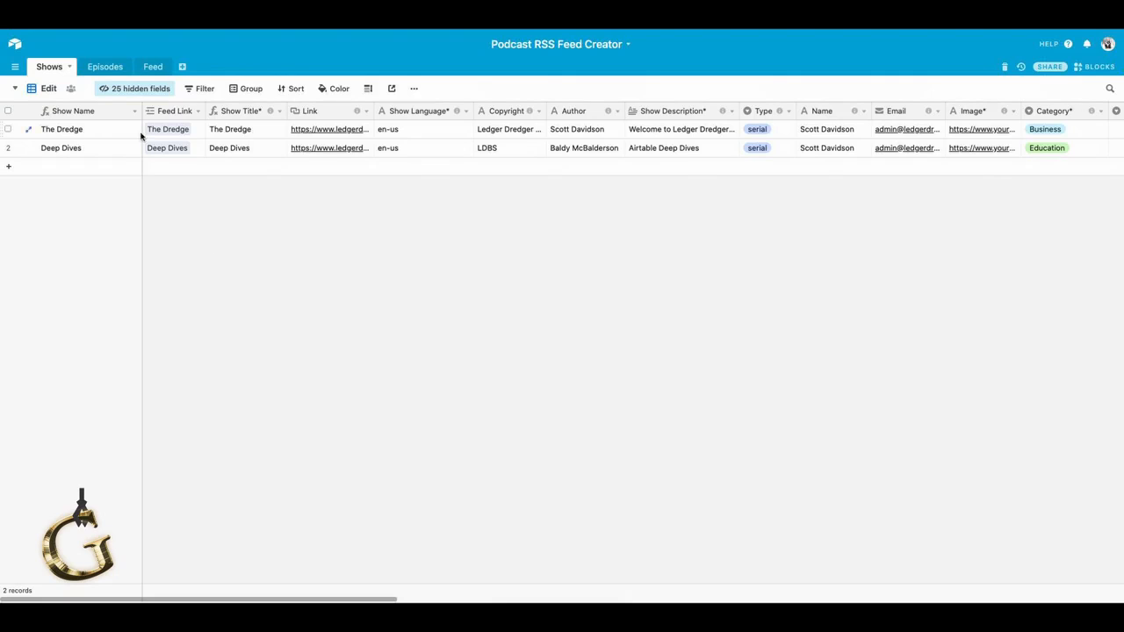
left_click(106, 70)
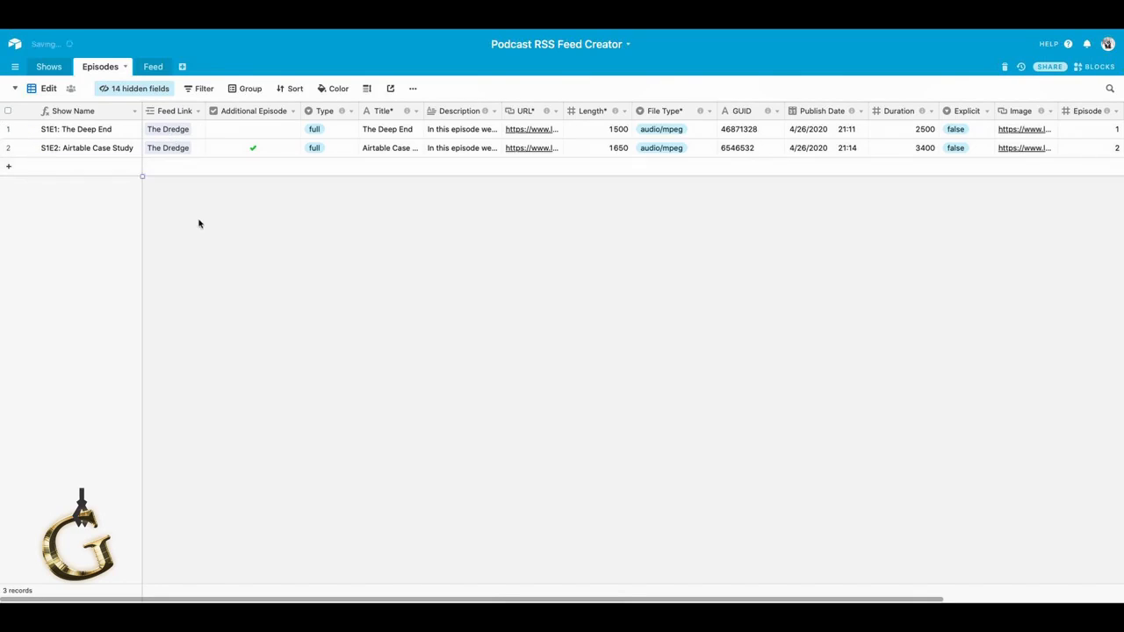
left_click(170, 167)
left_click(165, 172)
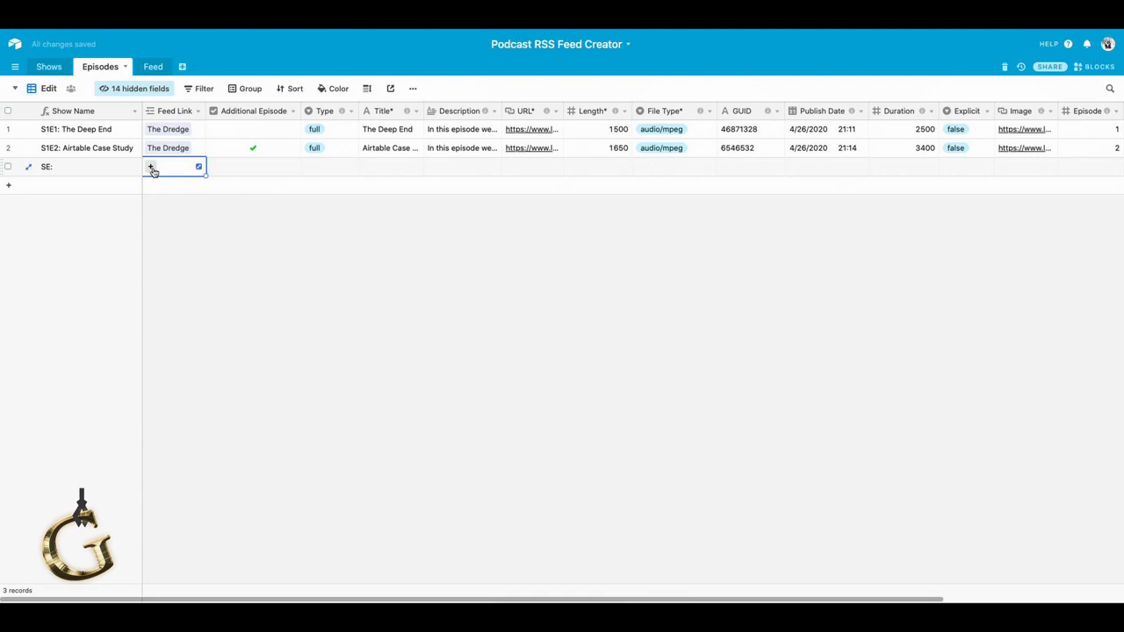
left_click(151, 170)
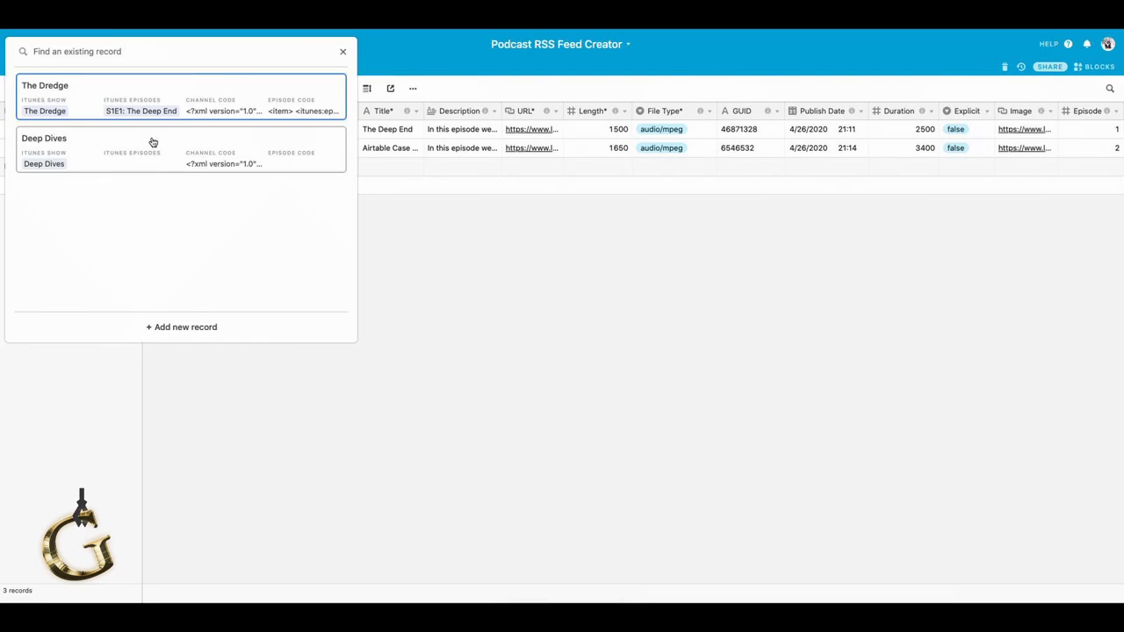
left_click(39, 156)
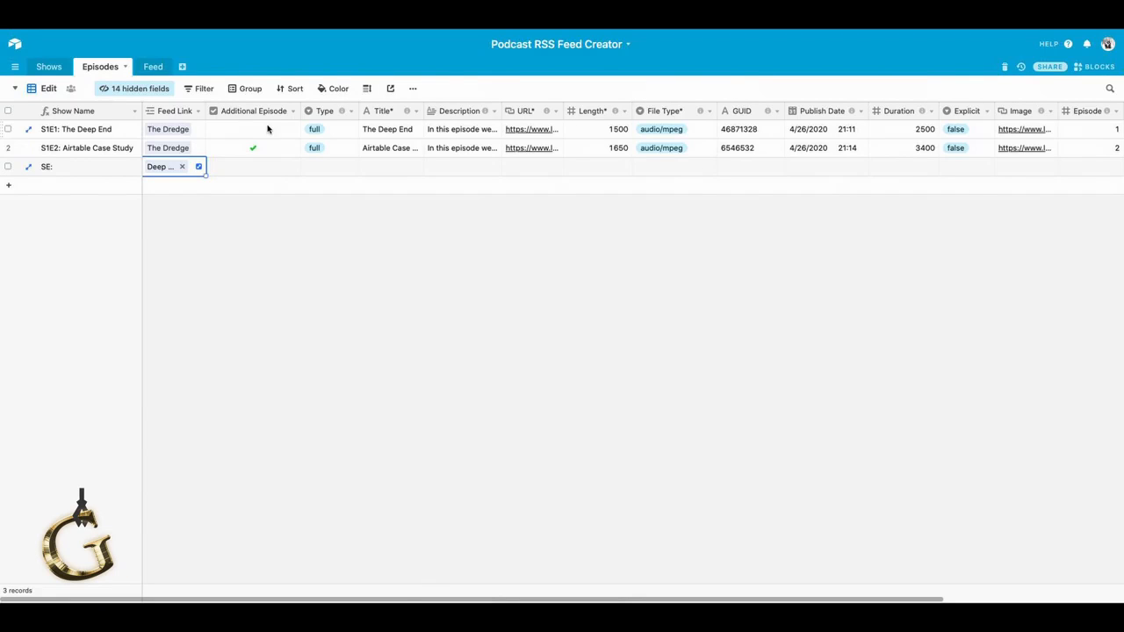
Step: Group the episode records by the Feed Link field
left_click(326, 172)
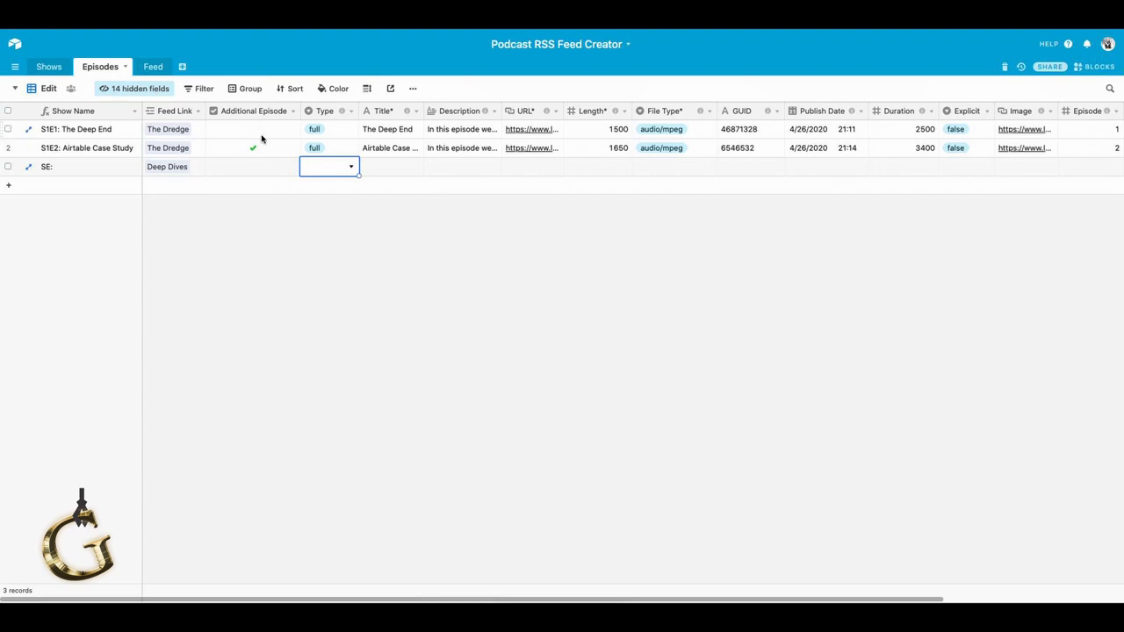
left_click(235, 90)
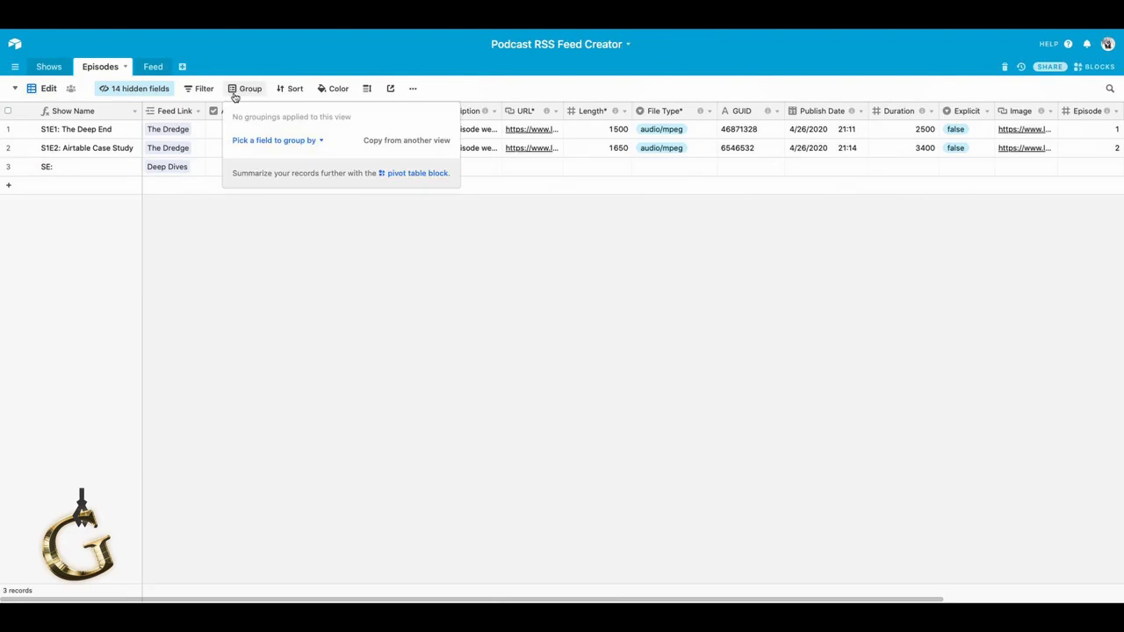
left_click(258, 146)
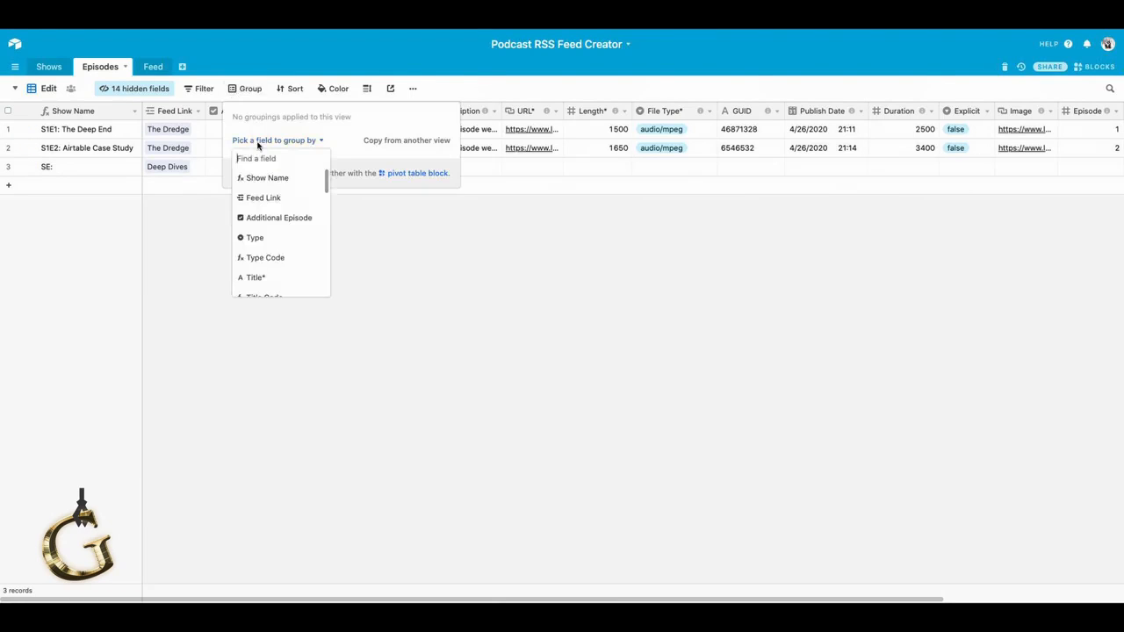
left_click(291, 198)
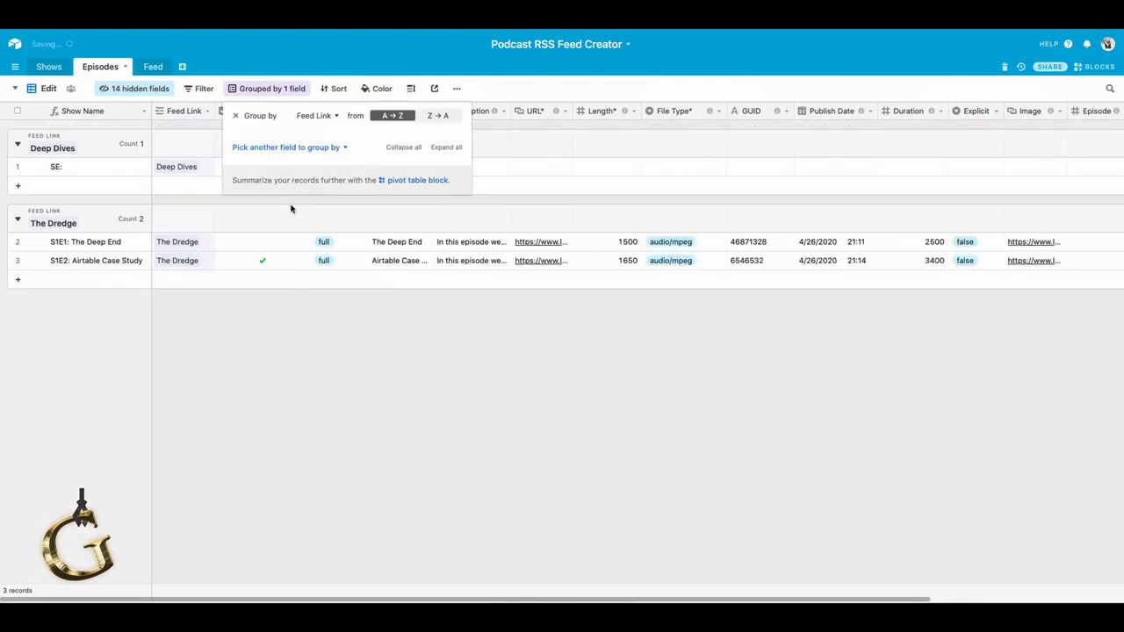
left_click(309, 329)
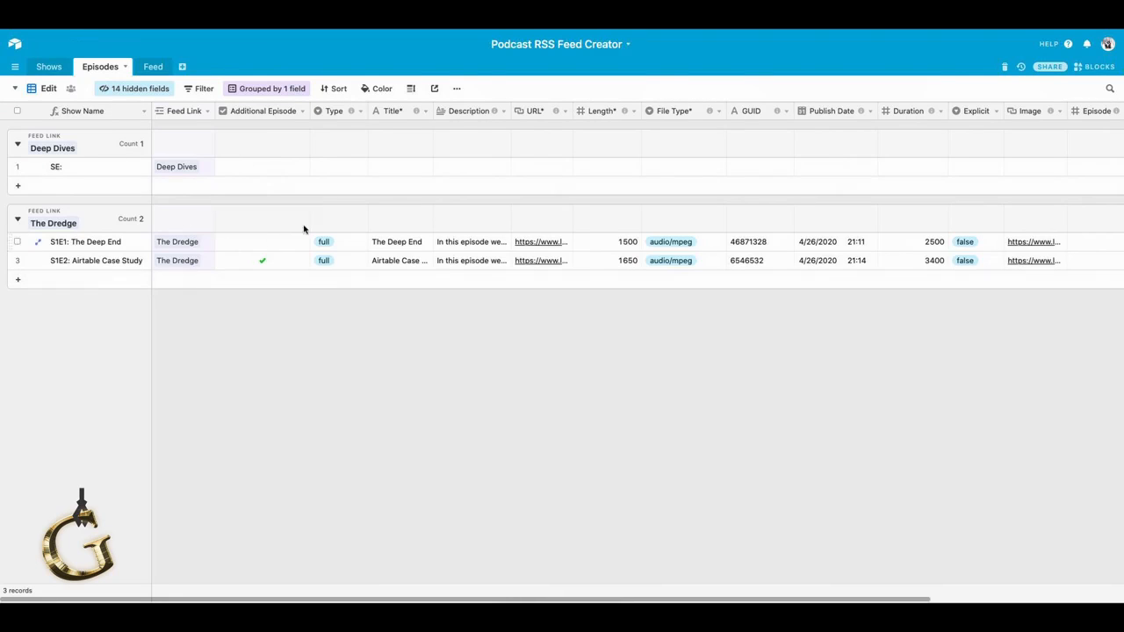
Step: Add a blank episode record to The Dredge group and delete it again
left_click(289, 279)
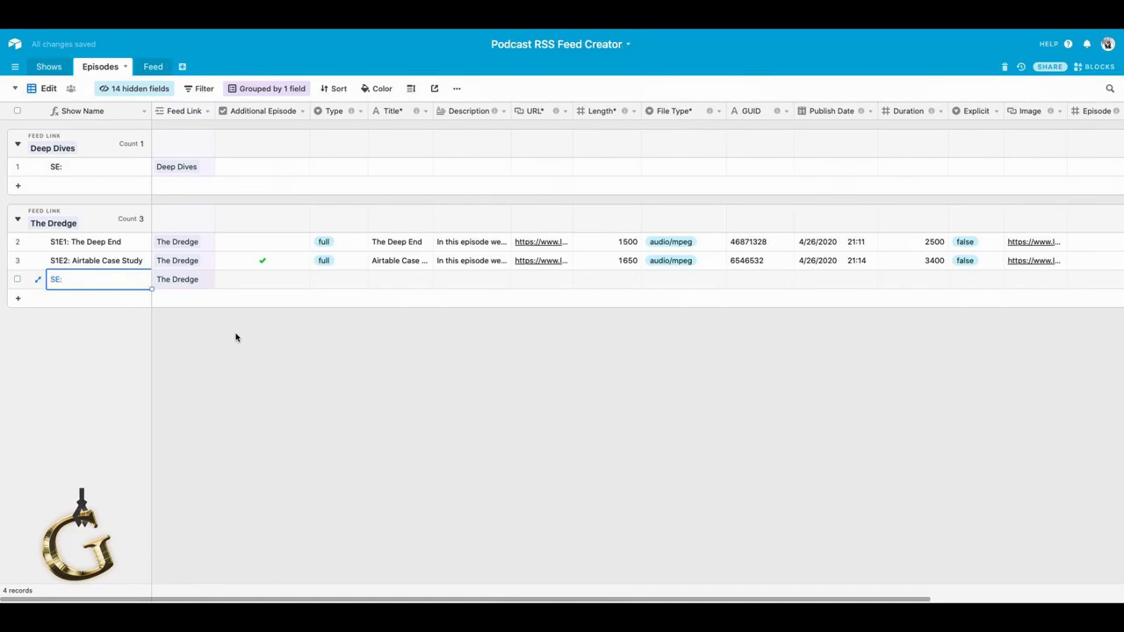
right_click(221, 281)
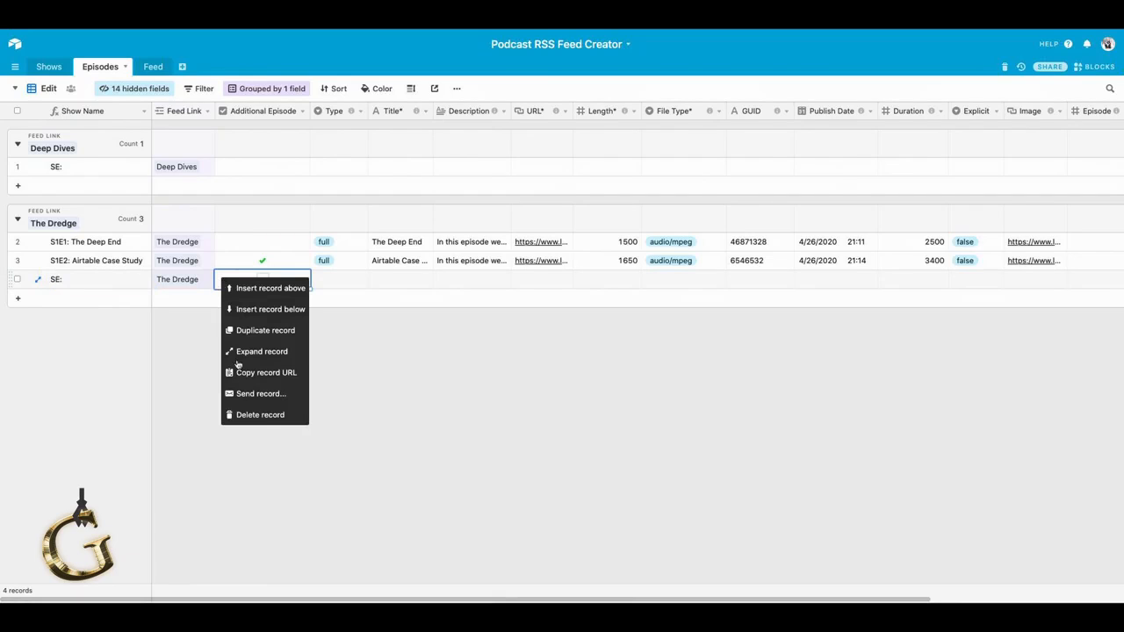
left_click(260, 414)
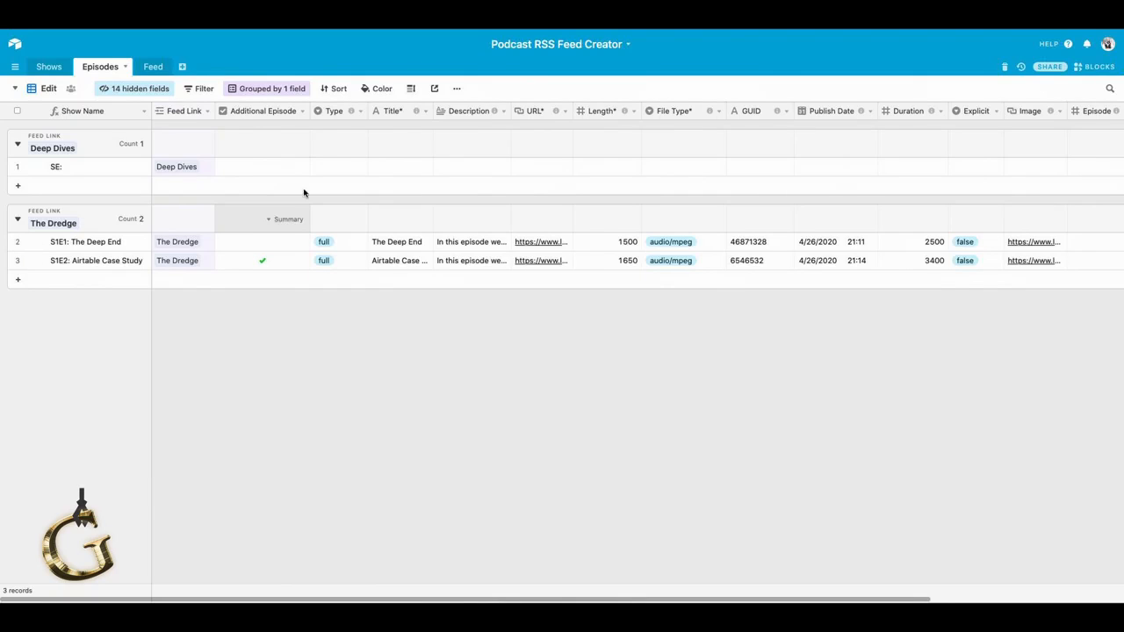
Step: Read the Type field's description and set the new Deep Dives episode's Type to full
left_click(353, 166)
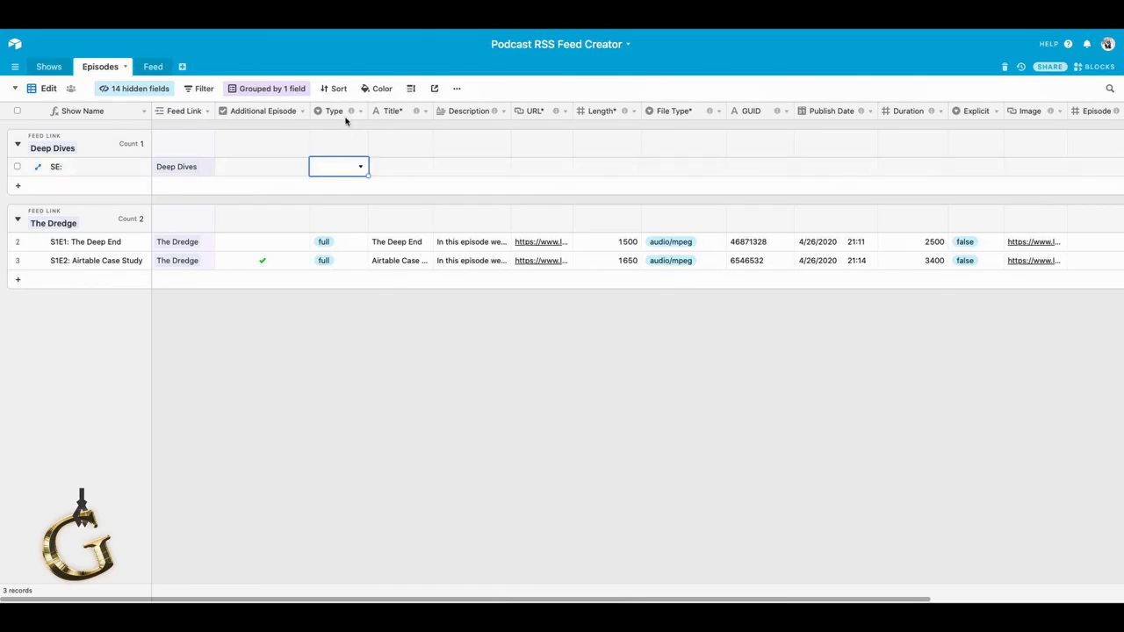
mouse_move(350, 111)
left_click(349, 172)
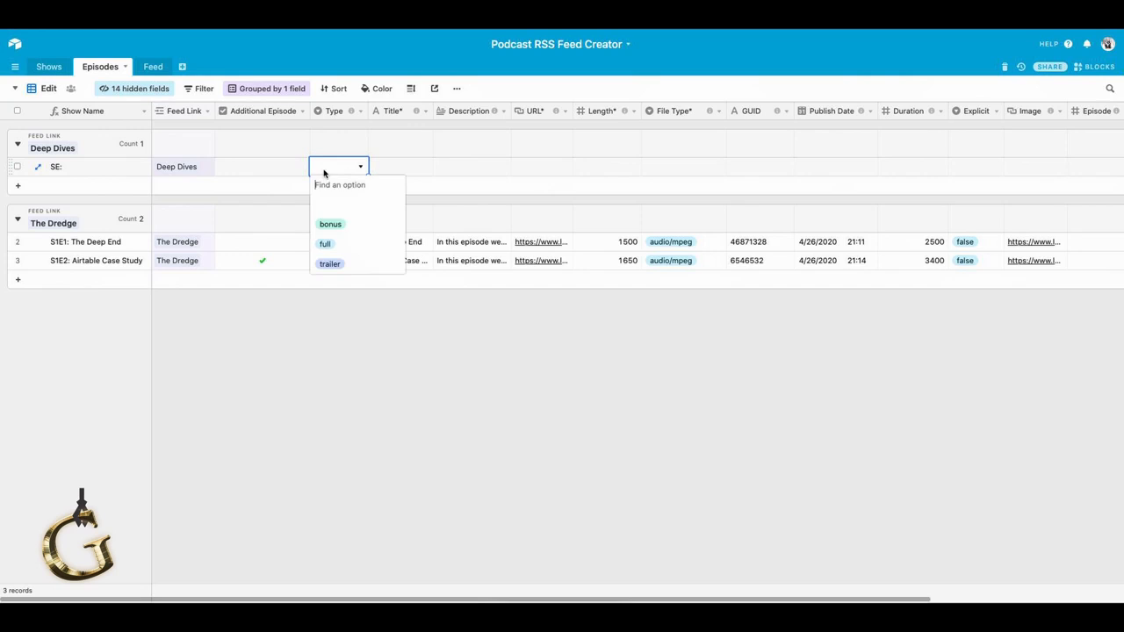
left_click(327, 246)
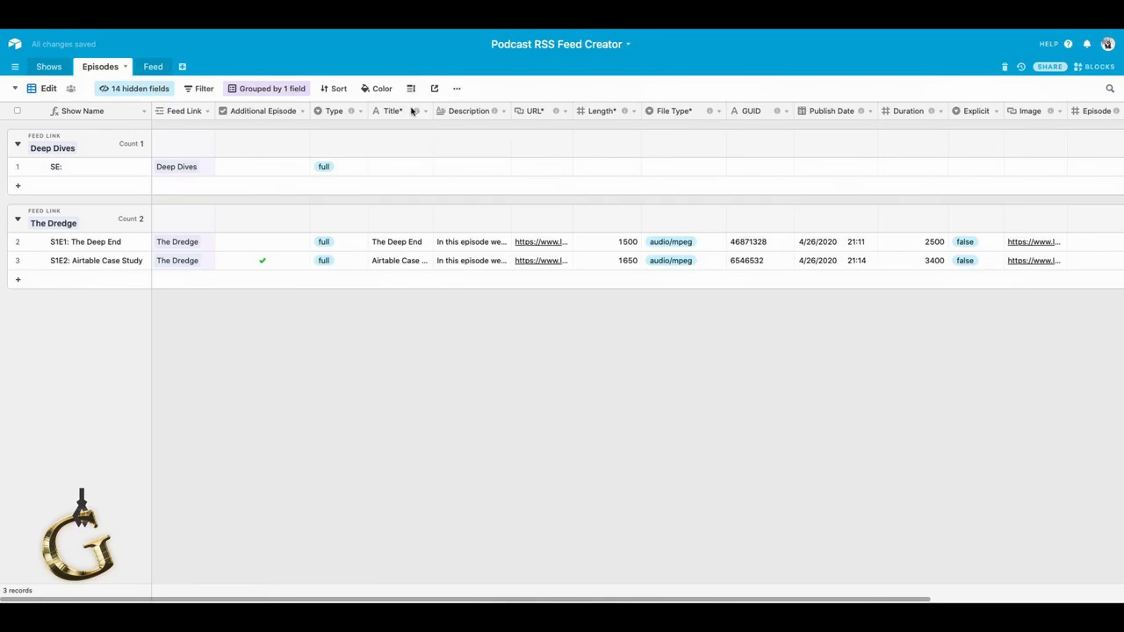
Step: Title the Deep Dives episode "Podcast Management" and enter the description "In this episode we talk about podcast management."
mouse_move(416, 113)
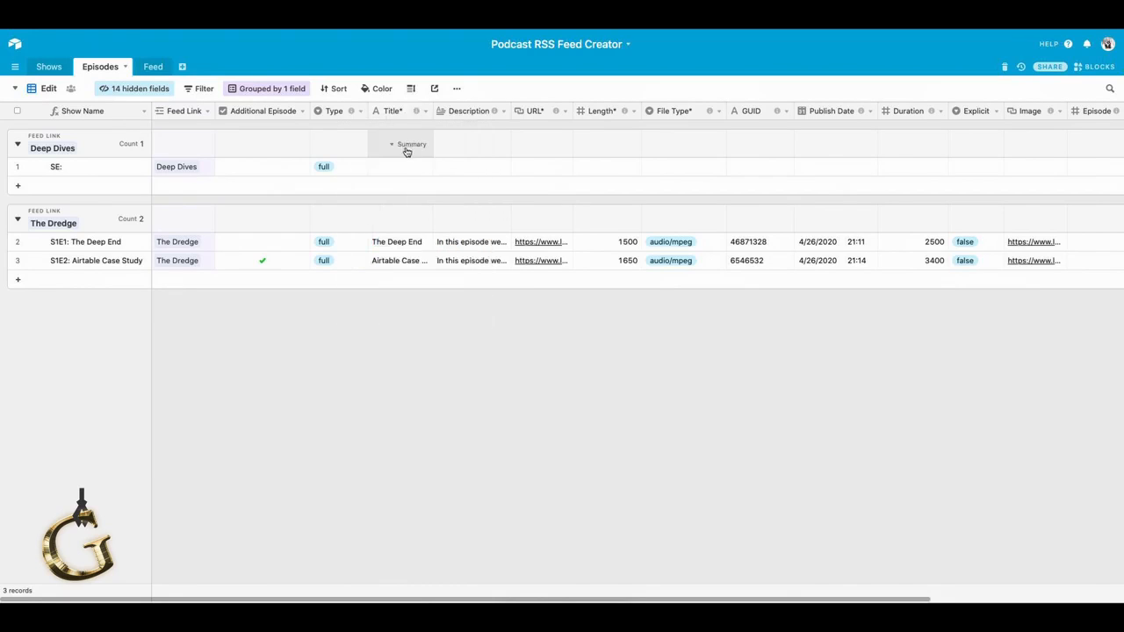
left_click(404, 172)
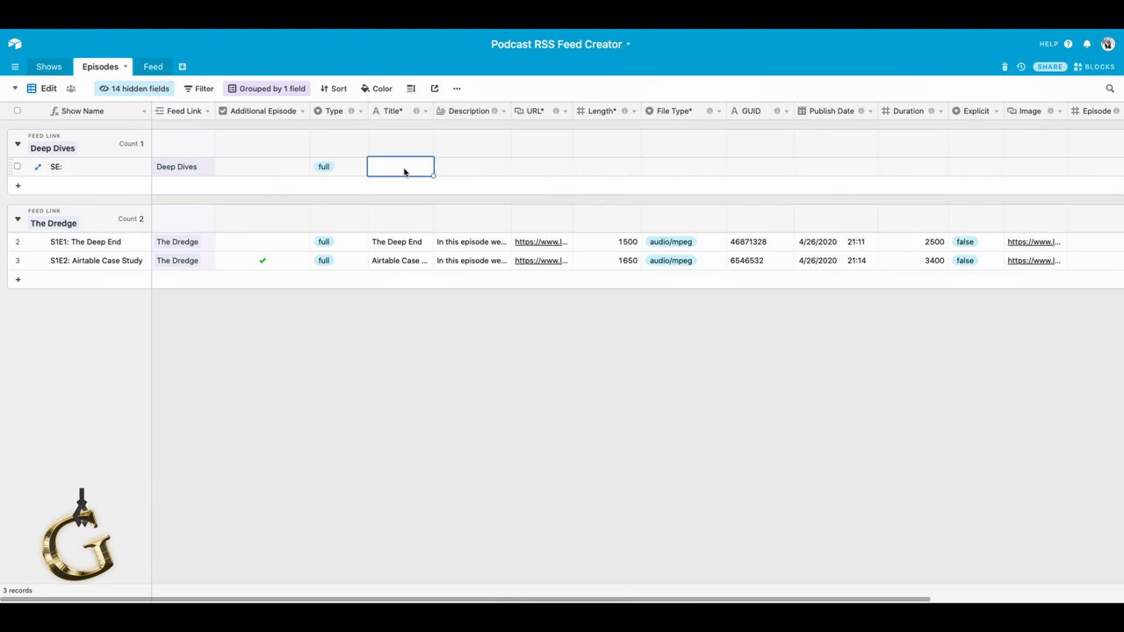
type("Podcast Management")
key("Tab")
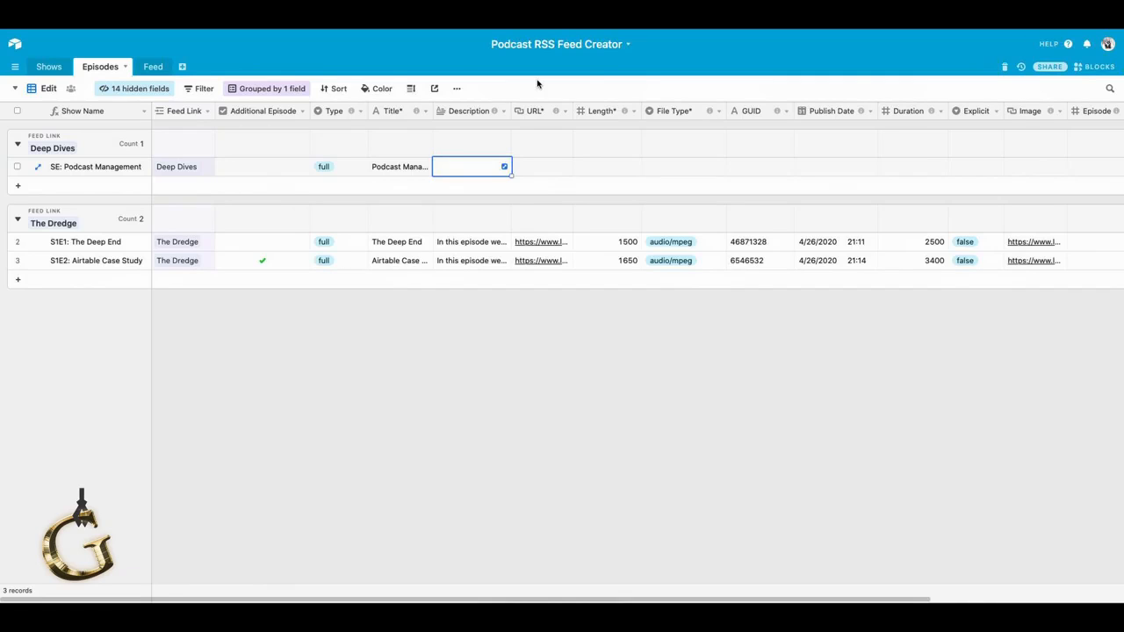
type("In this epi")
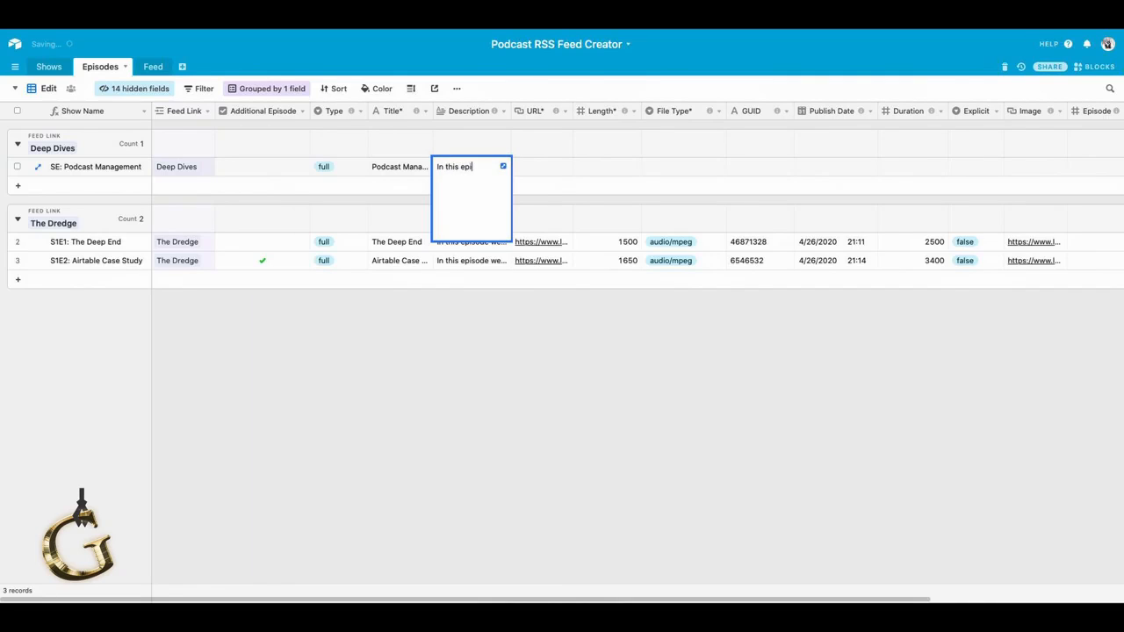
type("sode we talk about podcast management.")
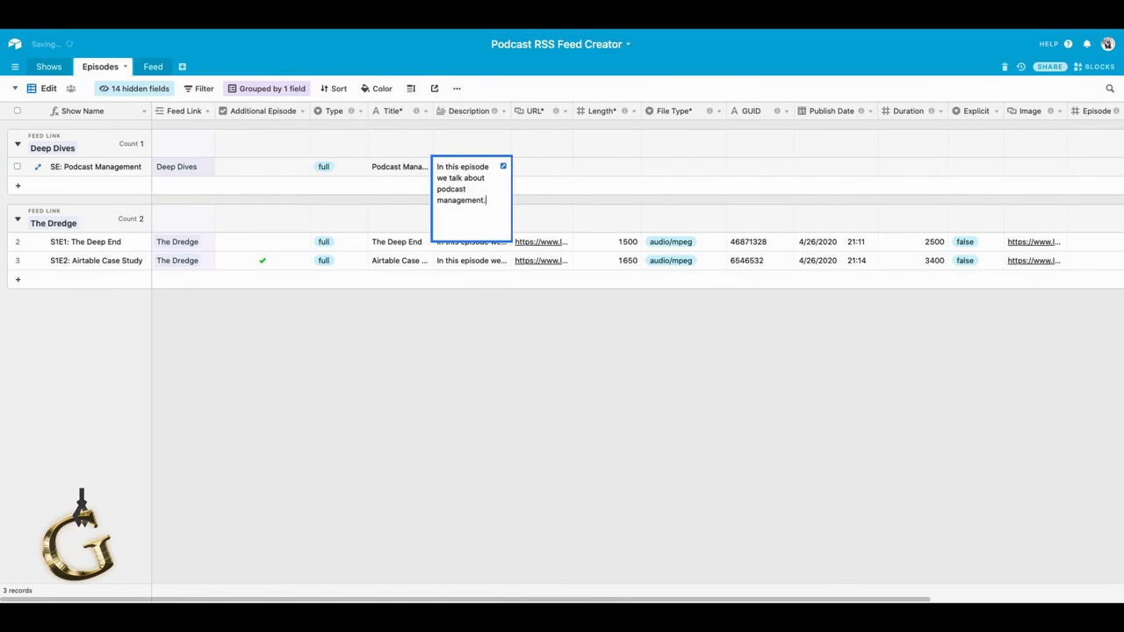
Step: Copy The Deep End episode's URL into the URL field of the Podcast Management episode and open it for editing
key("Tab")
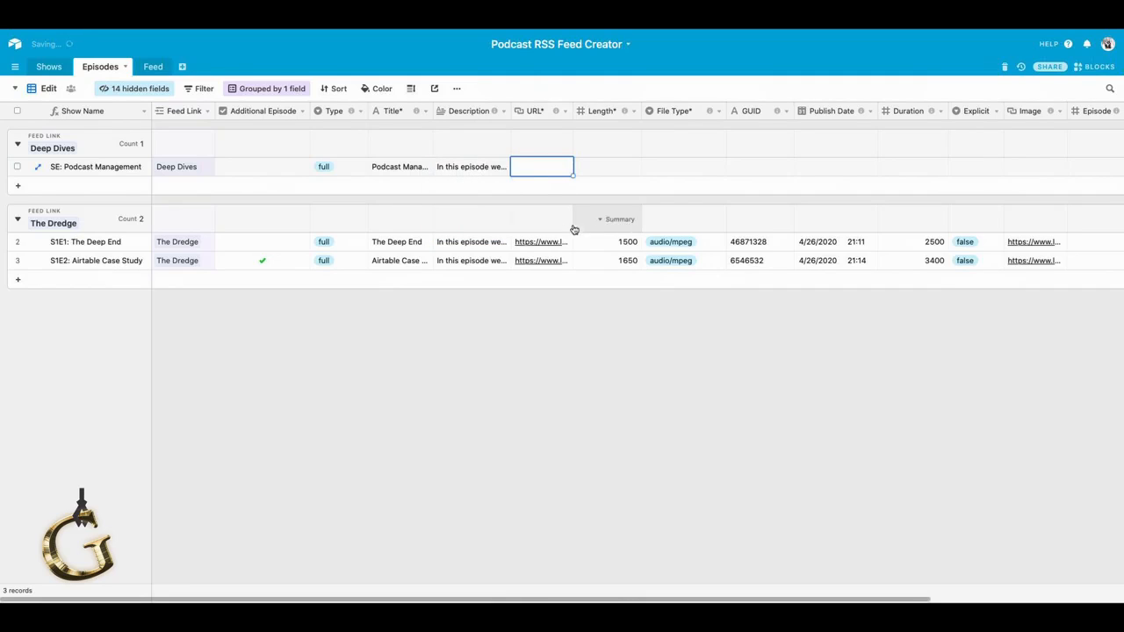
left_click(552, 247)
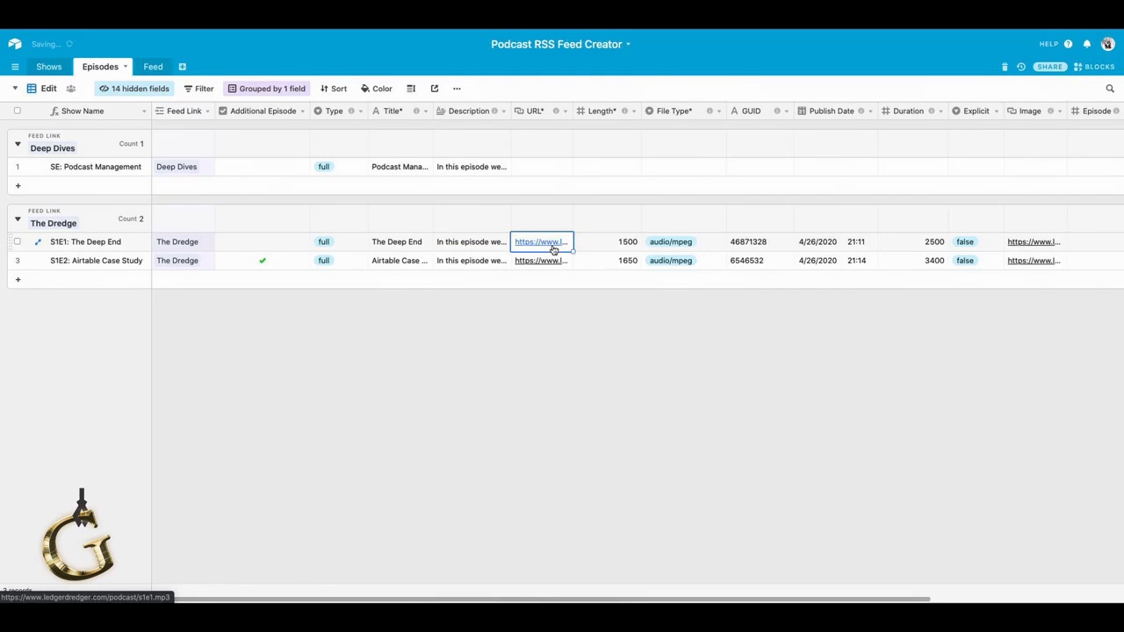
key("ctrl+c")
left_click(554, 173)
key("ctrl+v")
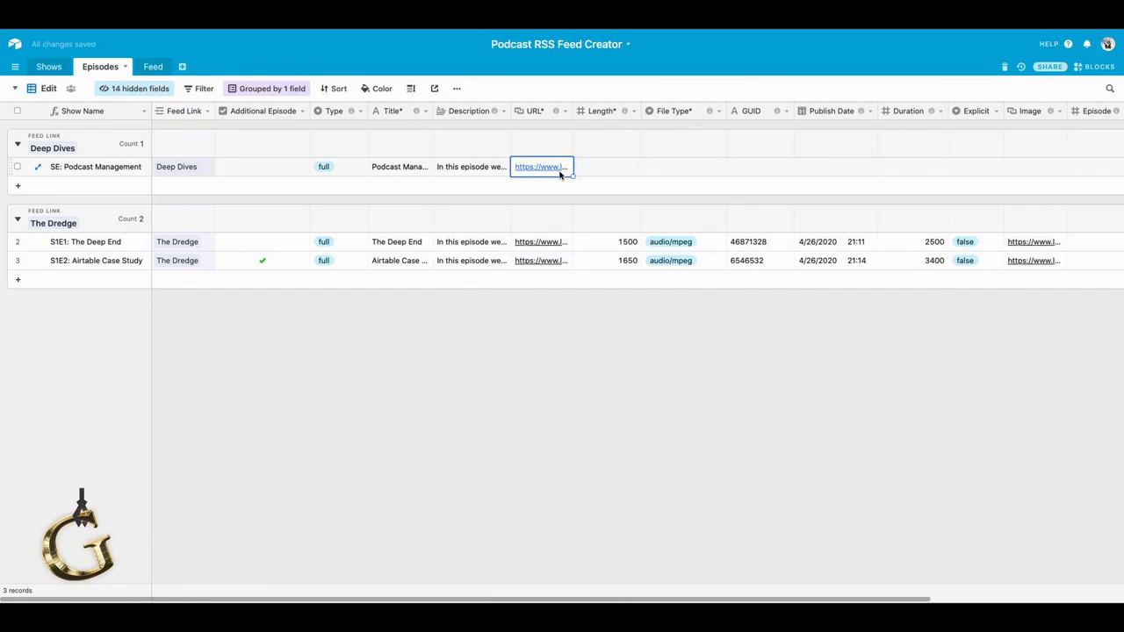
double_click(559, 172)
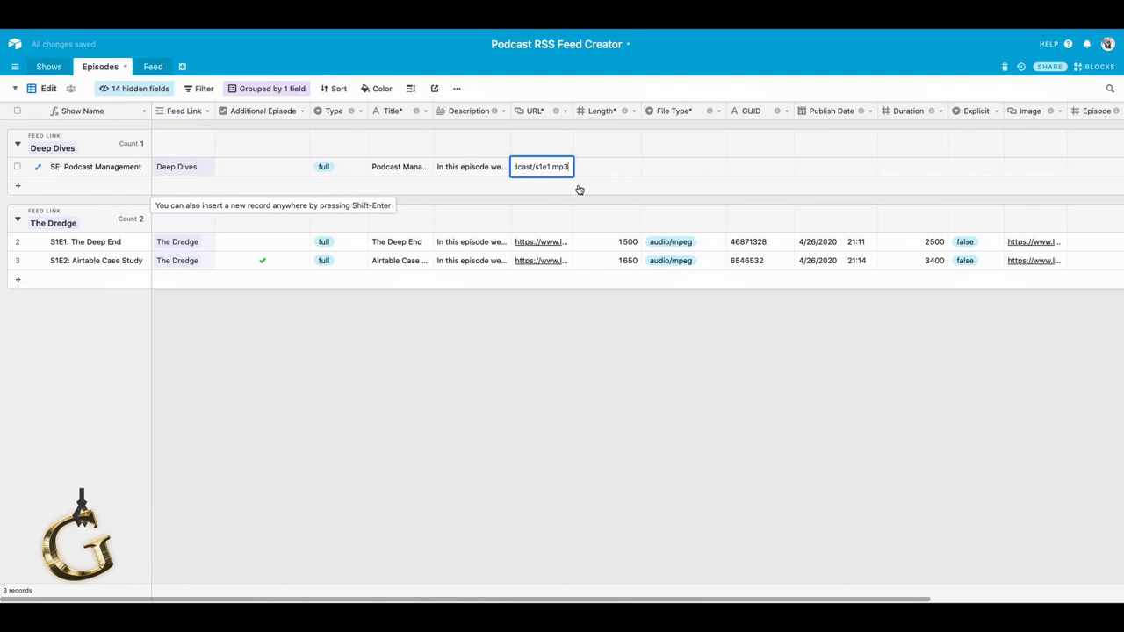
Step: Read the Length field's description and set the Podcast Management episode's length to 16000
left_click(597, 172)
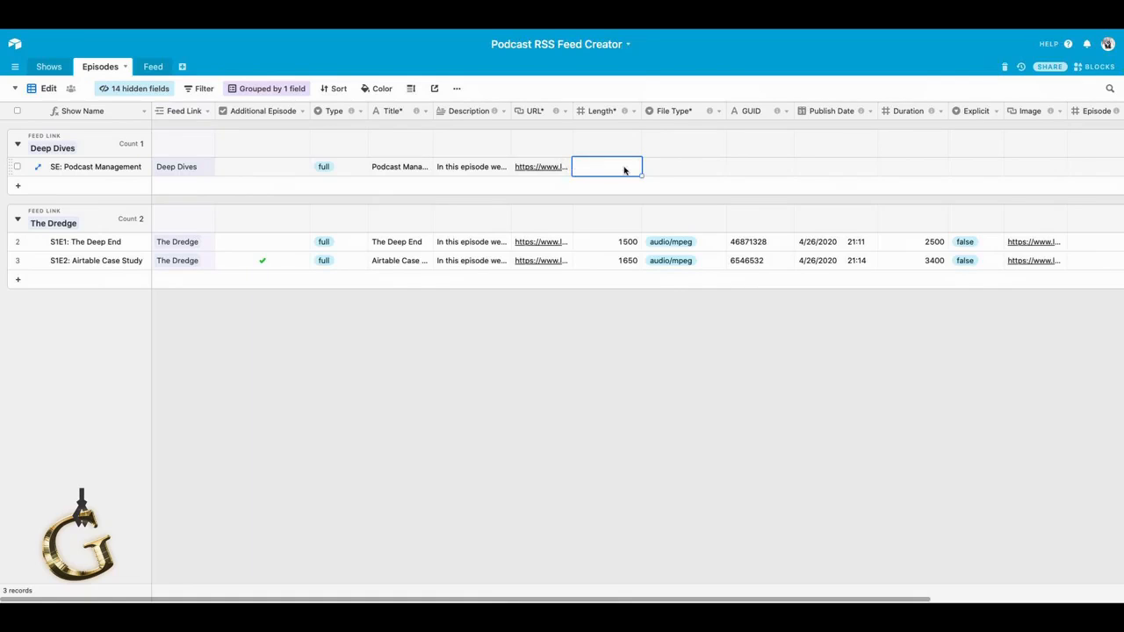
mouse_move(624, 112)
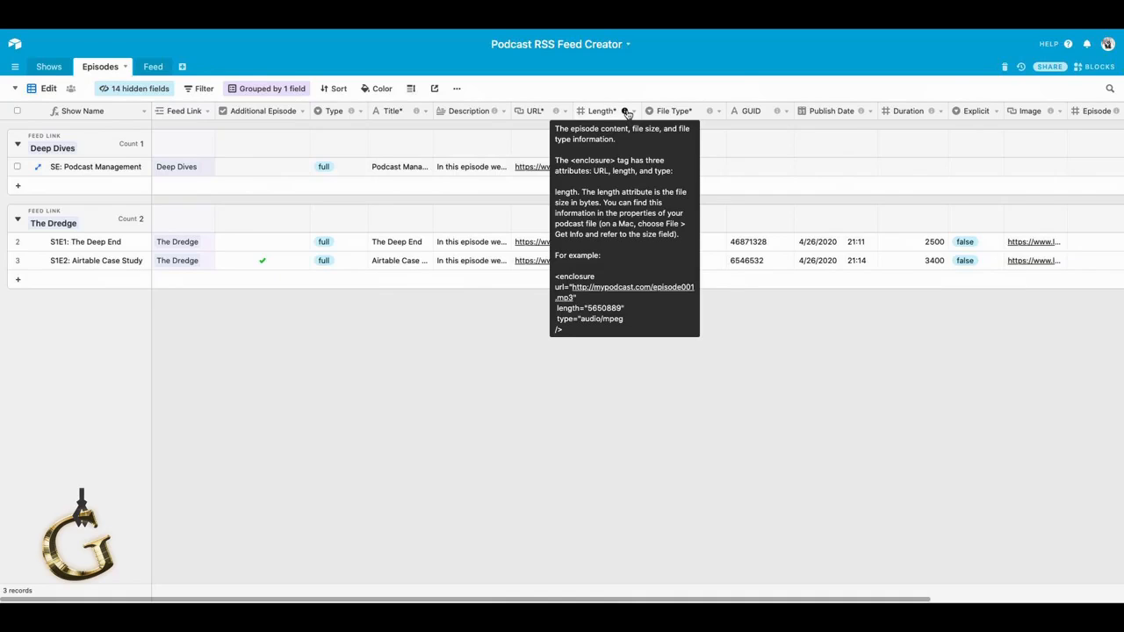
left_click(627, 113)
left_click(624, 107)
left_click(614, 167)
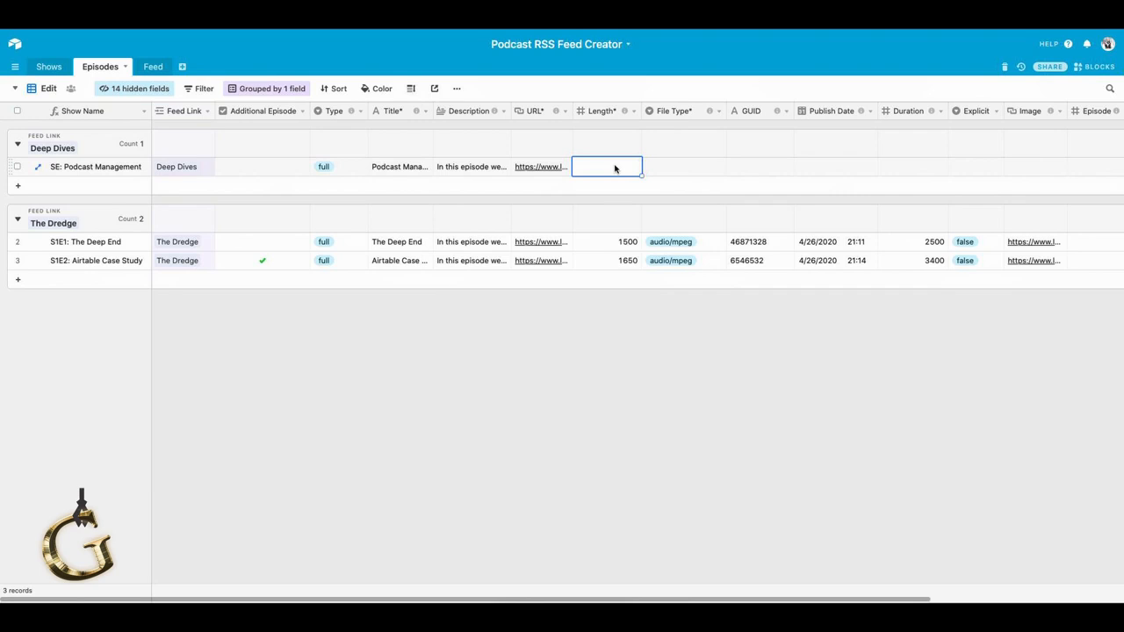
key("Left")
left_click(615, 168)
type("16000")
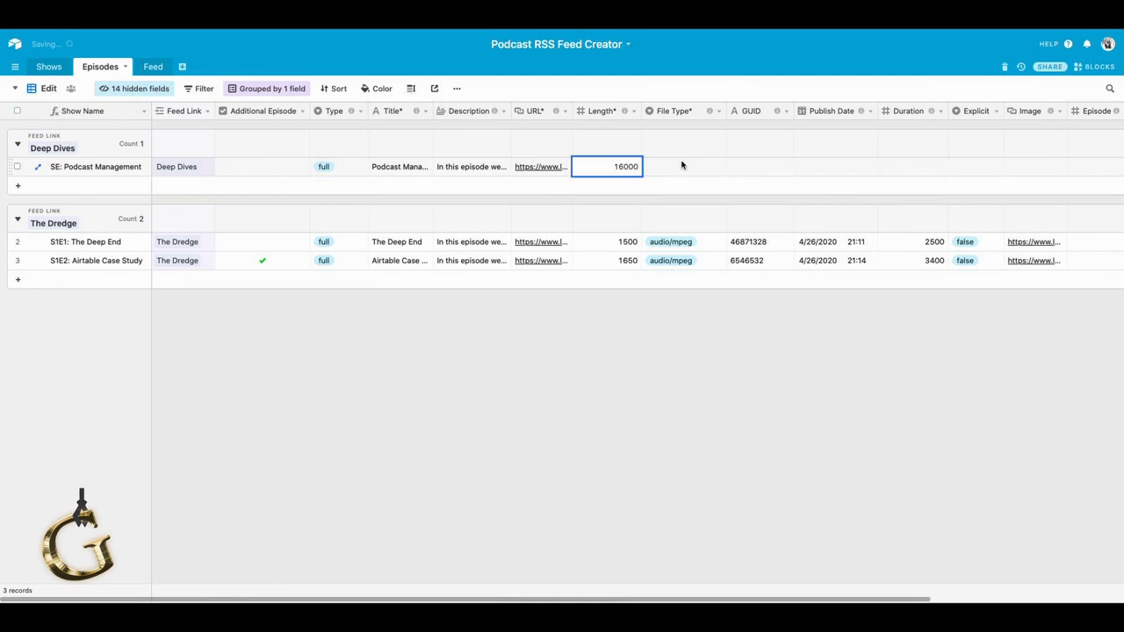
Step: Read the File Type field's description and set the Podcast Management episode's file type to audio/mpeg
key("Tab")
mouse_move(711, 115)
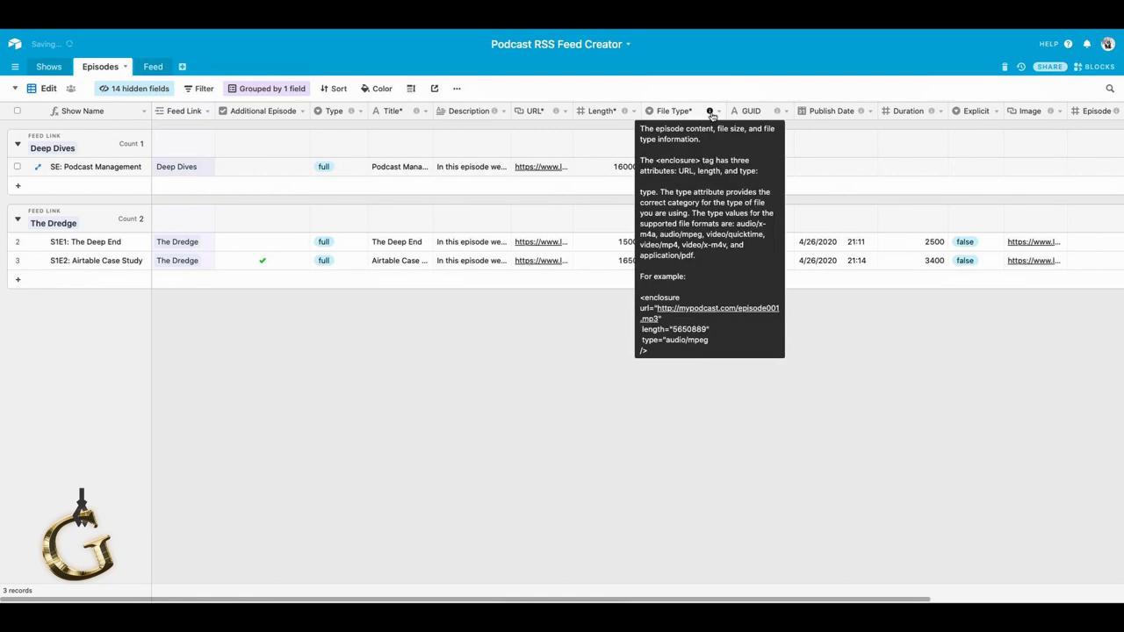
left_click(719, 167)
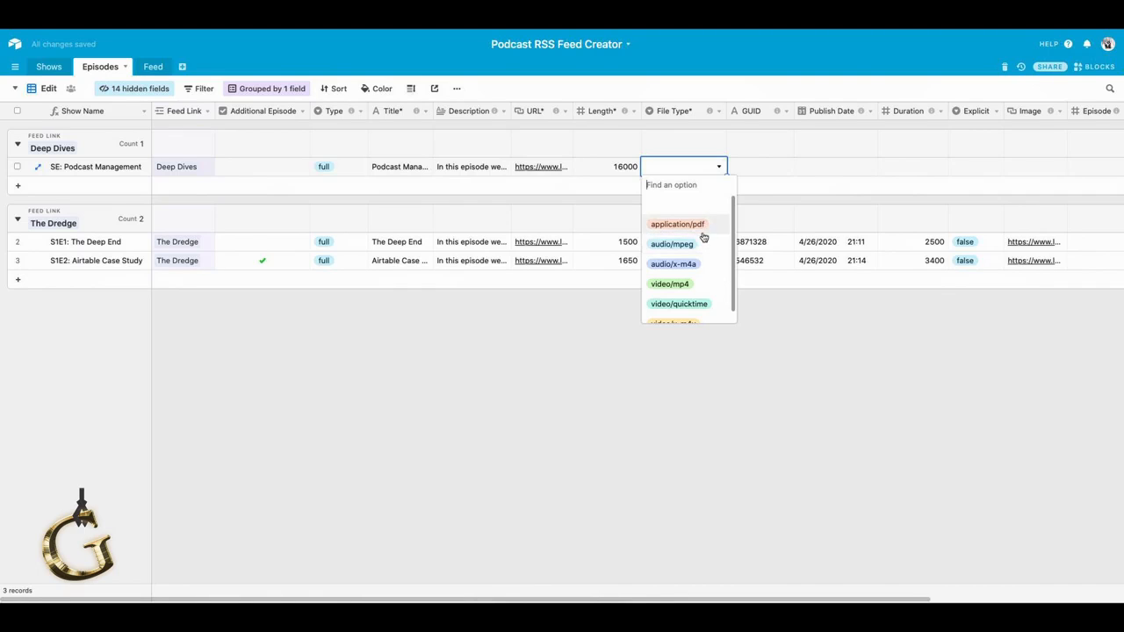
scroll(701, 249, "down", 1)
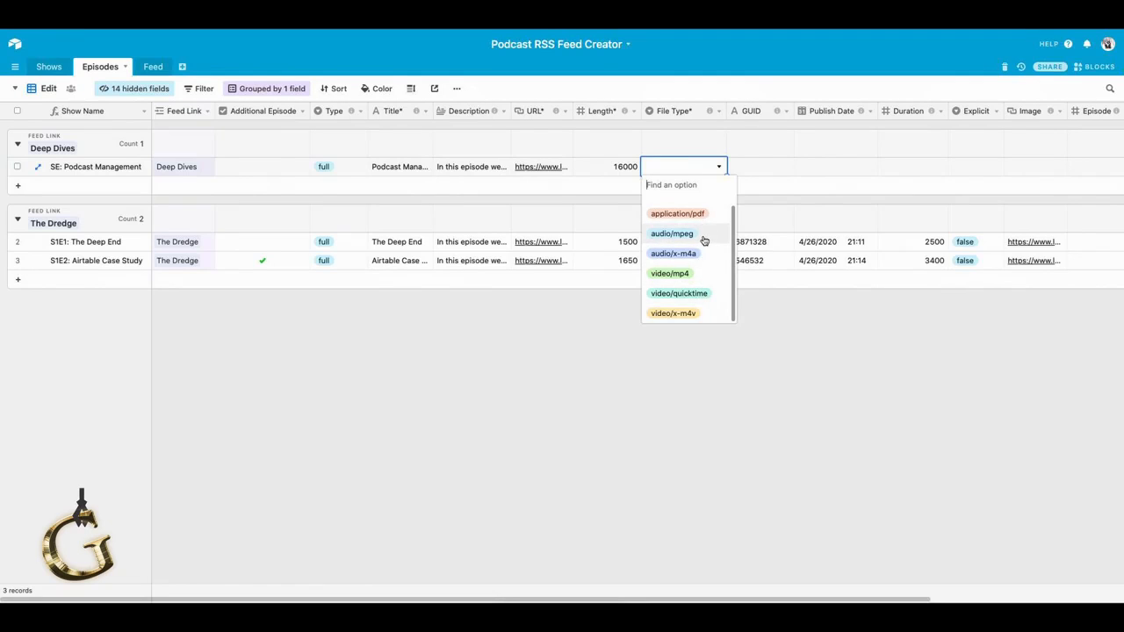
left_click(702, 235)
Step: Read the GUID field's description and enter 95261643 as the Podcast Management episode's GUID
left_click(760, 166)
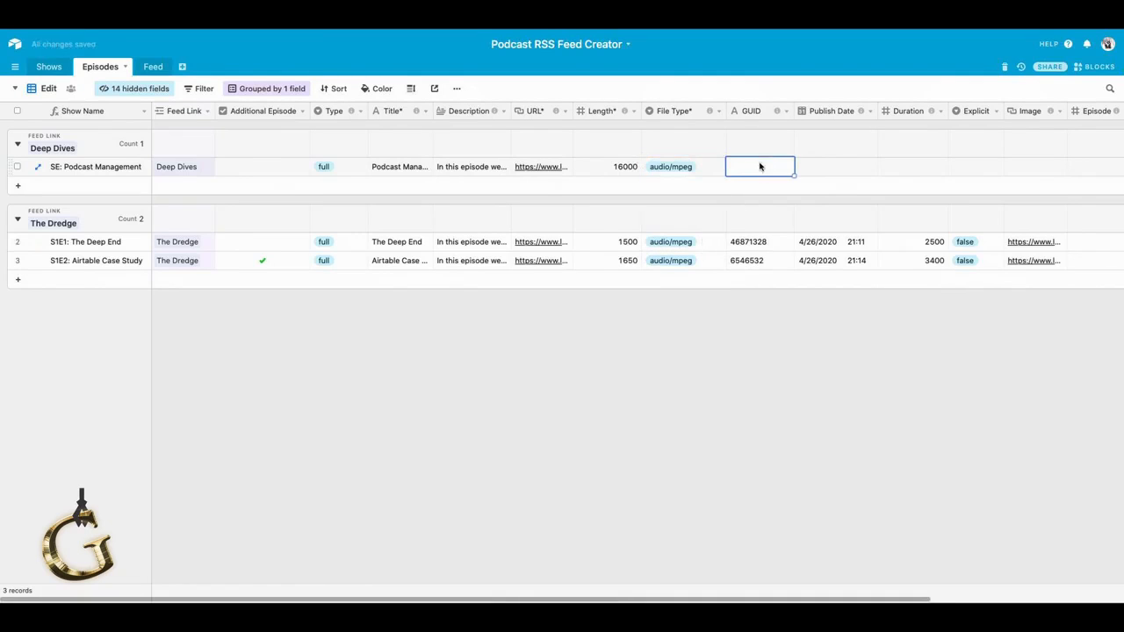
mouse_move(777, 114)
left_click_drag(573, 601, 711, 597)
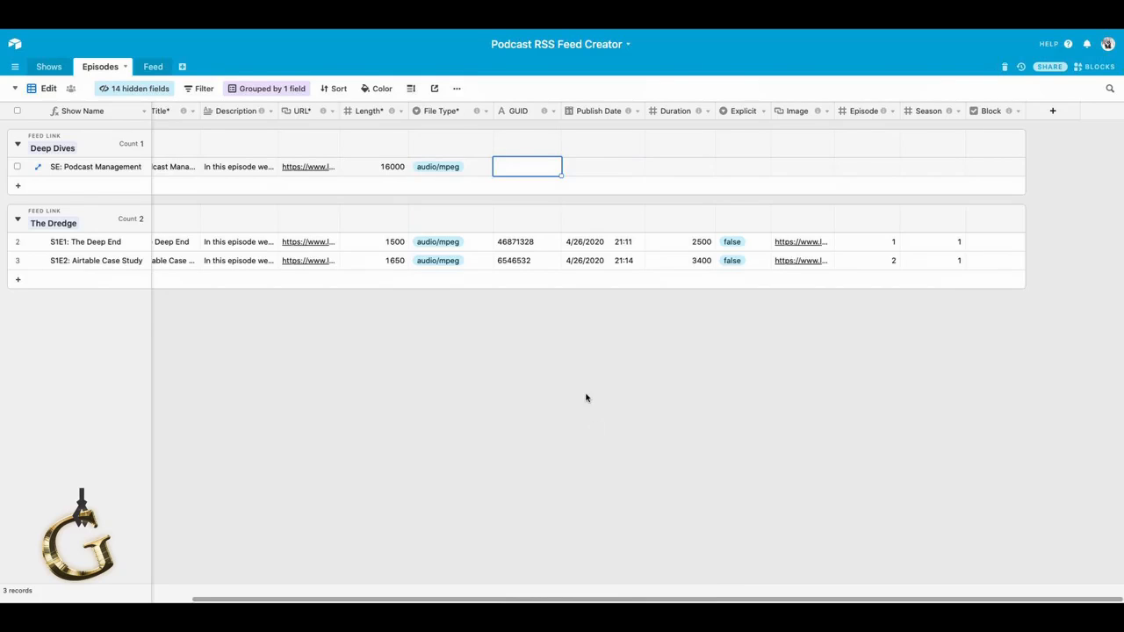
mouse_move(544, 112)
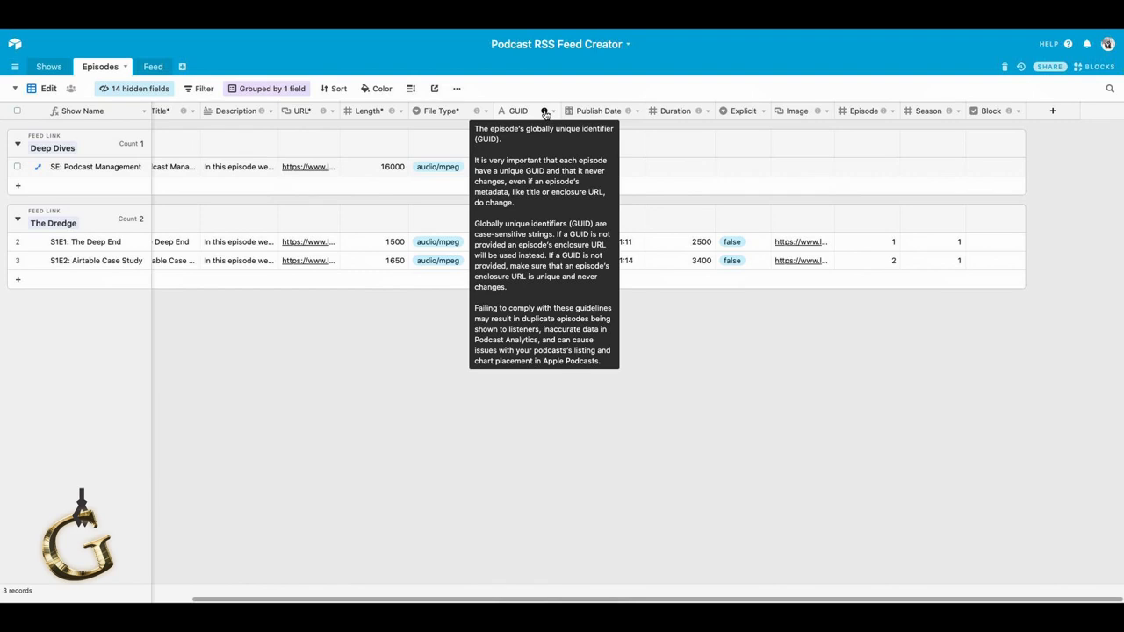
left_click(532, 167)
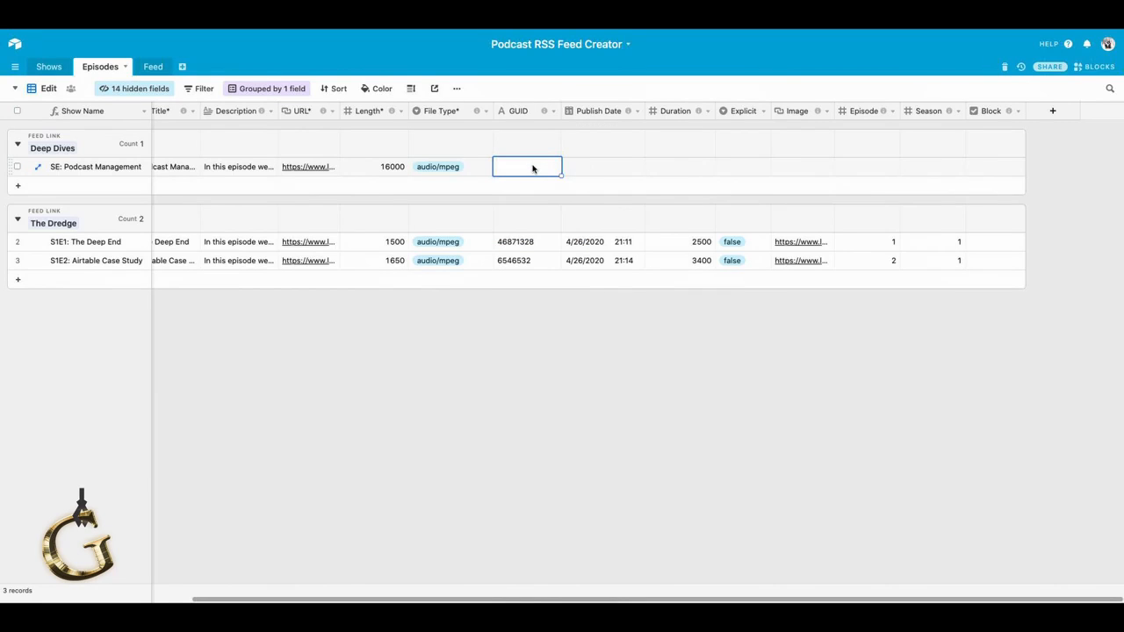
type("95261643")
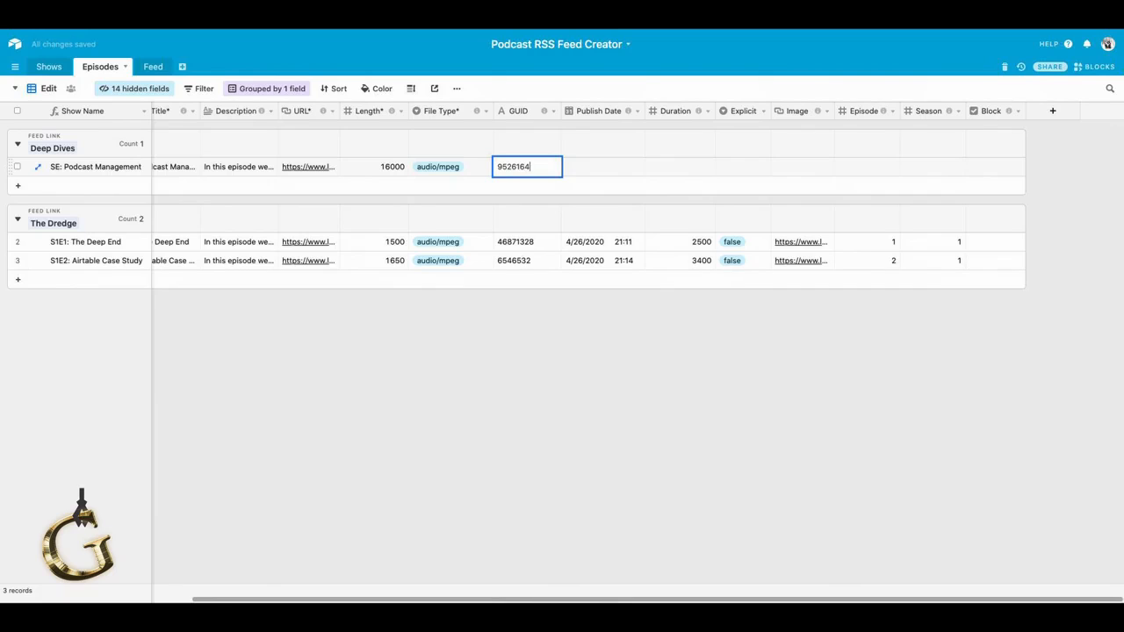
Step: Set the Podcast Management episode's publish date to today's date, 4/26/2020, with the current time
left_click(595, 171)
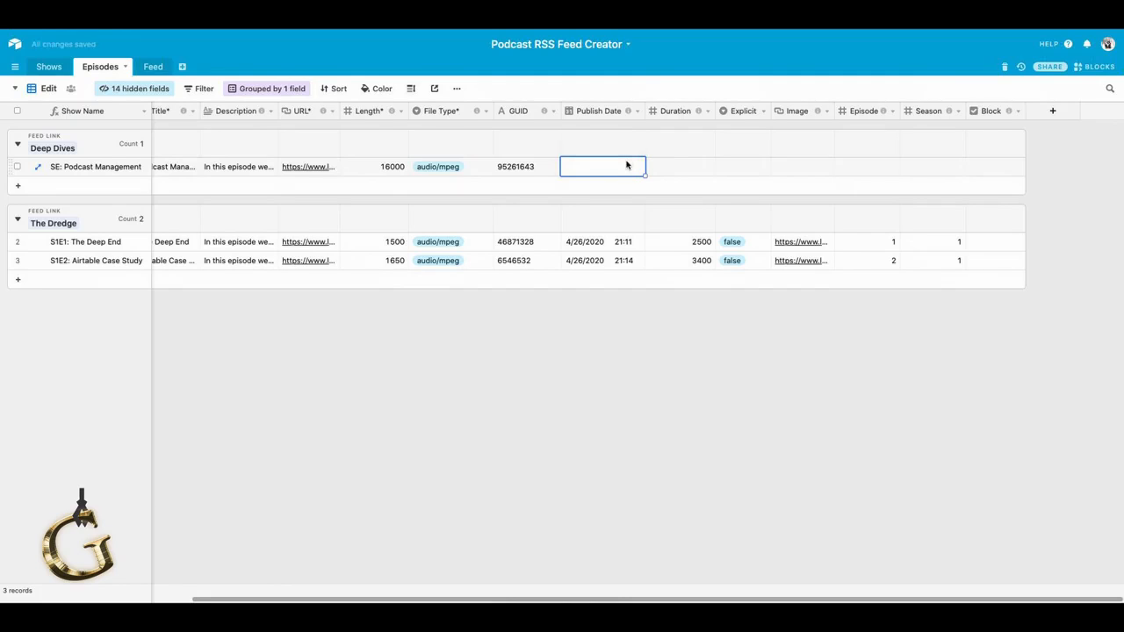
left_click(626, 165)
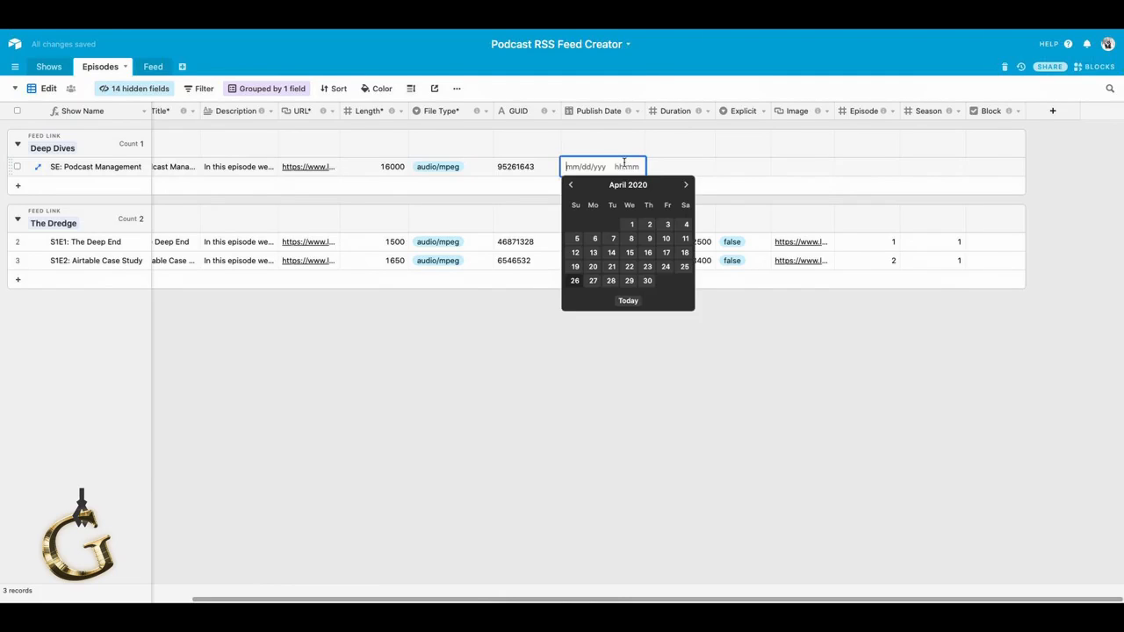
left_click(626, 301)
left_click(626, 302)
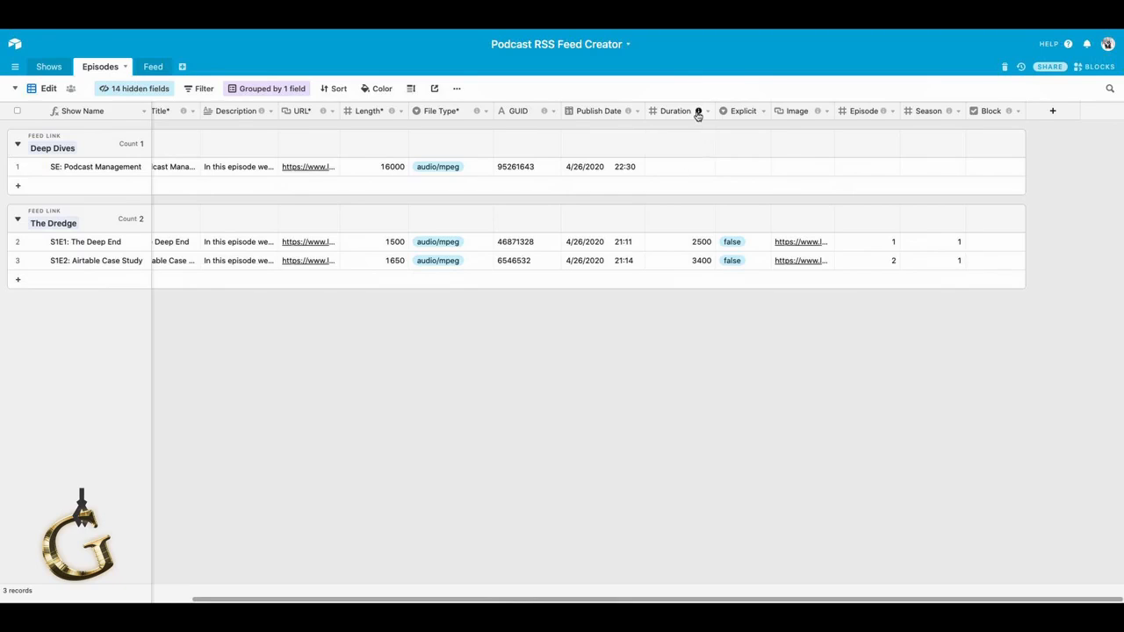
Step: Check the Duration field's description, set the Podcast Management episode's duration to 6500, and set Explicit to false
mouse_move(698, 113)
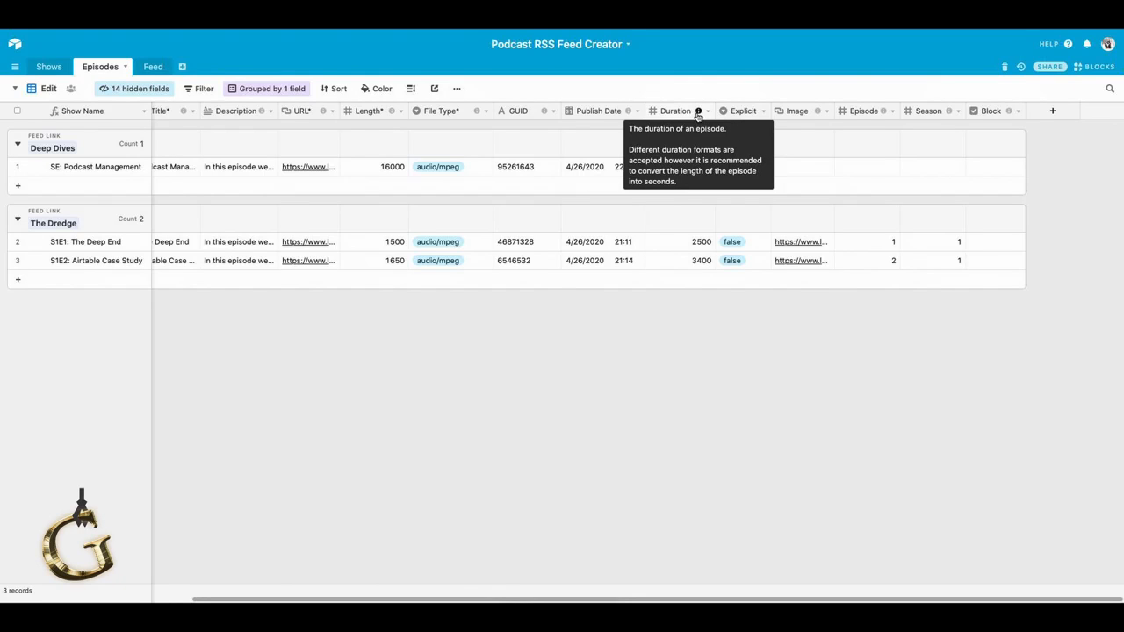
left_click(694, 172)
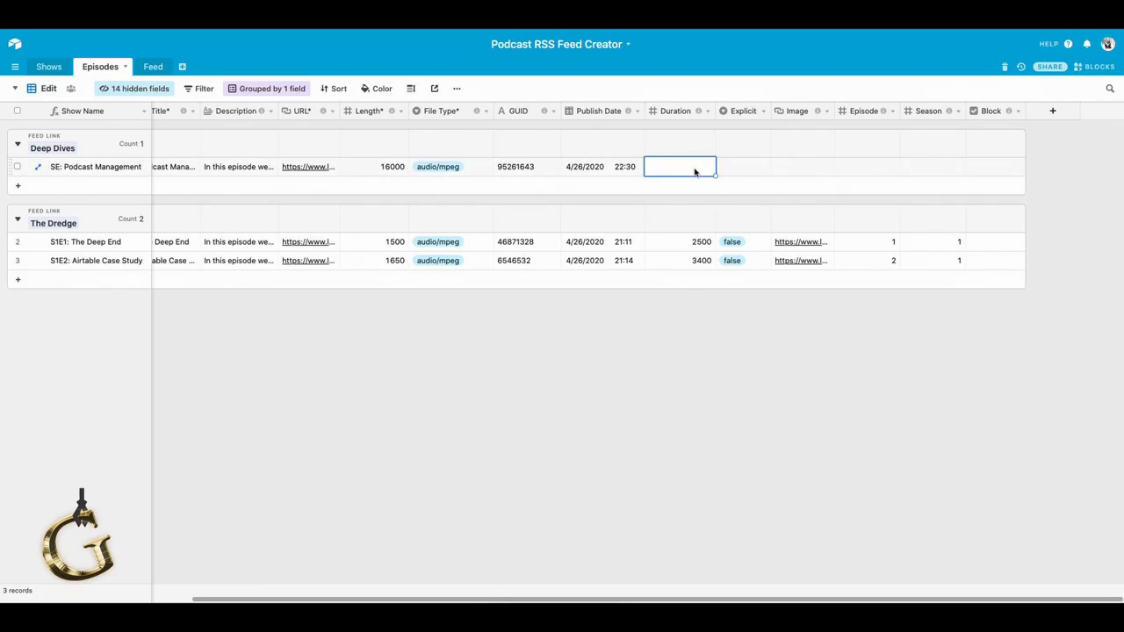
type("6500")
left_click(747, 166)
left_click(765, 169)
left_click(732, 223)
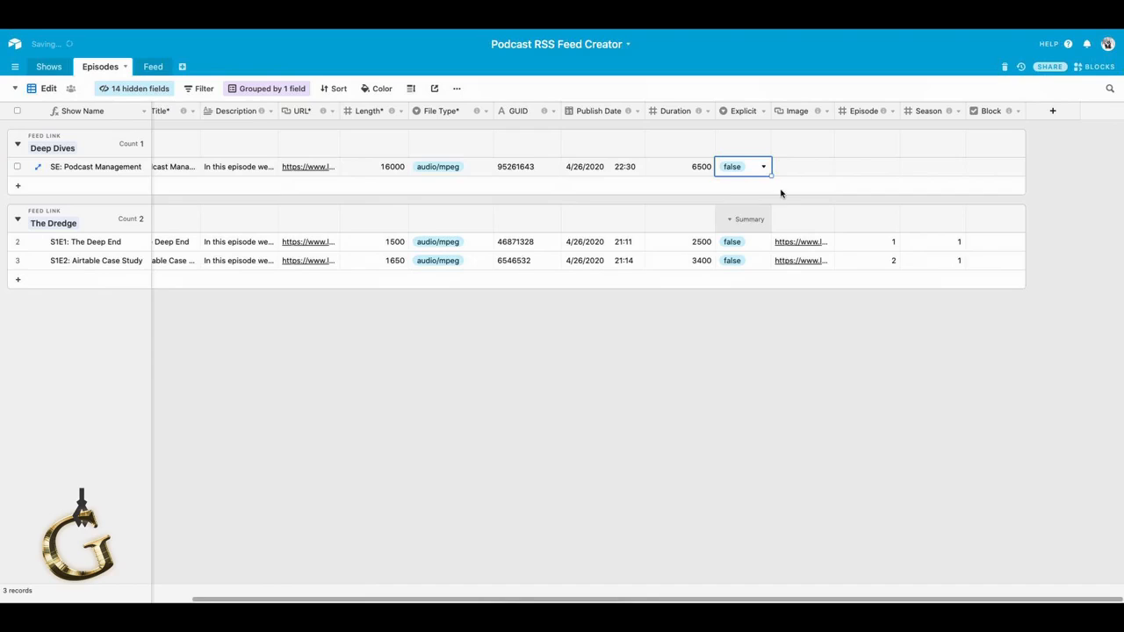
Step: Copy The Deep End episode's image link into the Image field of the Podcast Management episode
left_click(787, 169)
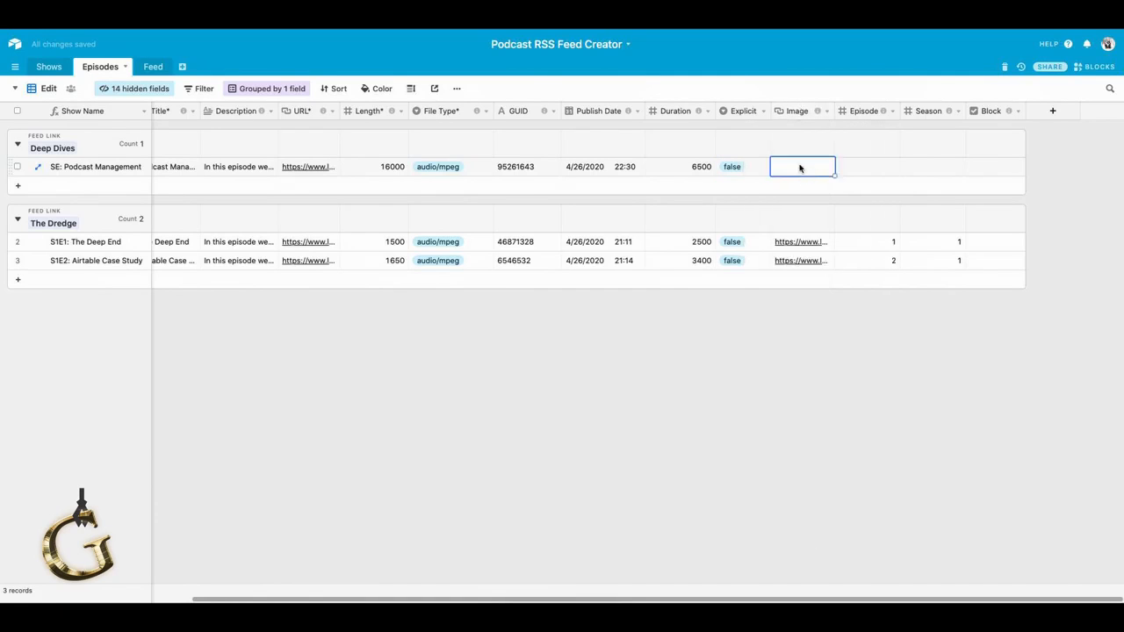
left_click(799, 239)
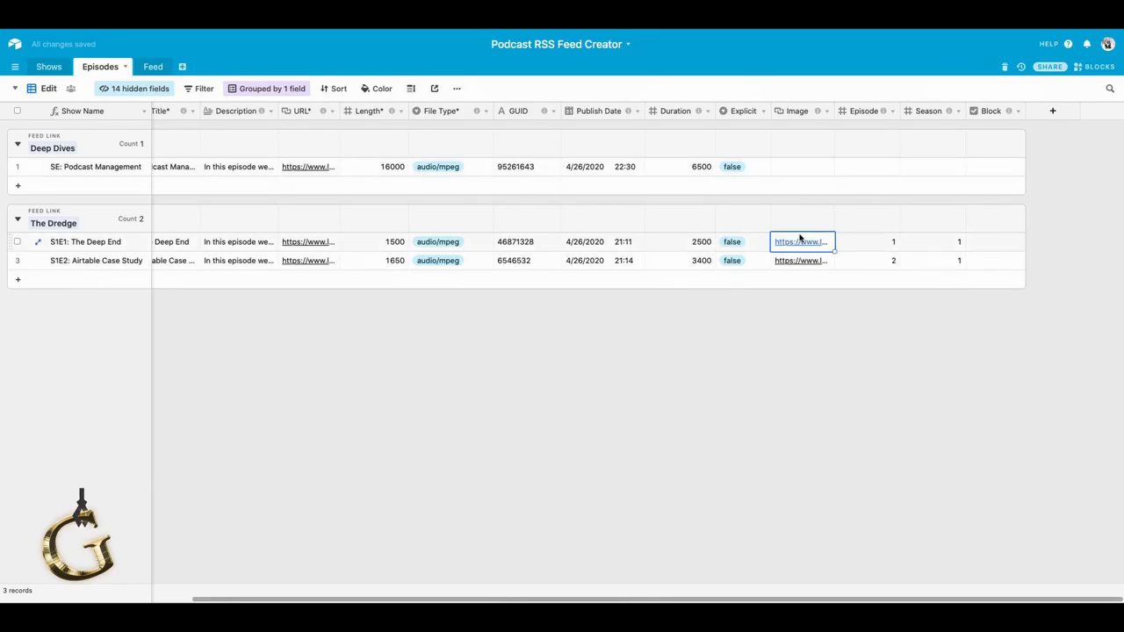
key("ctrl+c")
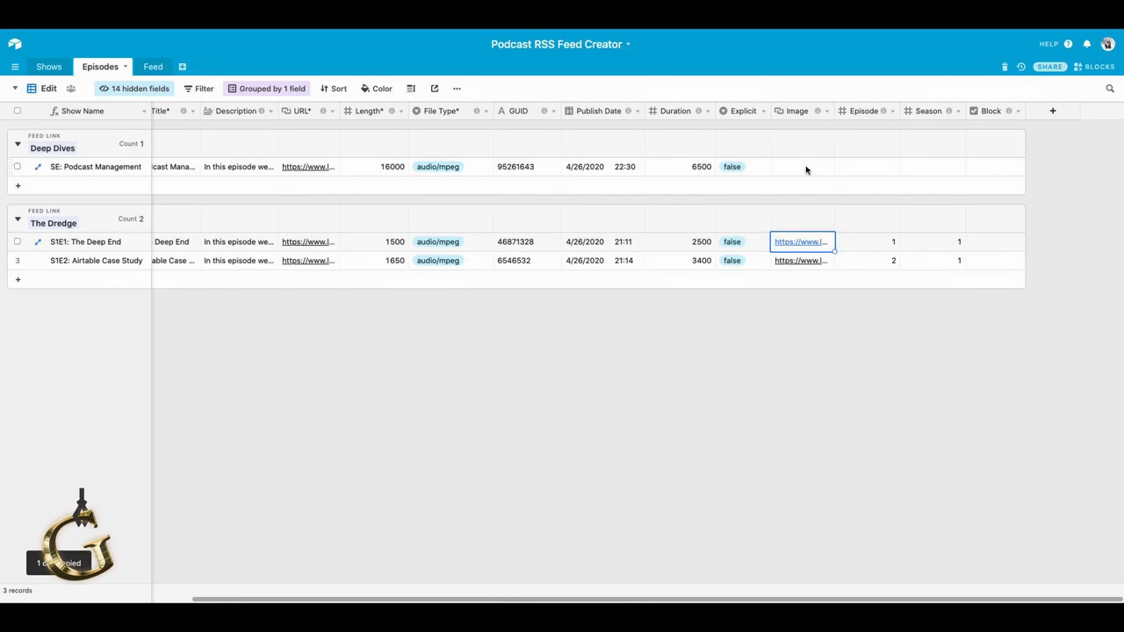
left_click(805, 170)
key("ctrl+v")
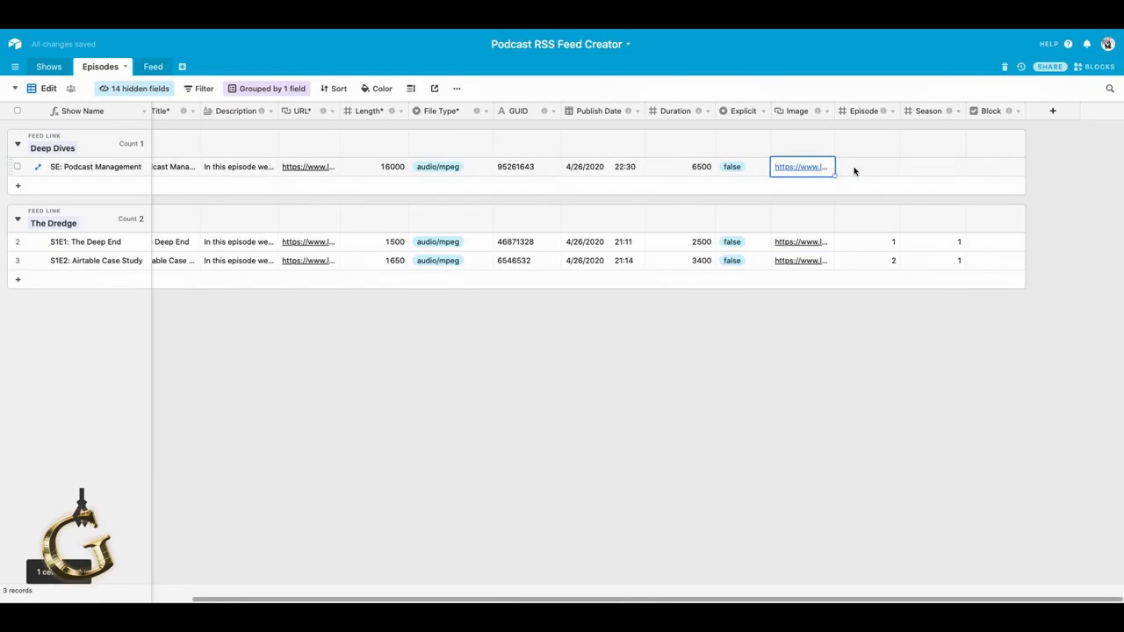
Step: Number the Podcast Management episode as episode 1 of season 1, leaving Block unchecked
left_click(854, 171)
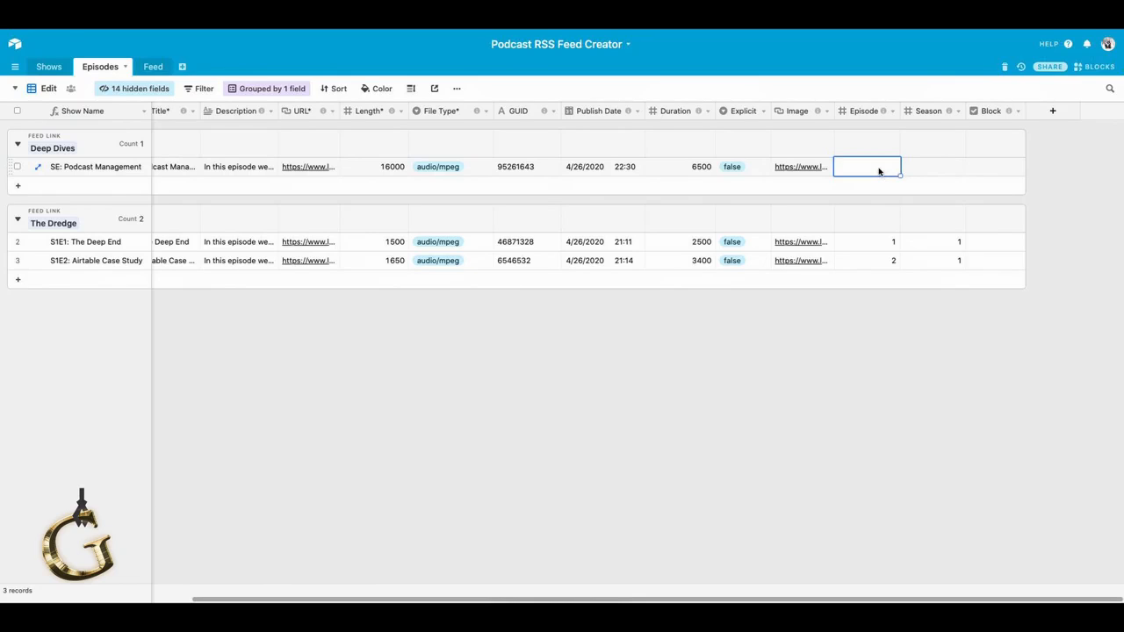
type("1")
key("Tab")
type("1")
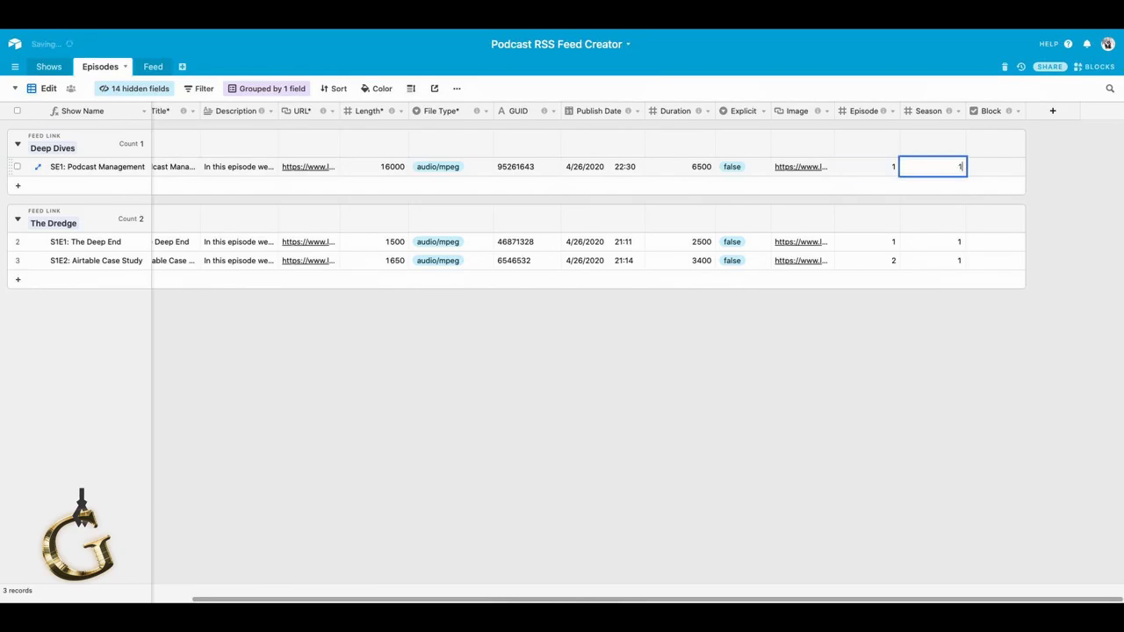
key("Tab")
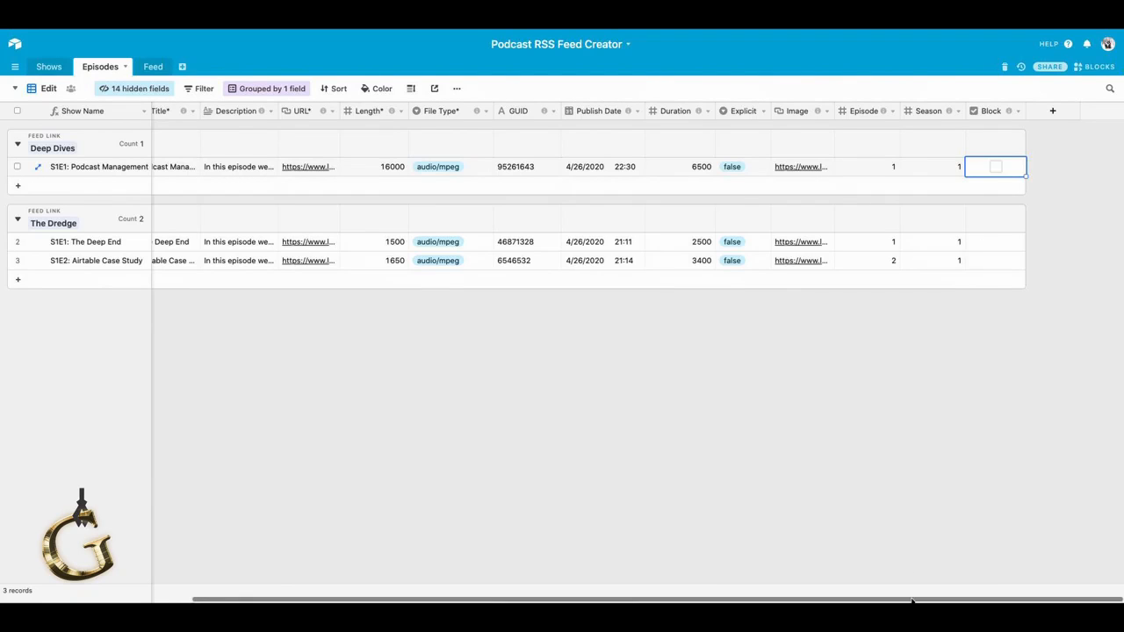
Step: Examine the episodes linked to The Dredge in the Feed table and close the linked-record list
left_click_drag(911, 600, 614, 594)
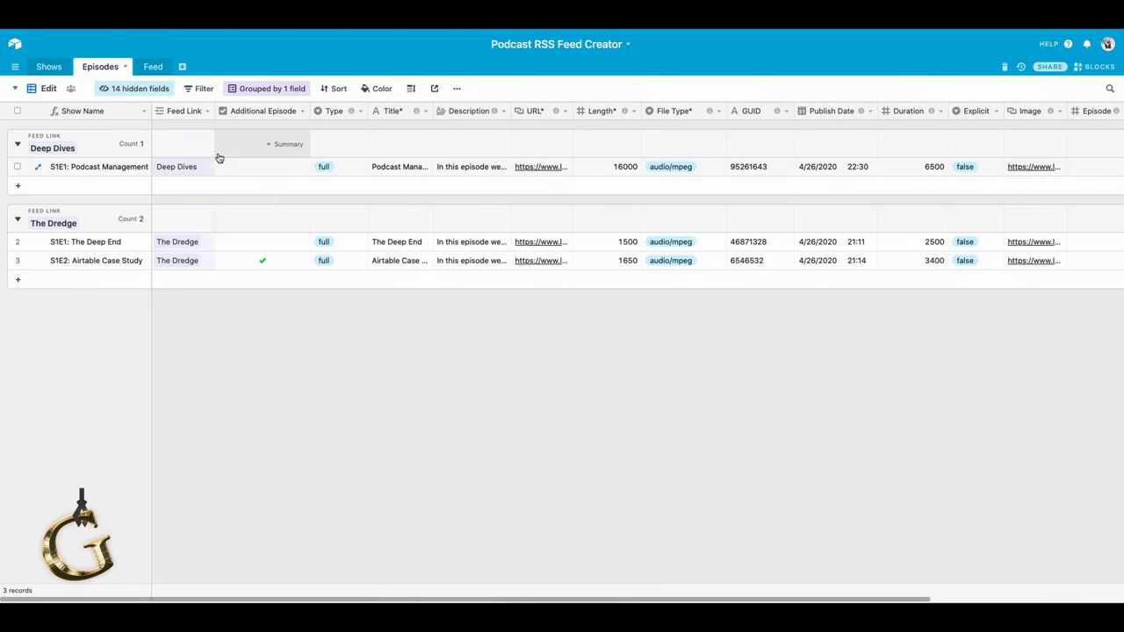
left_click(154, 68)
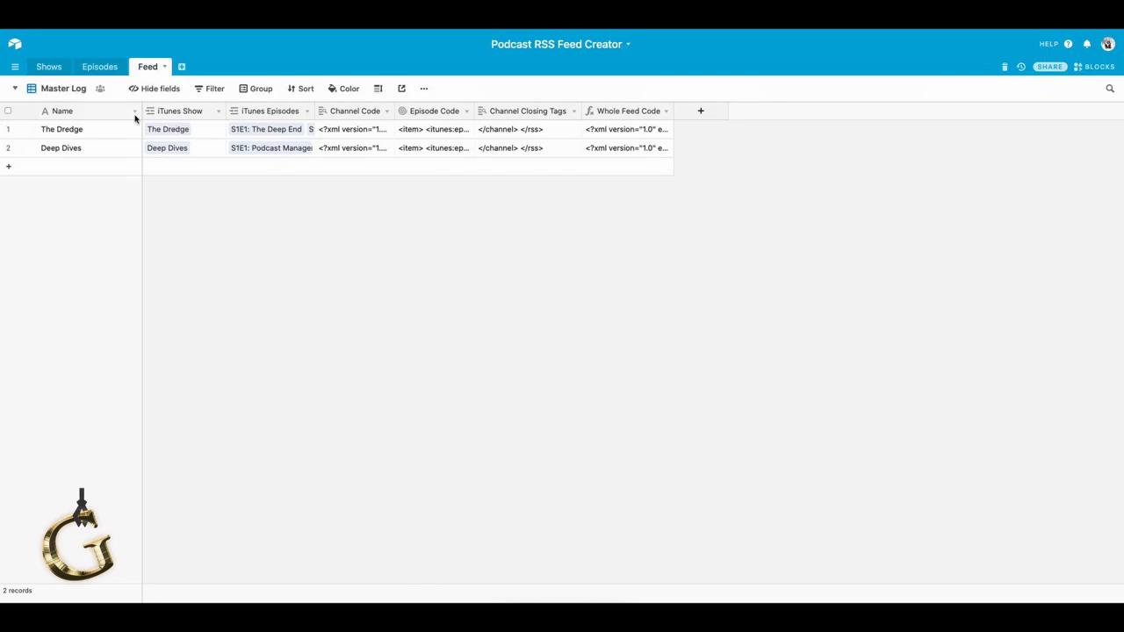
left_click(252, 137)
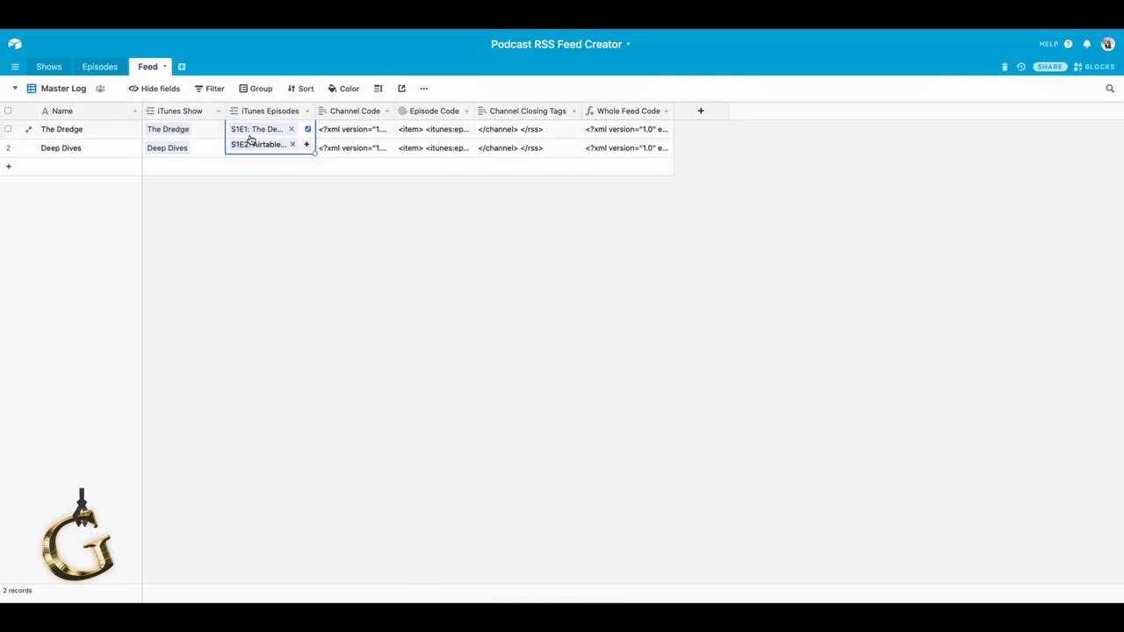
left_click(309, 130)
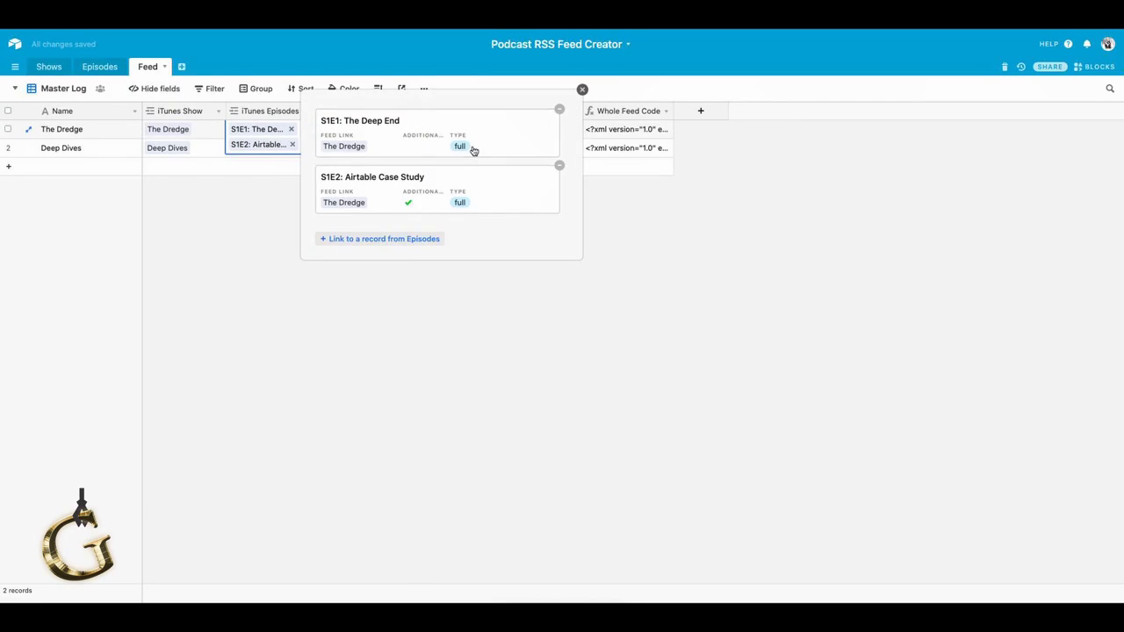
left_click(582, 90)
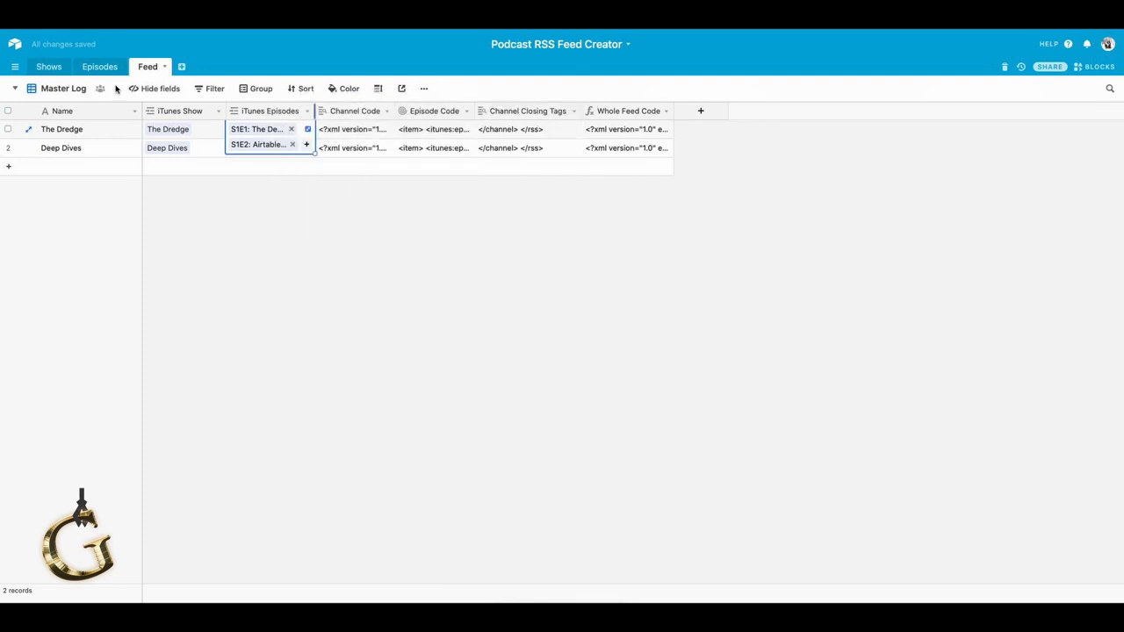
Step: Switch the Feed table to its Feed view and examine the full Whole Feed Code of Deep Dives
left_click(70, 94)
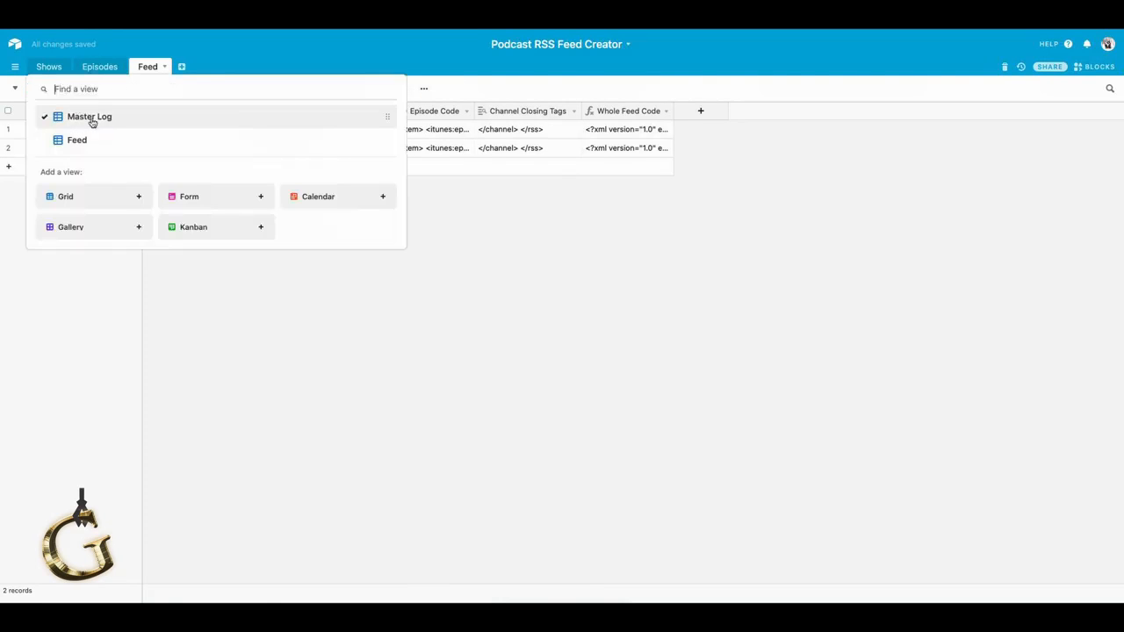
left_click(95, 139)
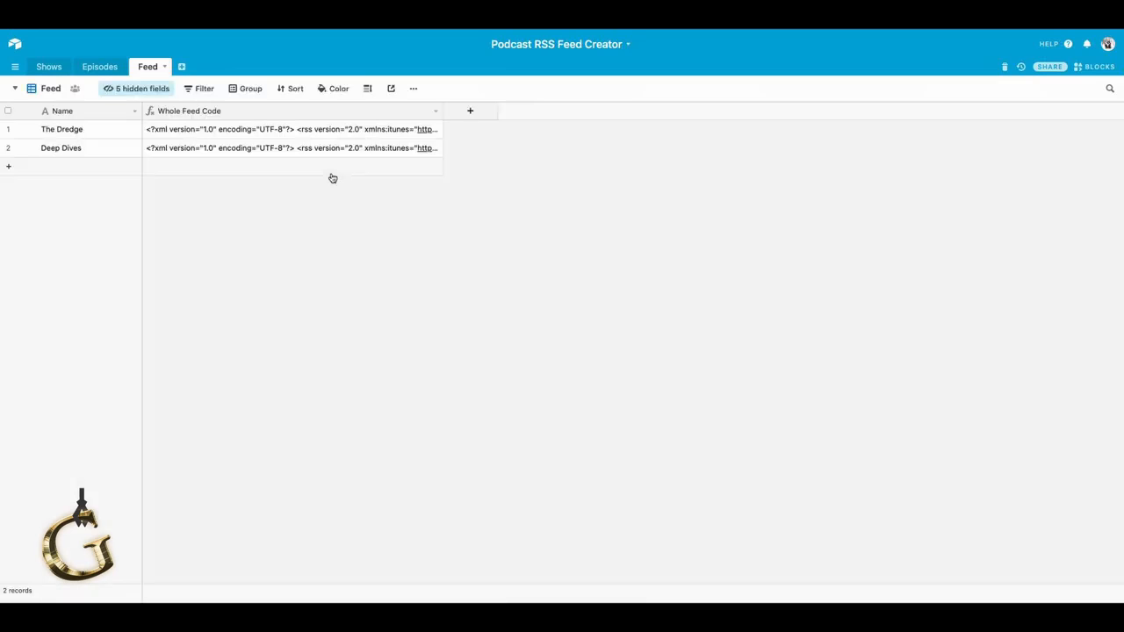
left_click(377, 149)
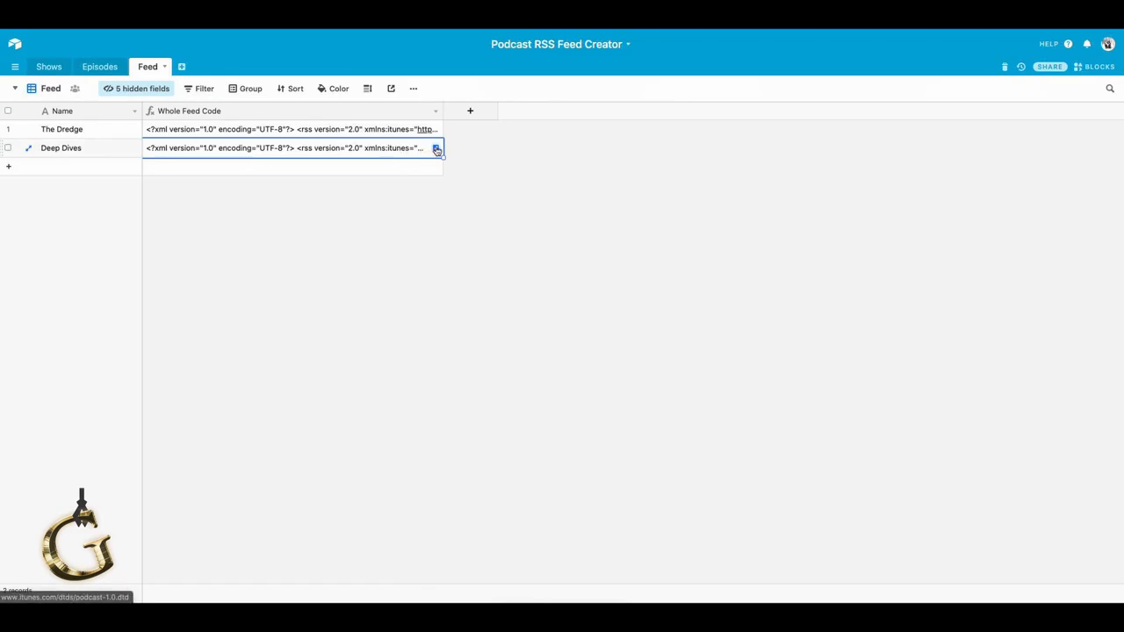
left_click(435, 149)
scroll(623, 179, "down", 1)
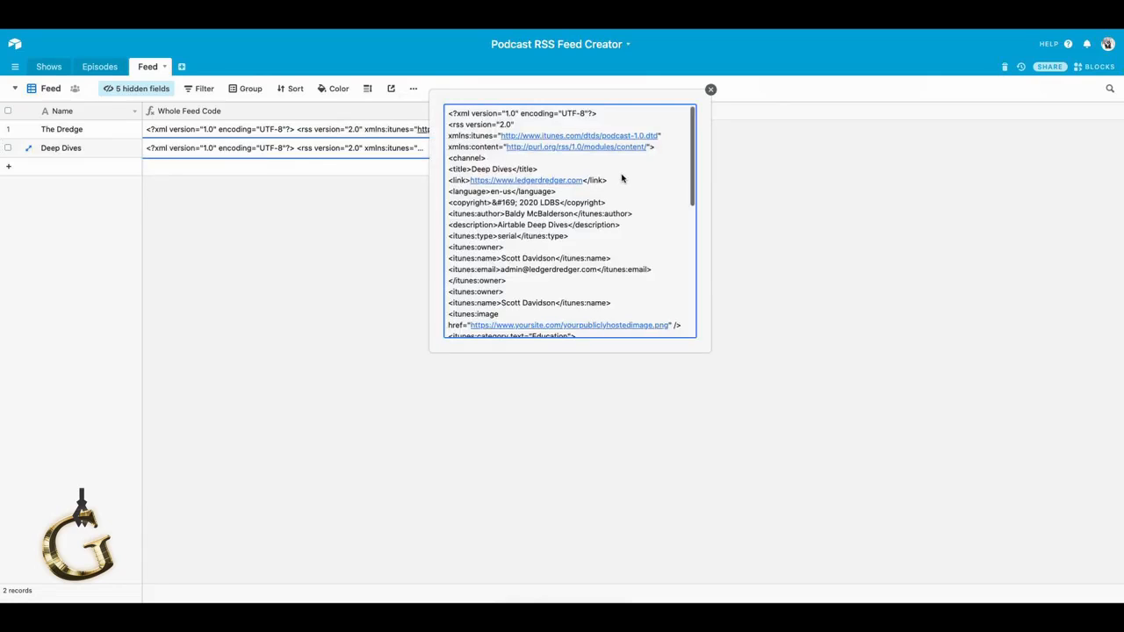
scroll(676, 171, "down", 1)
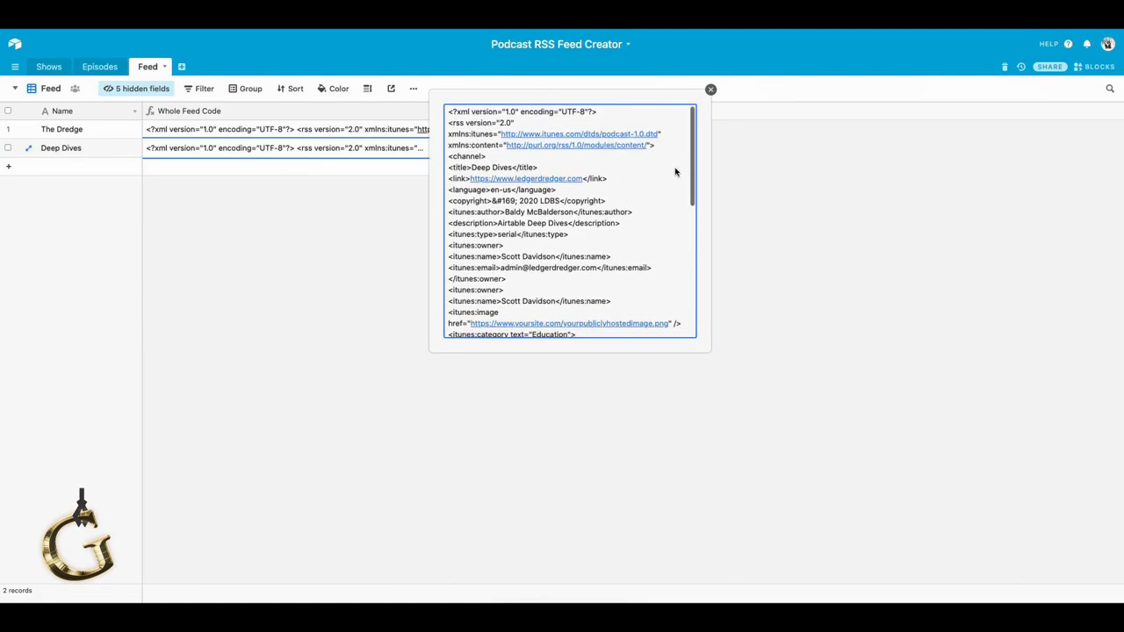
left_click_drag(693, 171, 694, 302)
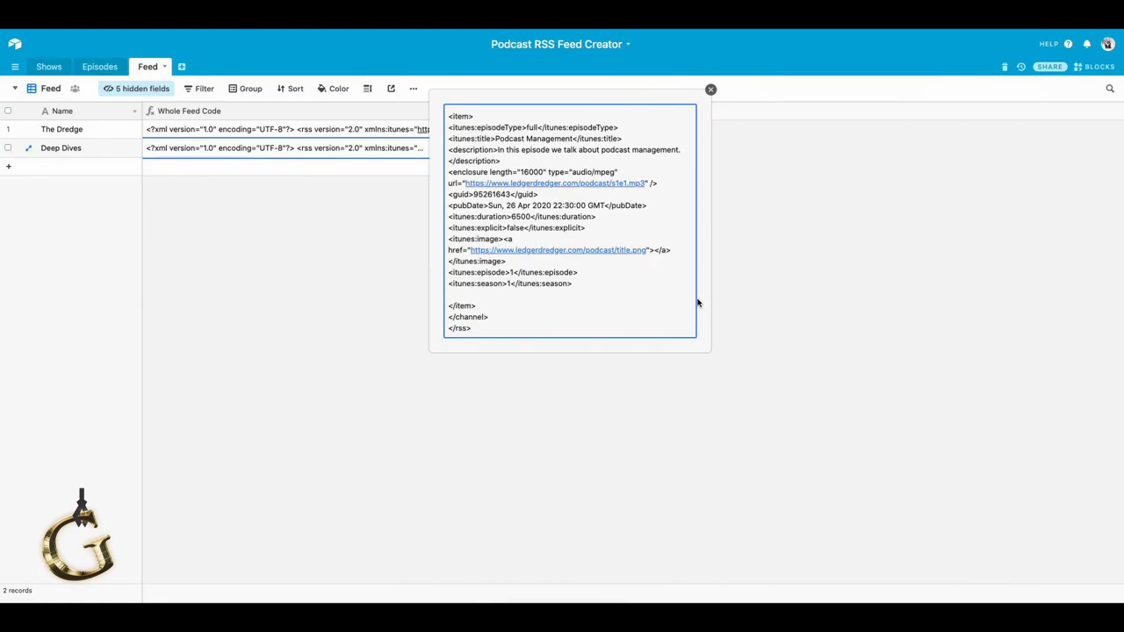
scroll(698, 303, "up", 5)
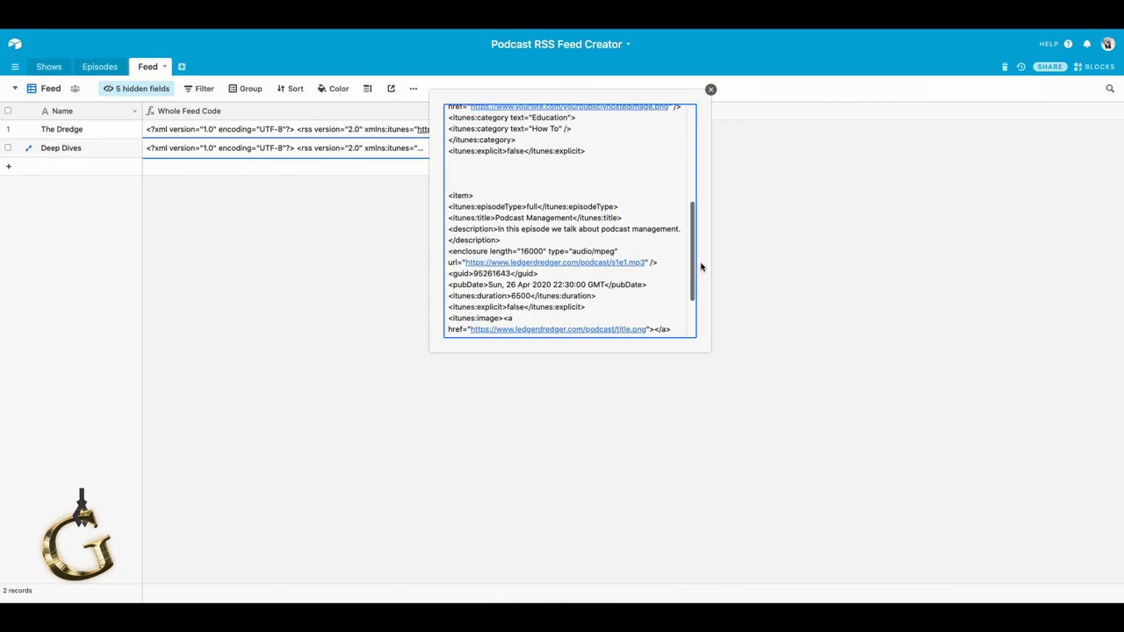
scroll(697, 243, "up", 5)
scroll(687, 229, "down", 1)
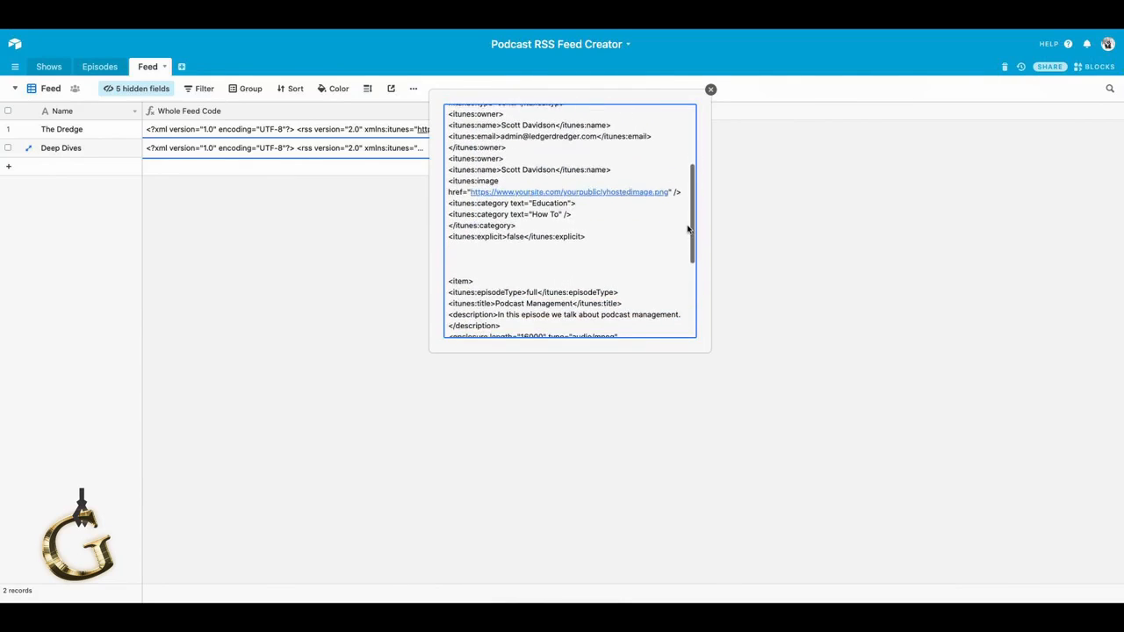
left_click_drag(688, 229, 690, 203)
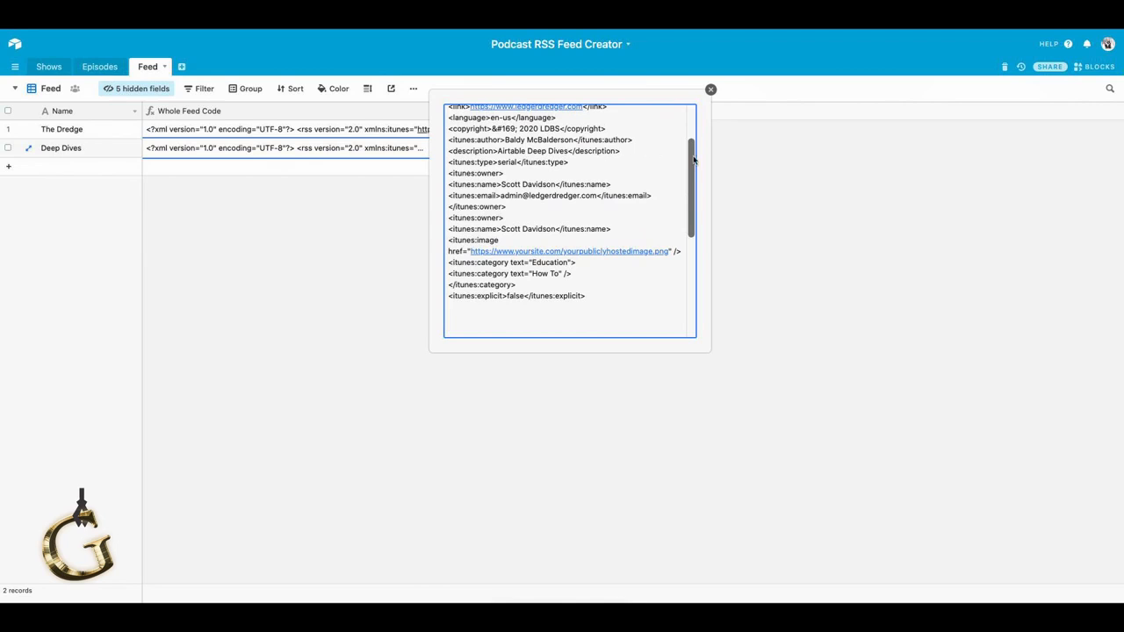
left_click(382, 182)
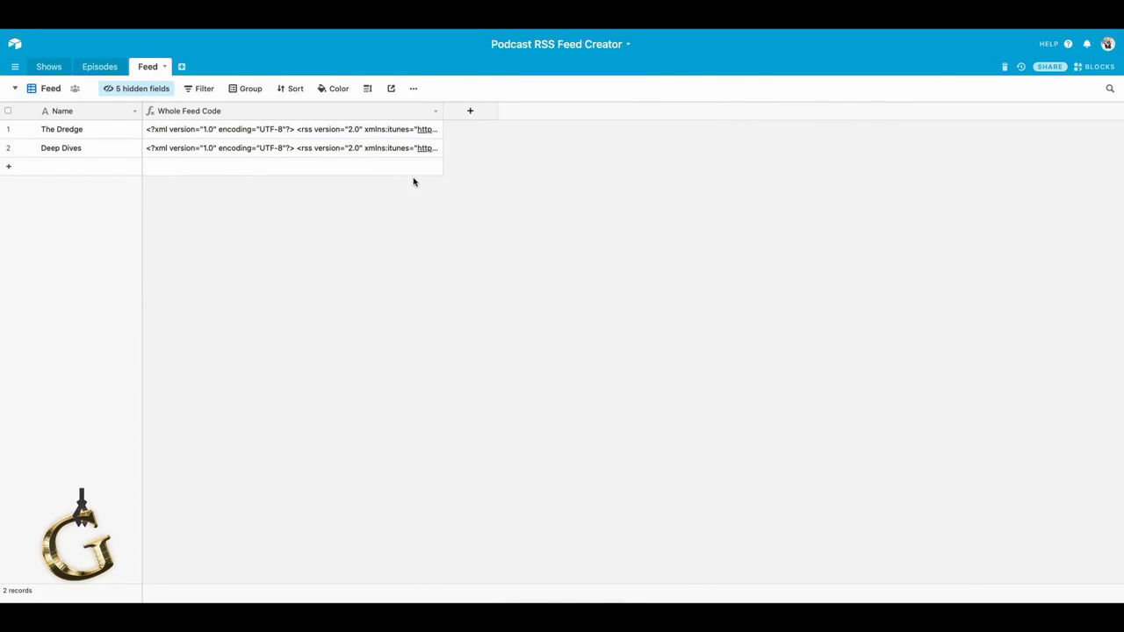
Step: Examine The Dredge's Whole Feed Code, comparing the item sections of its two episodes, and close the expanded cell
left_click(439, 135)
left_click(437, 130)
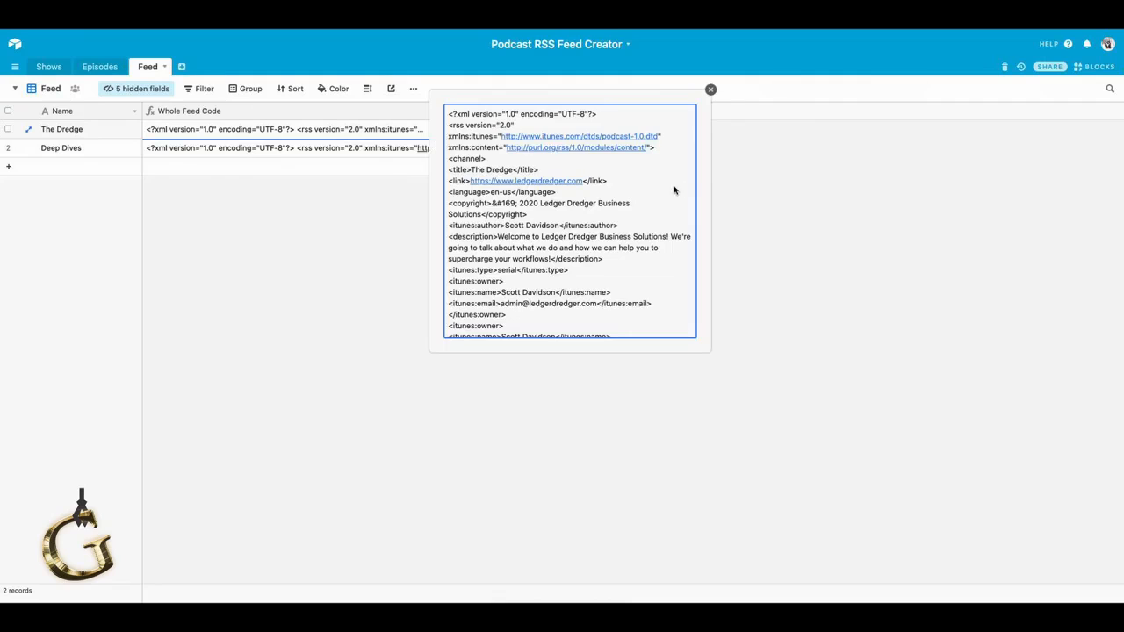
scroll(671, 186, "down", 1)
left_click_drag(692, 165, 689, 255)
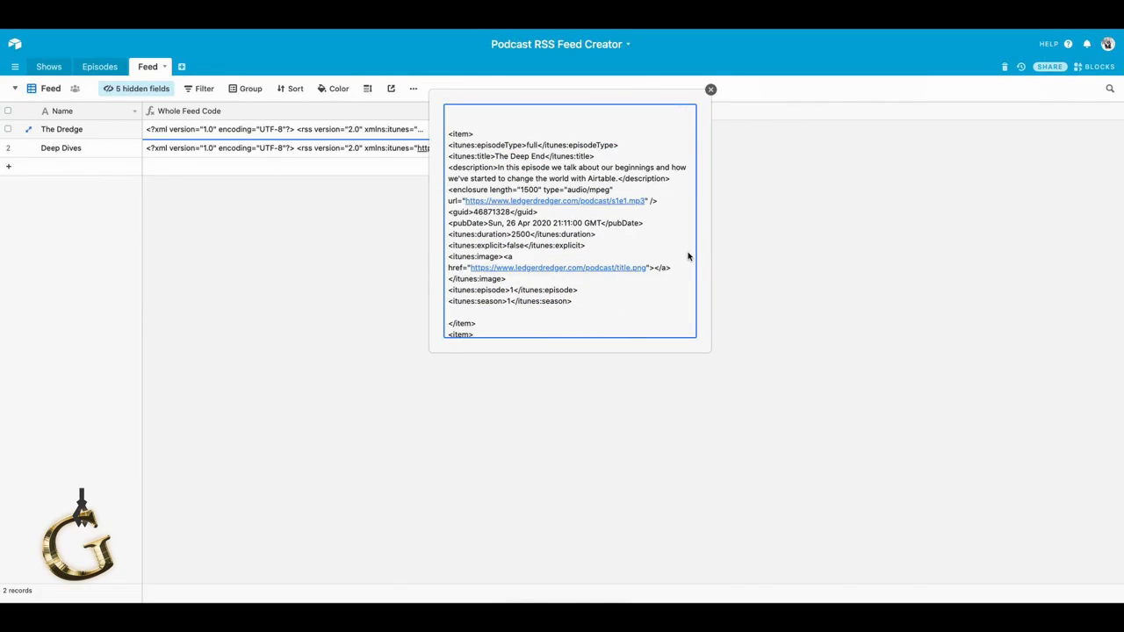
left_click_drag(687, 256, 687, 320)
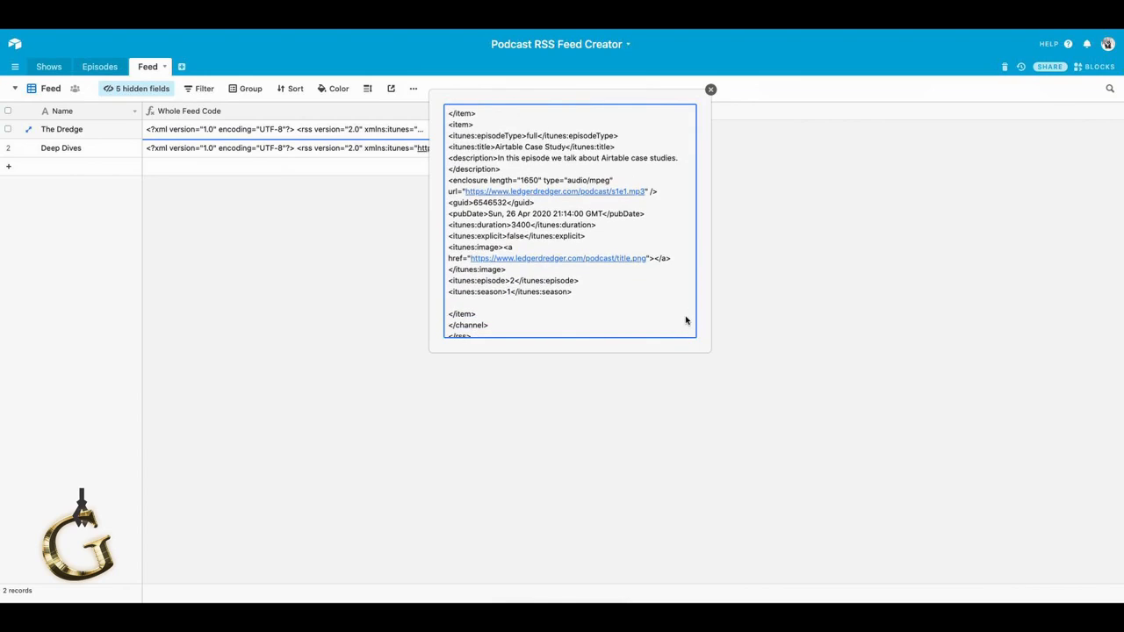
scroll(685, 320, "down", 1)
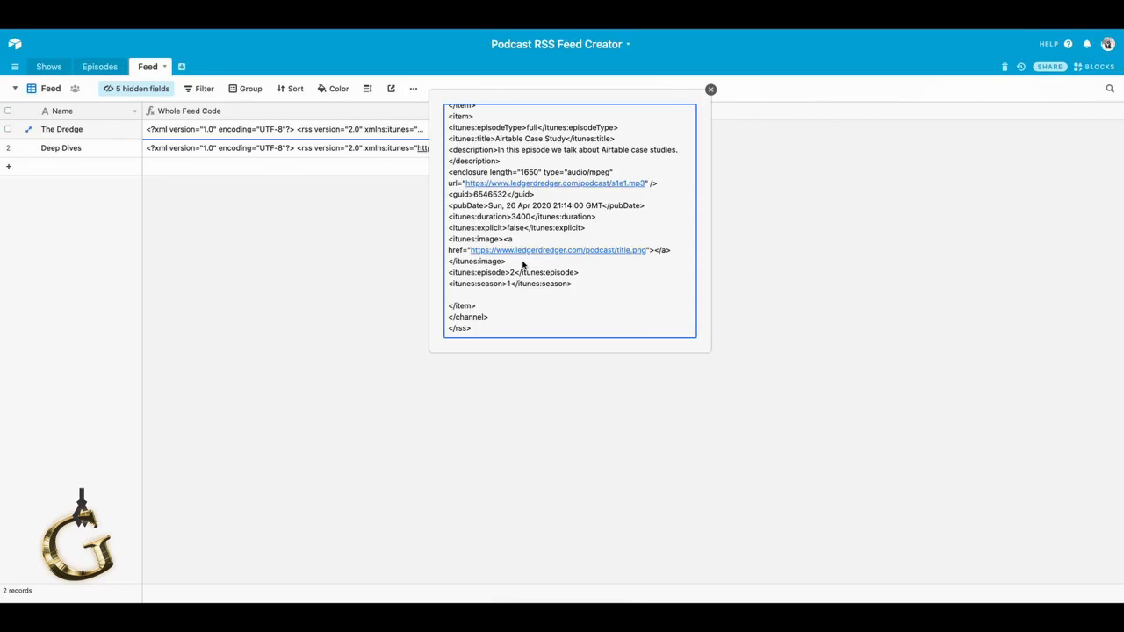
scroll(569, 261, "up", 5)
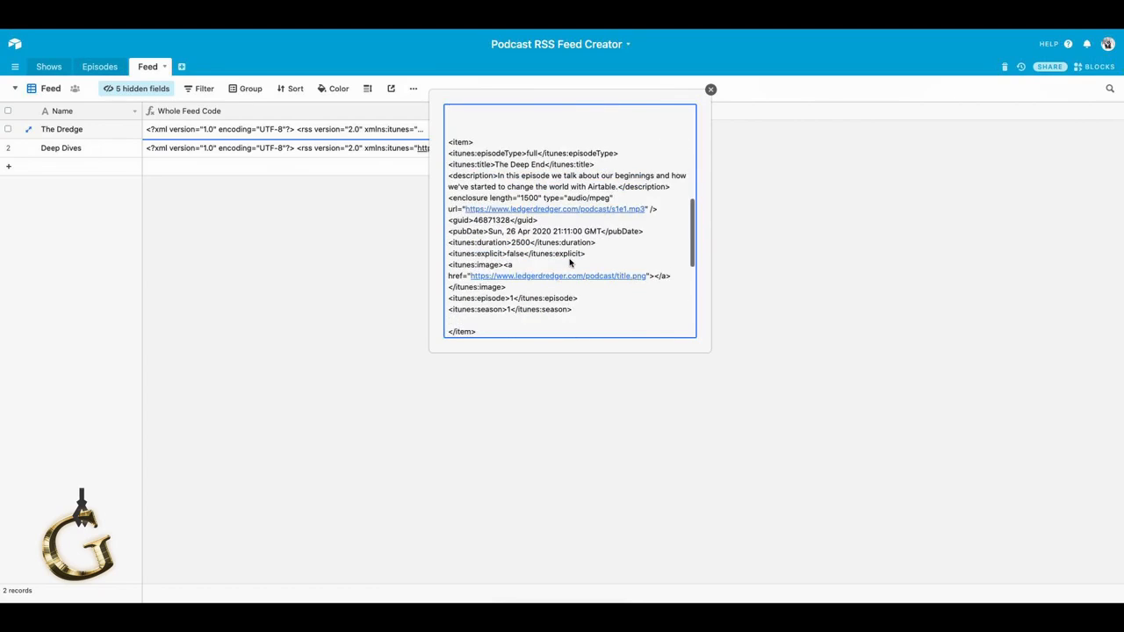
scroll(569, 260, "down", 5)
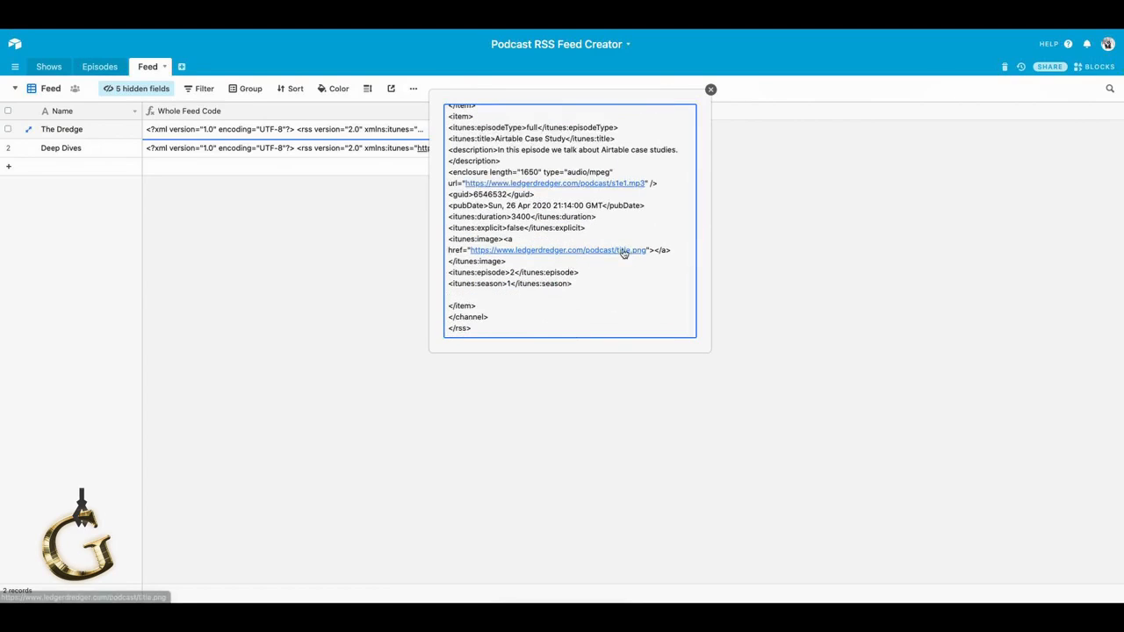
scroll(623, 254, "up", 3)
scroll(623, 253, "up", 2)
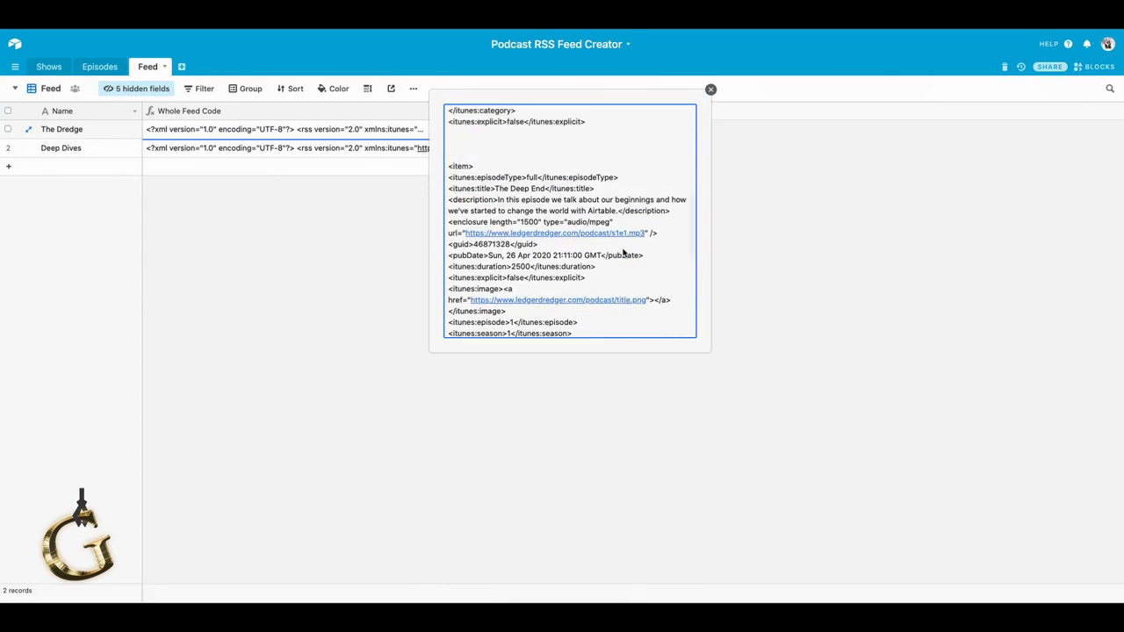
scroll(623, 254, "down", 1)
scroll(623, 254, "down", 2)
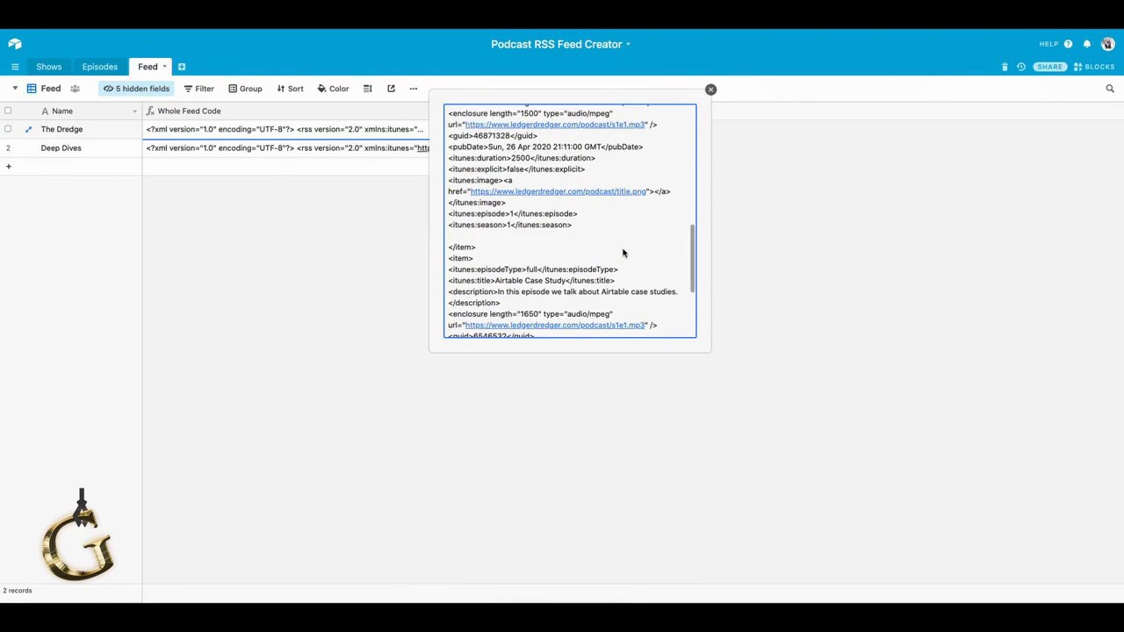
scroll(521, 262, "down", 3)
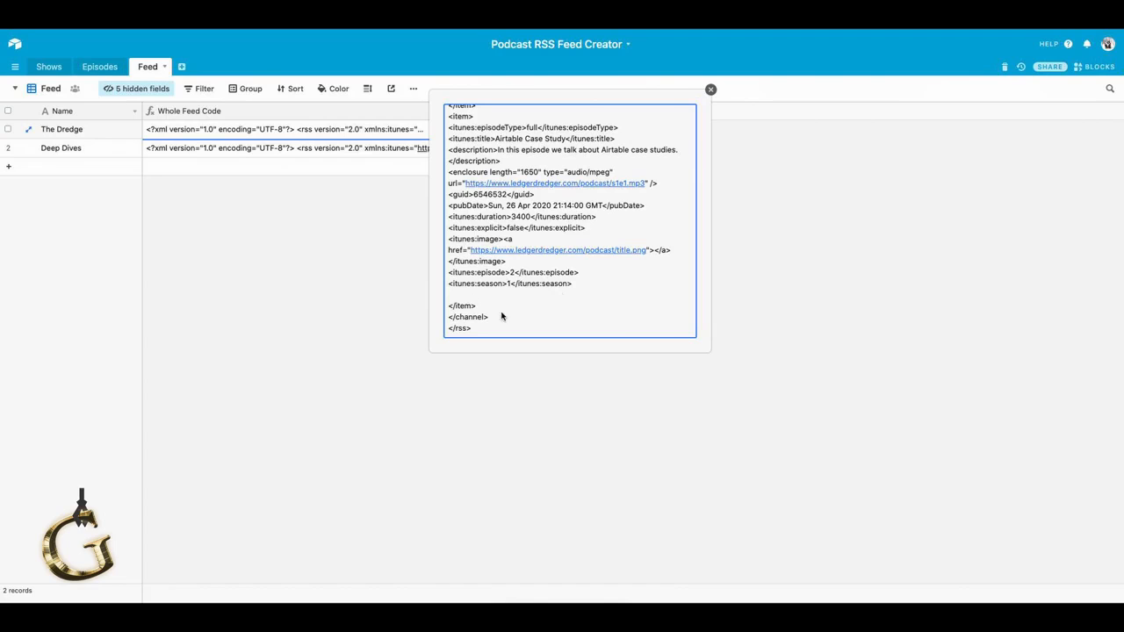
scroll(563, 261, "up", 10)
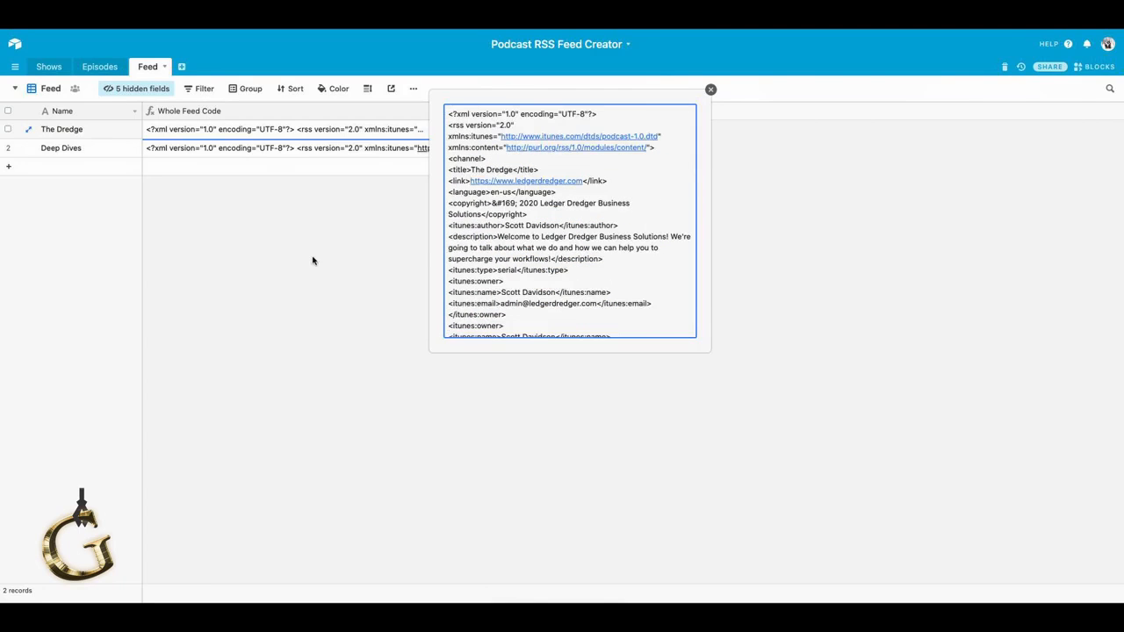
left_click(710, 90)
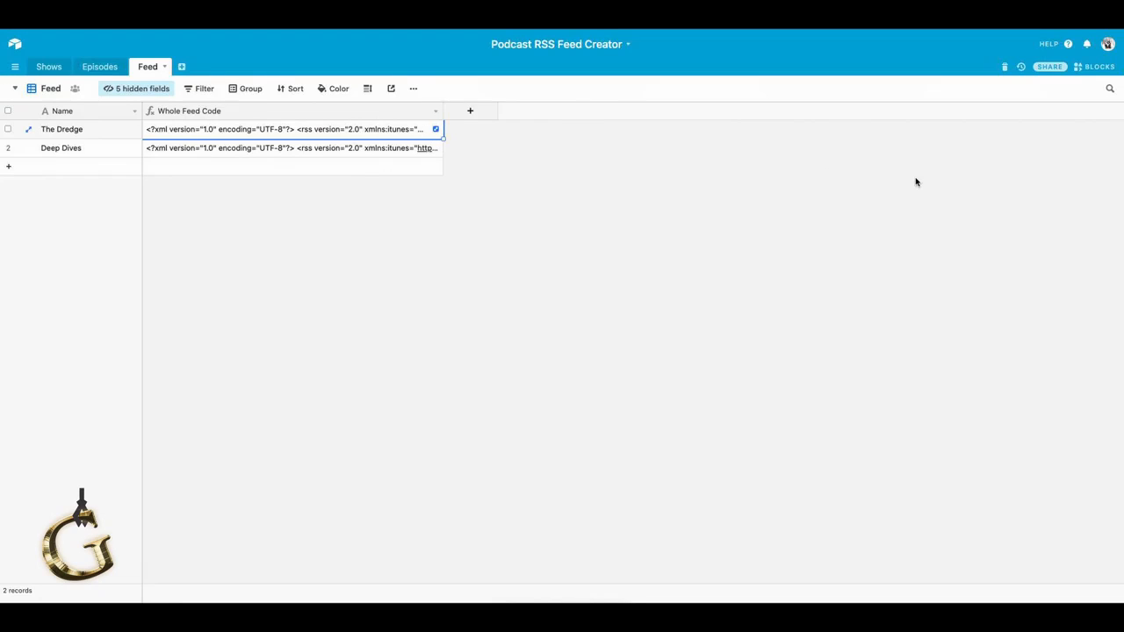
Step: Add a new record to the Shows table and link it to a new feed record named Blank
left_click(49, 73)
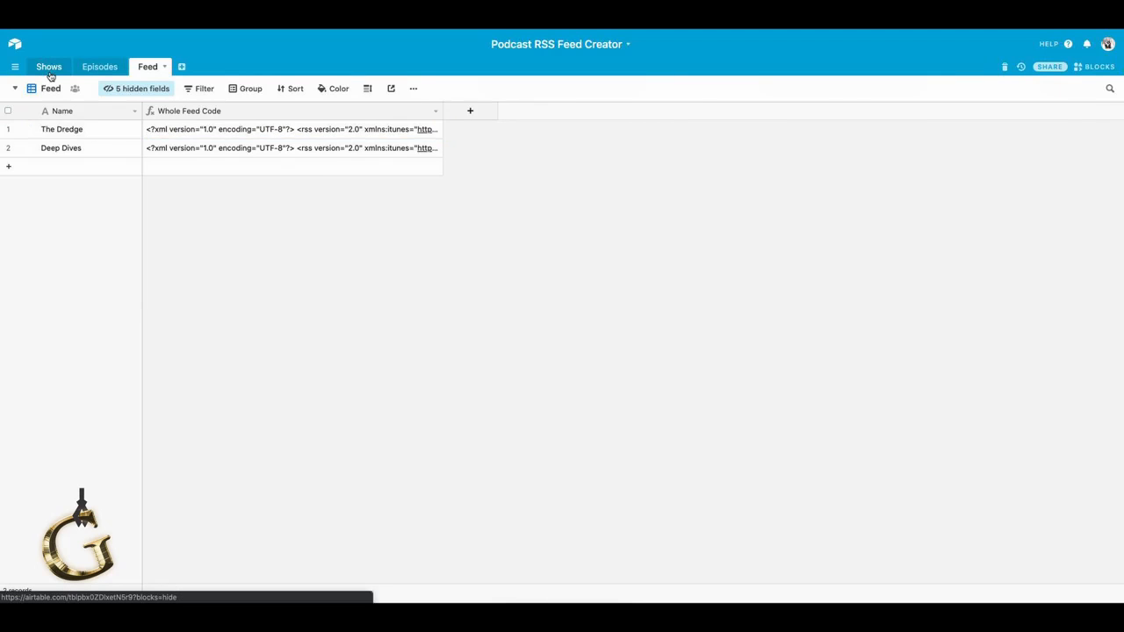
left_click(192, 173)
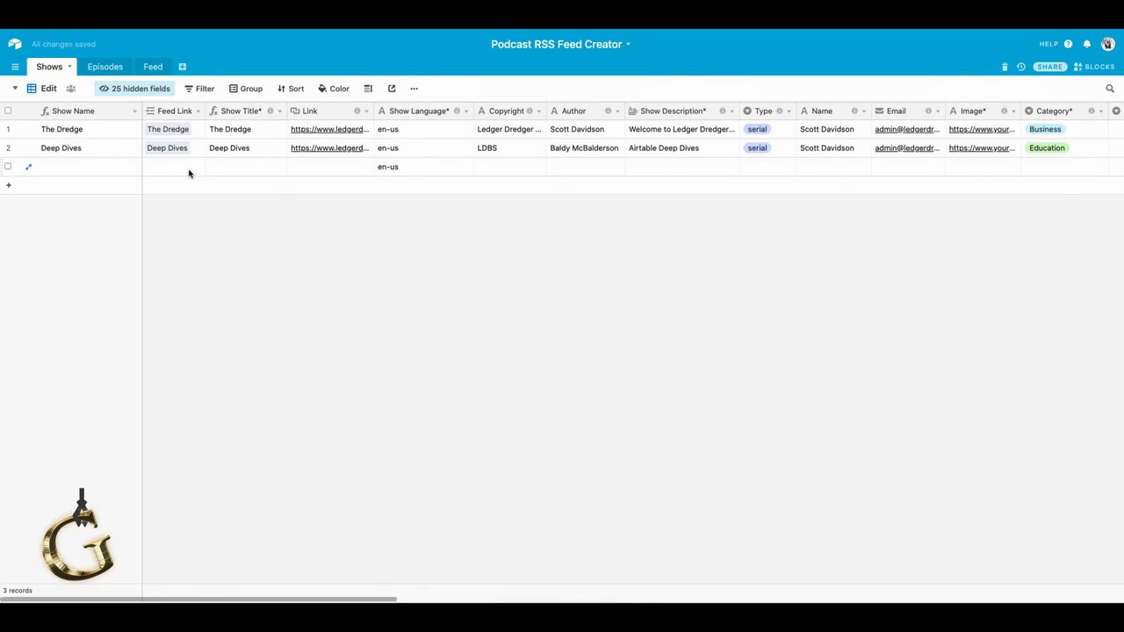
left_click(188, 173)
left_click(188, 172)
type("Blank")
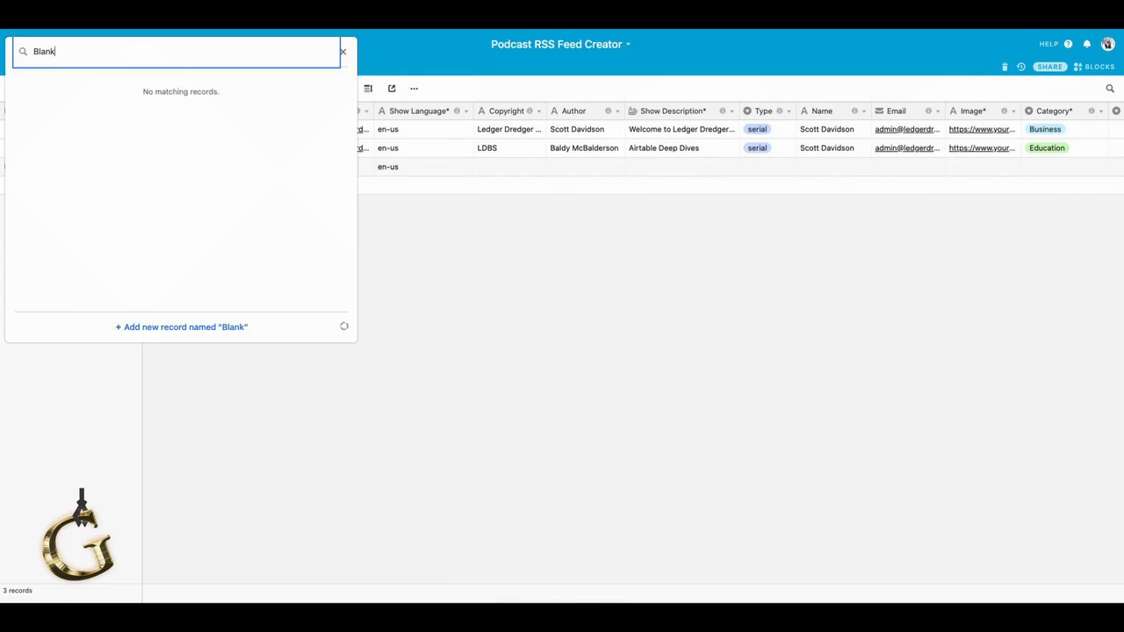
key("Return")
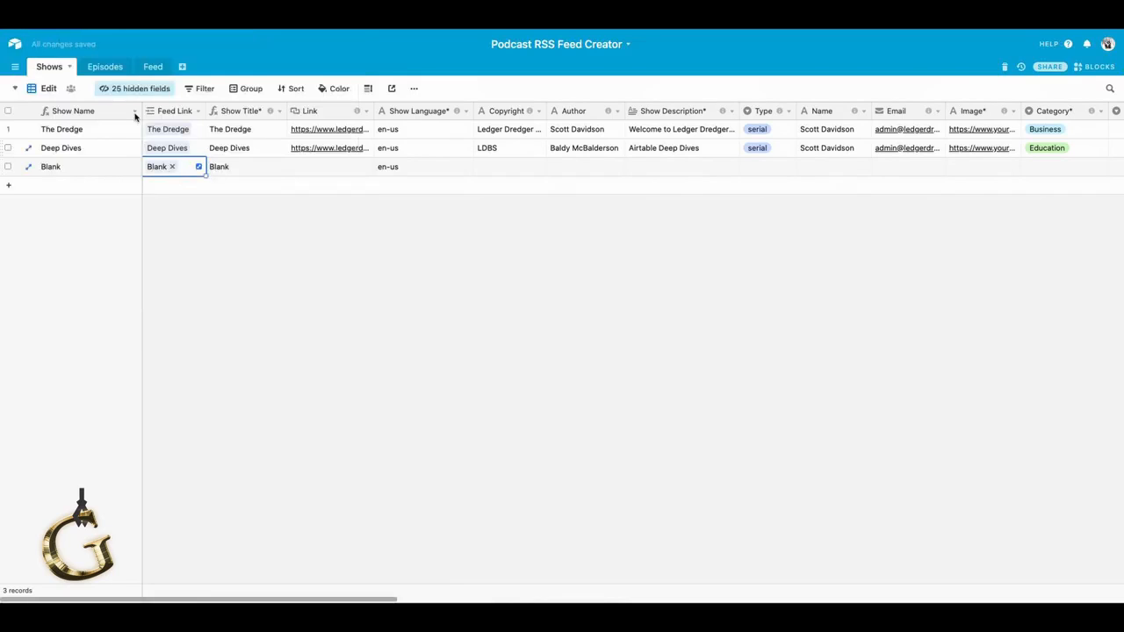
Step: Add an empty episode record in the Episodes table and set its Feed Link to Blank
left_click(120, 70)
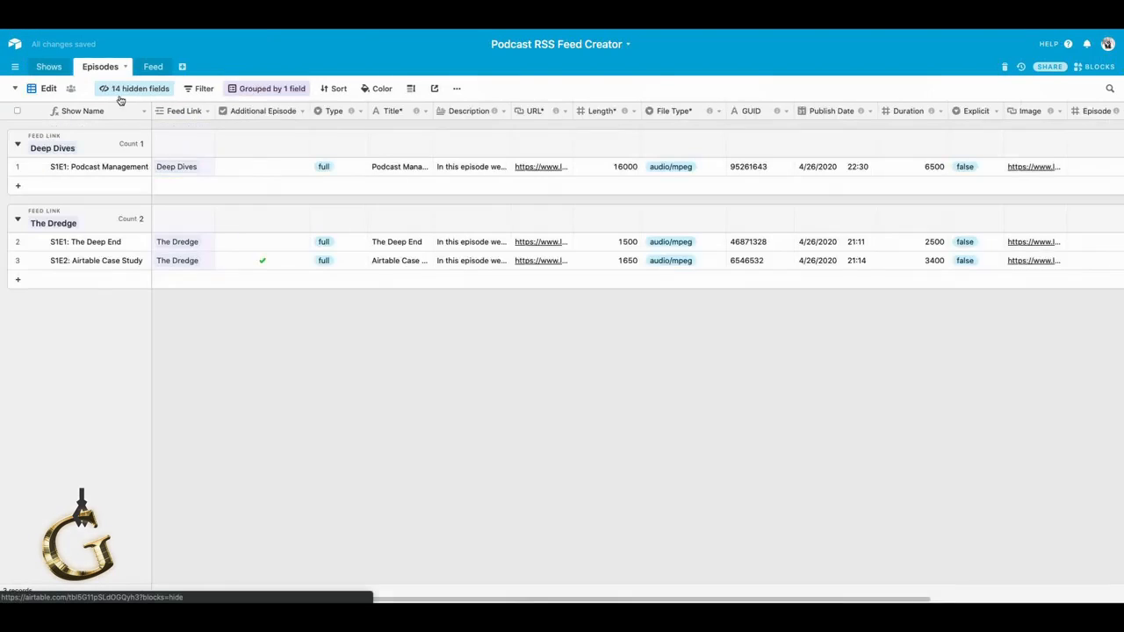
left_click(177, 191)
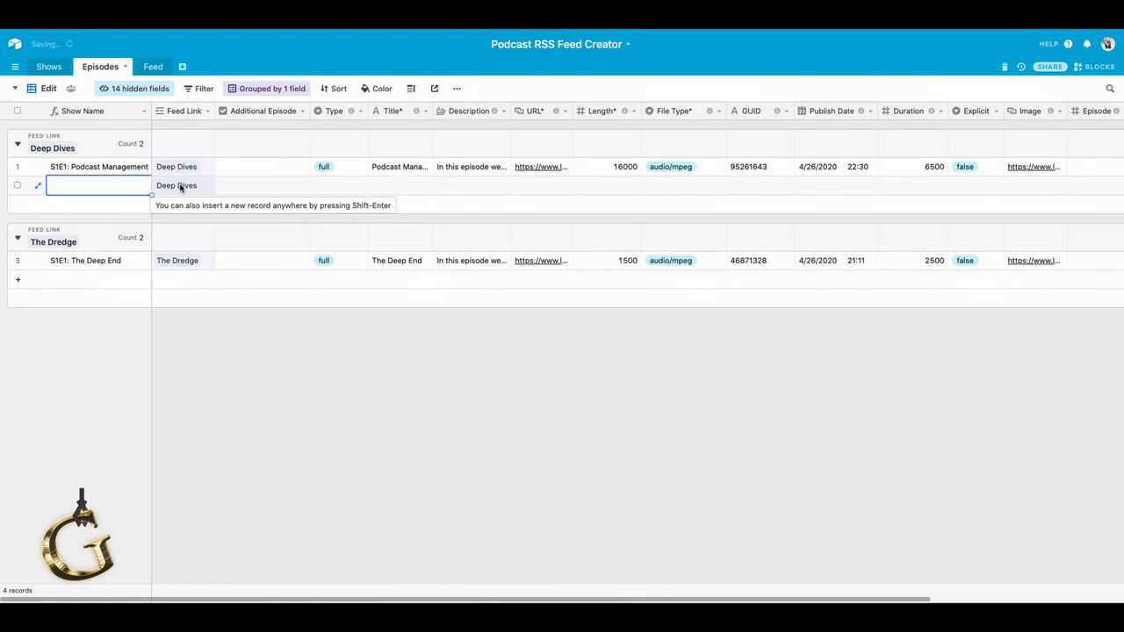
left_click(191, 185)
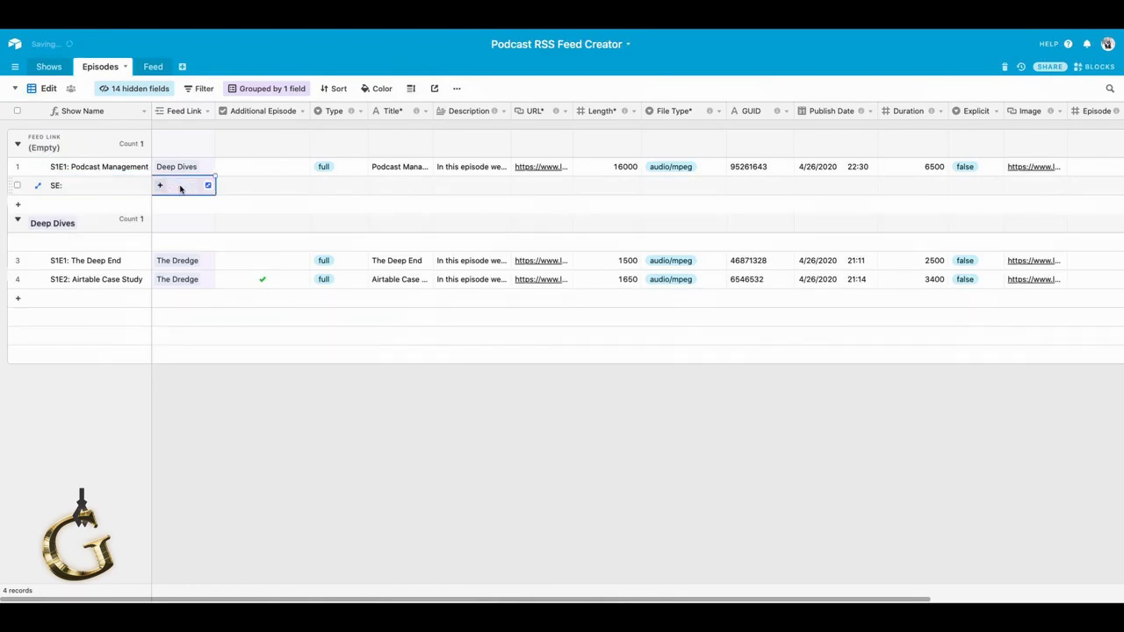
type("Blank")
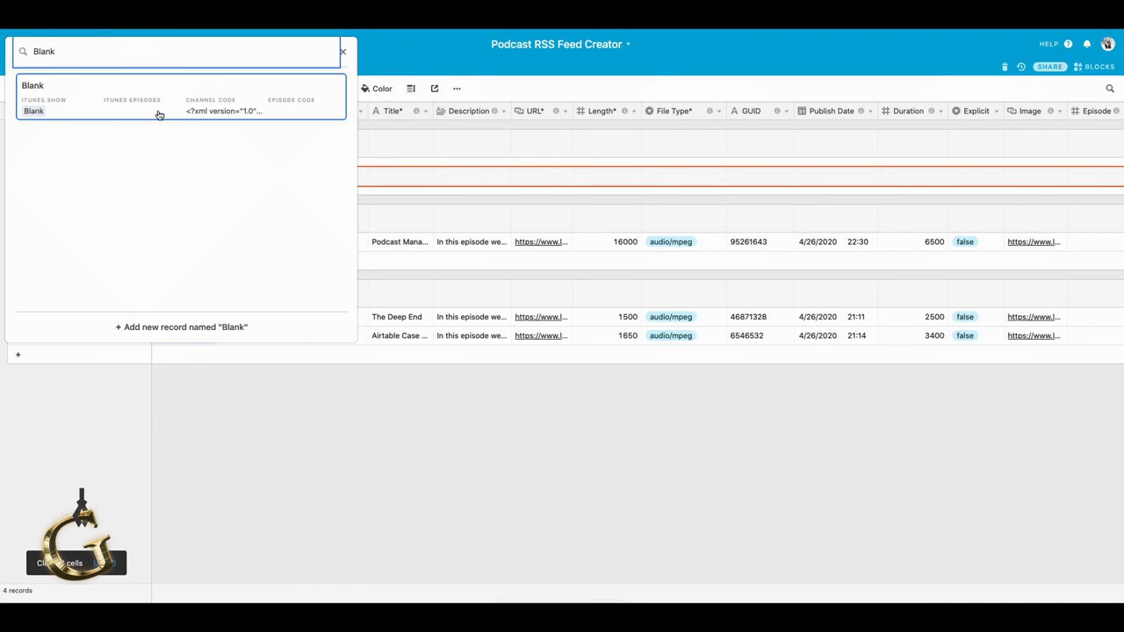
left_click(159, 115)
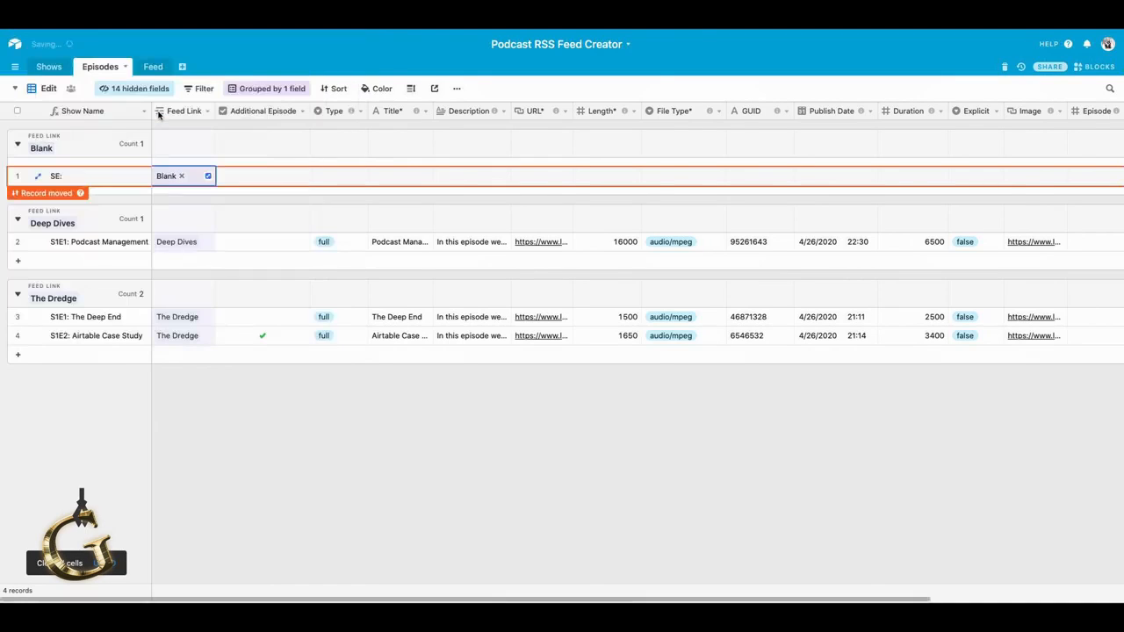
left_click(364, 407)
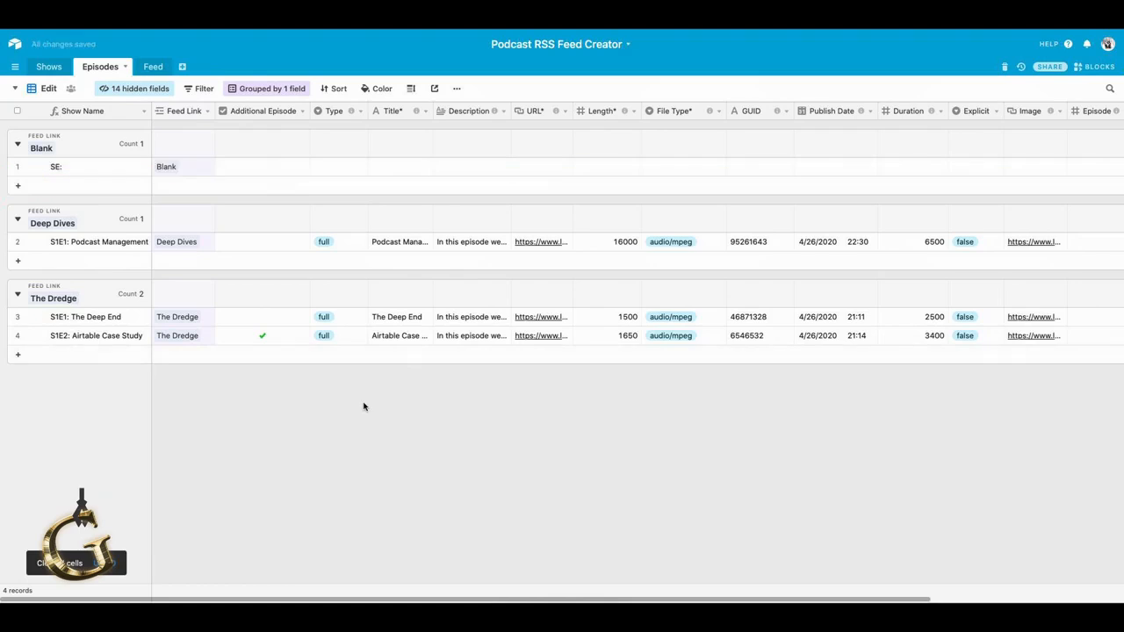
Step: Examine the Whole Feed Code generated for the Blank record in the Feed table, through to its closing tags
left_click(159, 70)
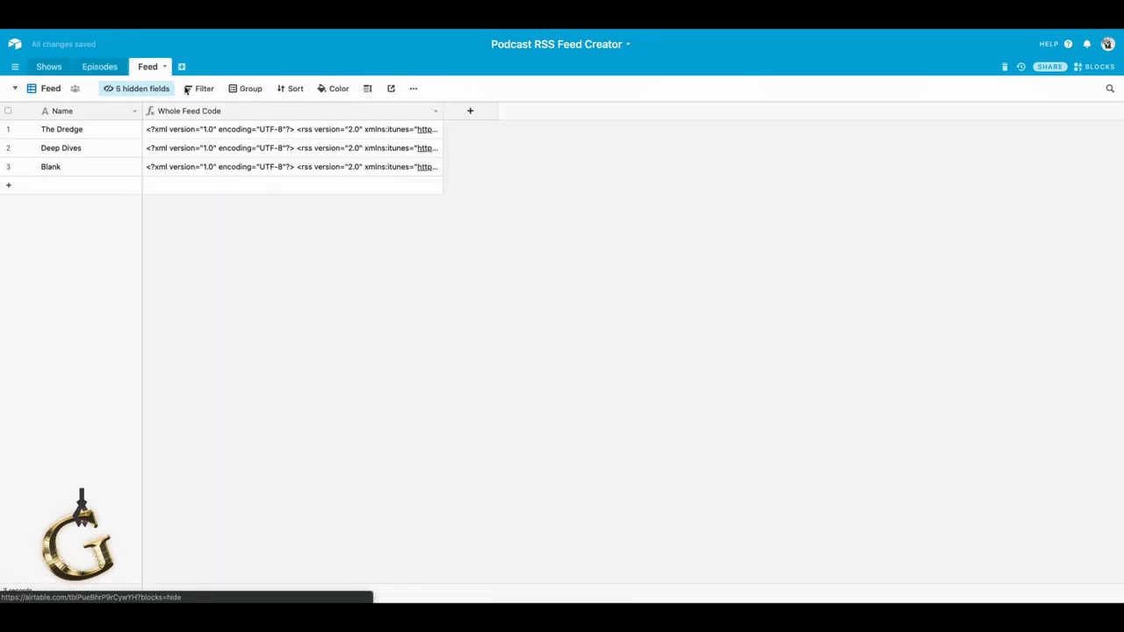
left_click(320, 169)
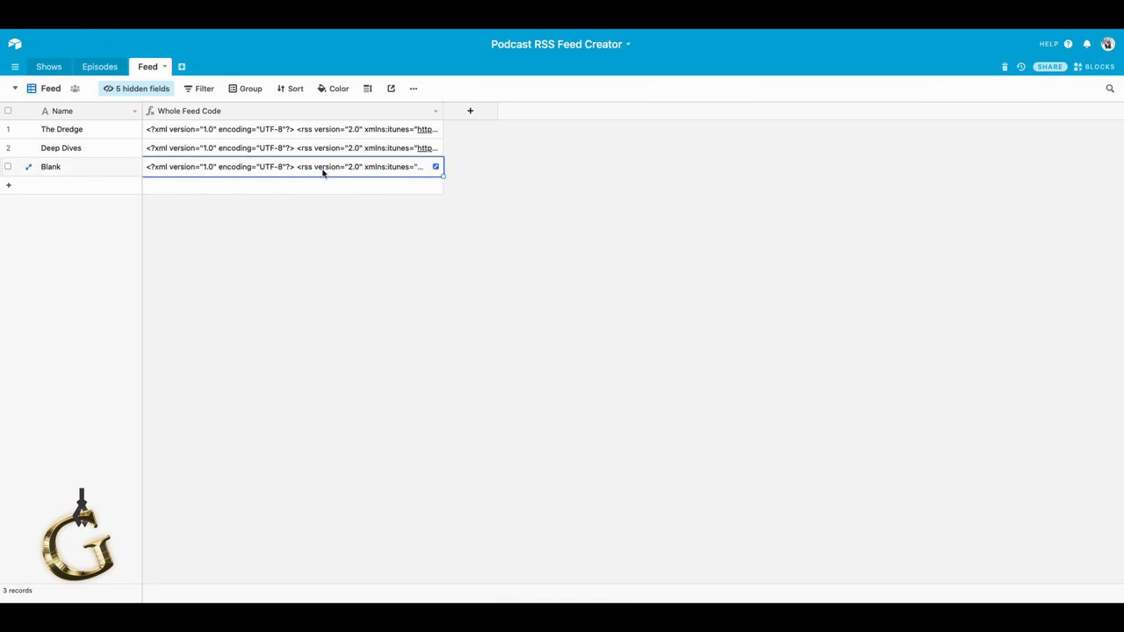
left_click(435, 169)
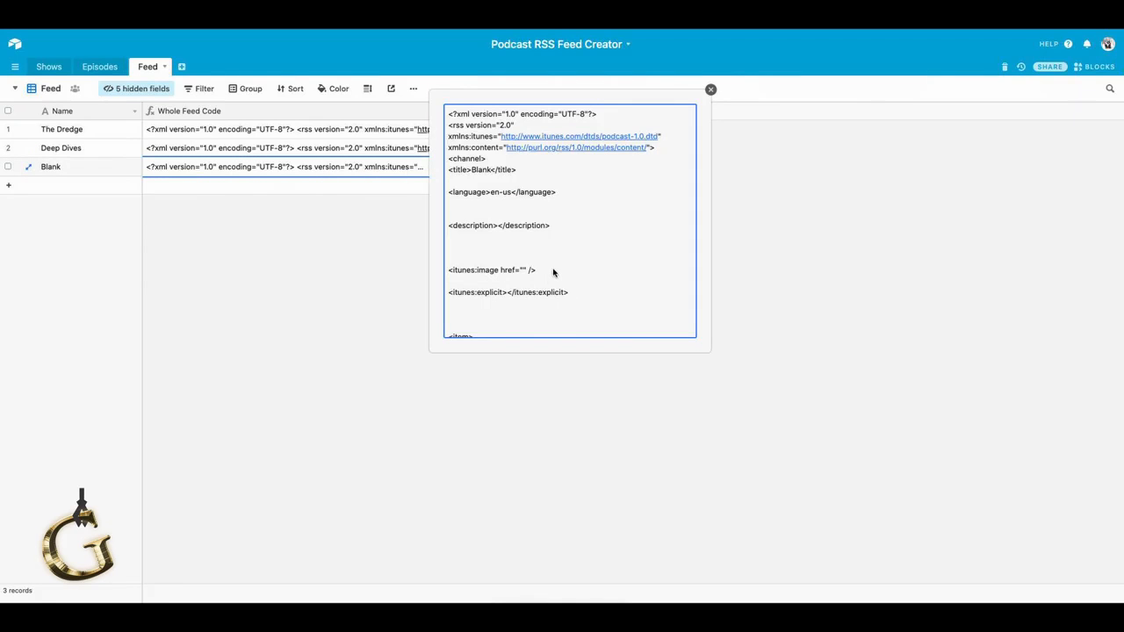
scroll(552, 271, "down", 5)
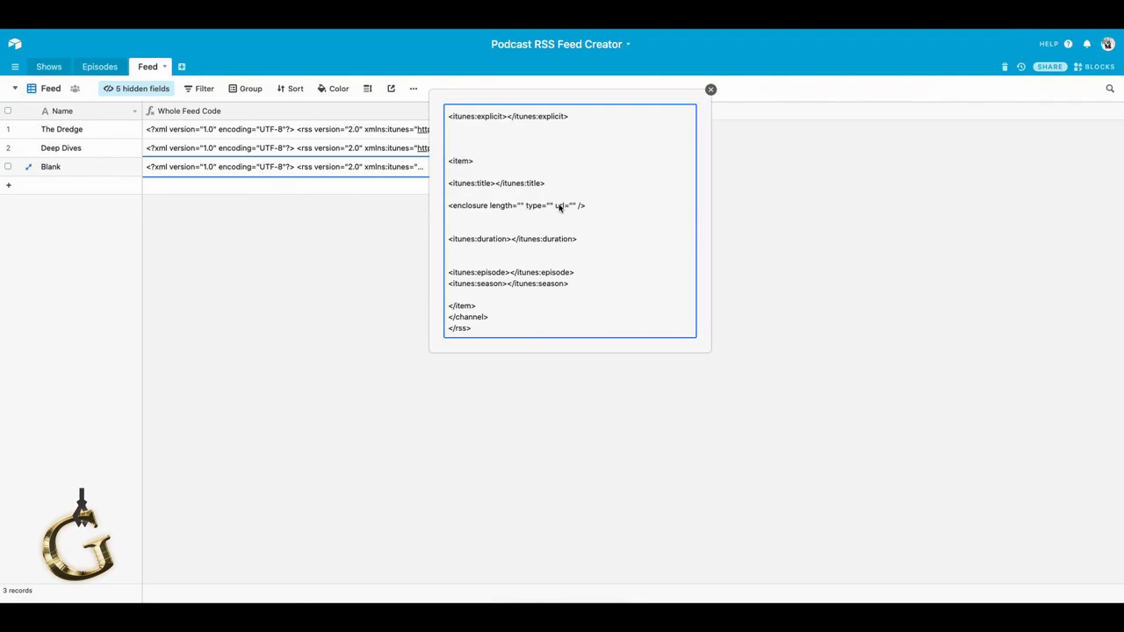
Step: Compare the channel tags with the empty item section in Blank's expanded Whole Feed Code
scroll(570, 209, "up", 5)
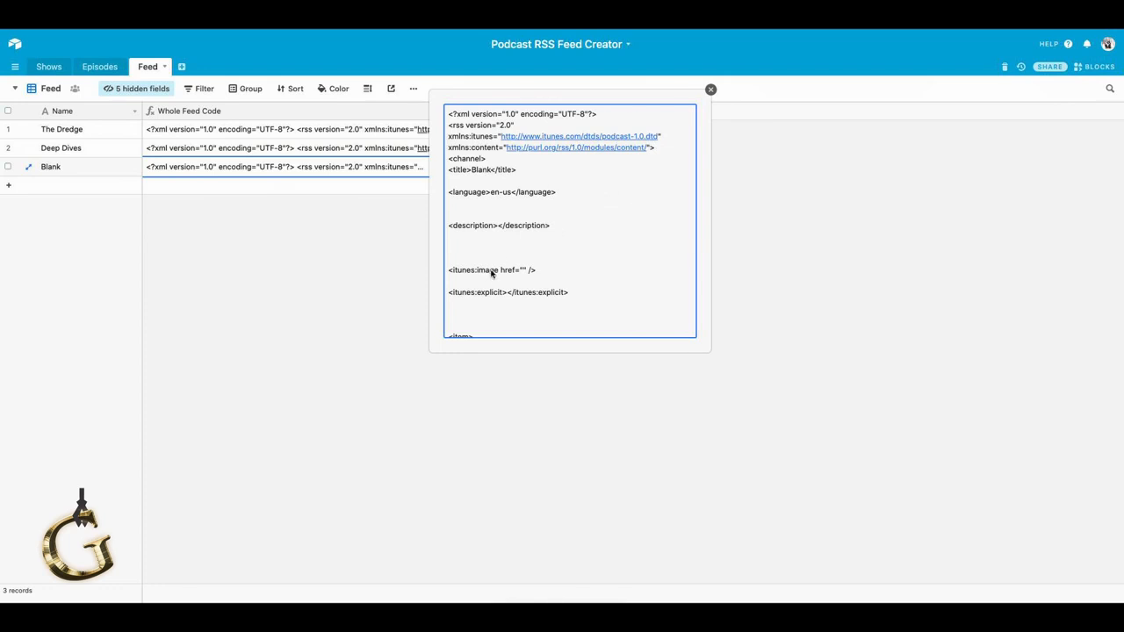
scroll(491, 273, "down", 5)
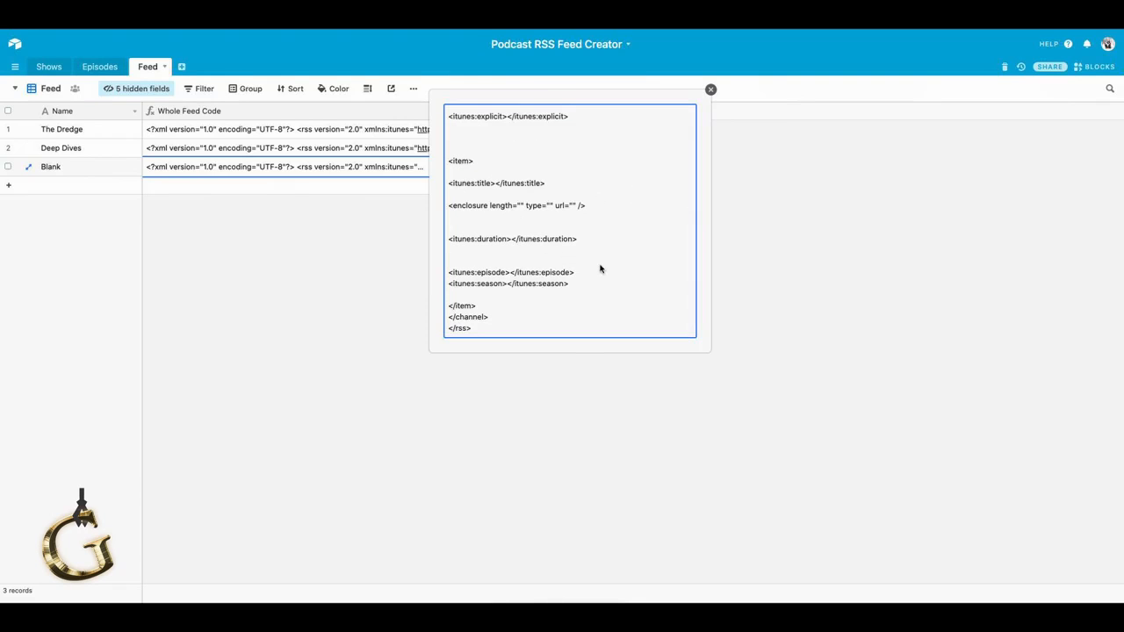
scroll(600, 269, "up", 8)
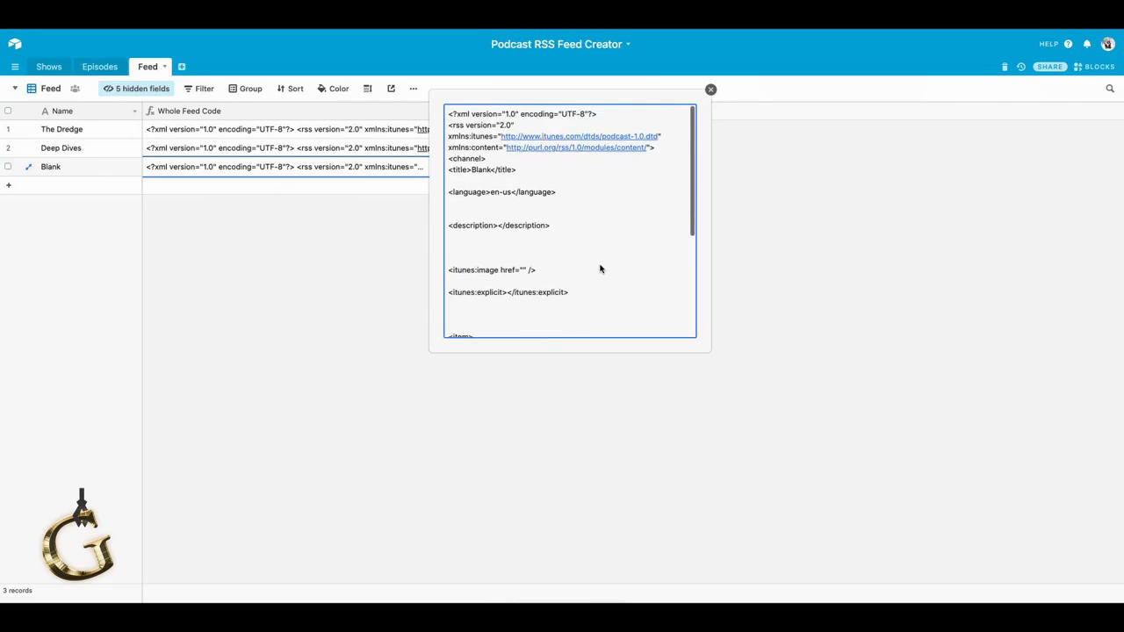
scroll(490, 228, "down", 1)
scroll(525, 277, "down", 5)
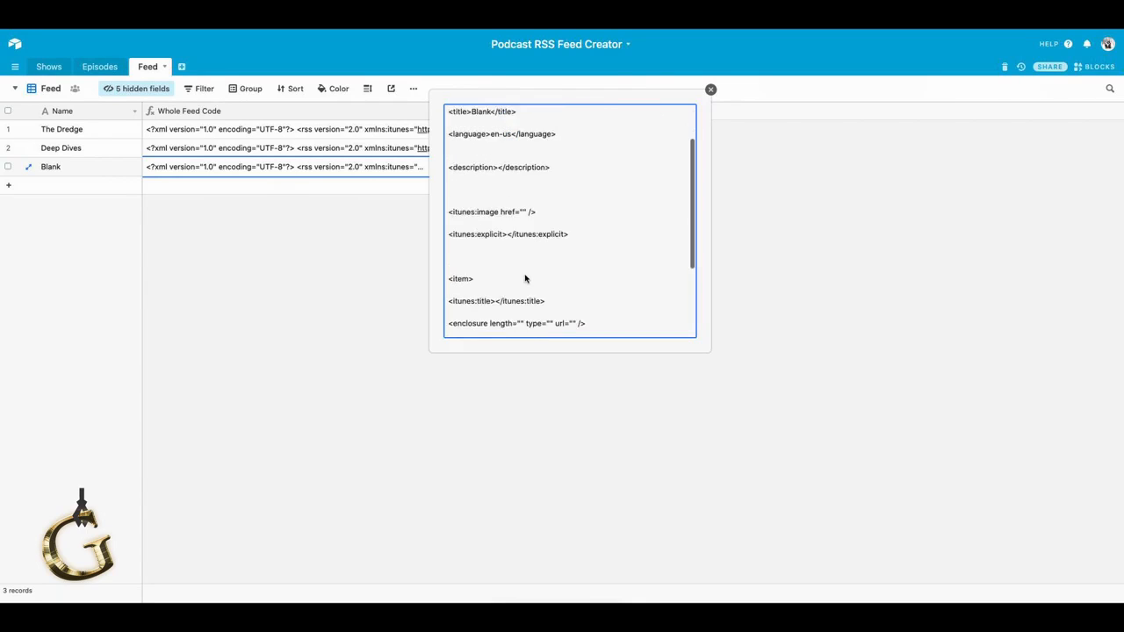
scroll(568, 237, "down", 8)
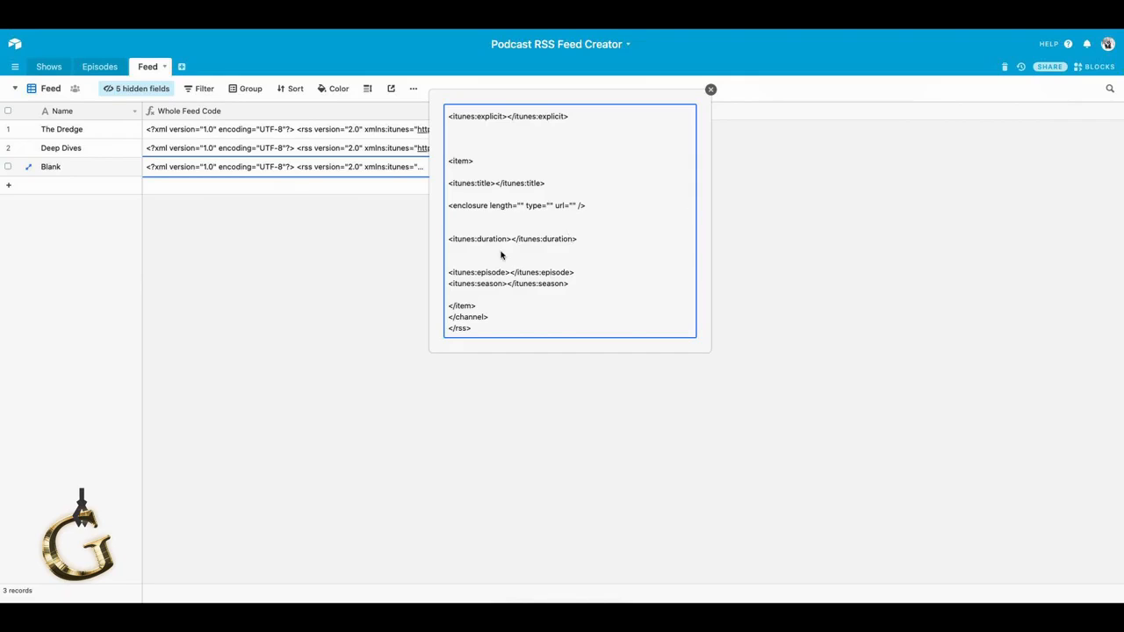
scroll(544, 258, "up", 10)
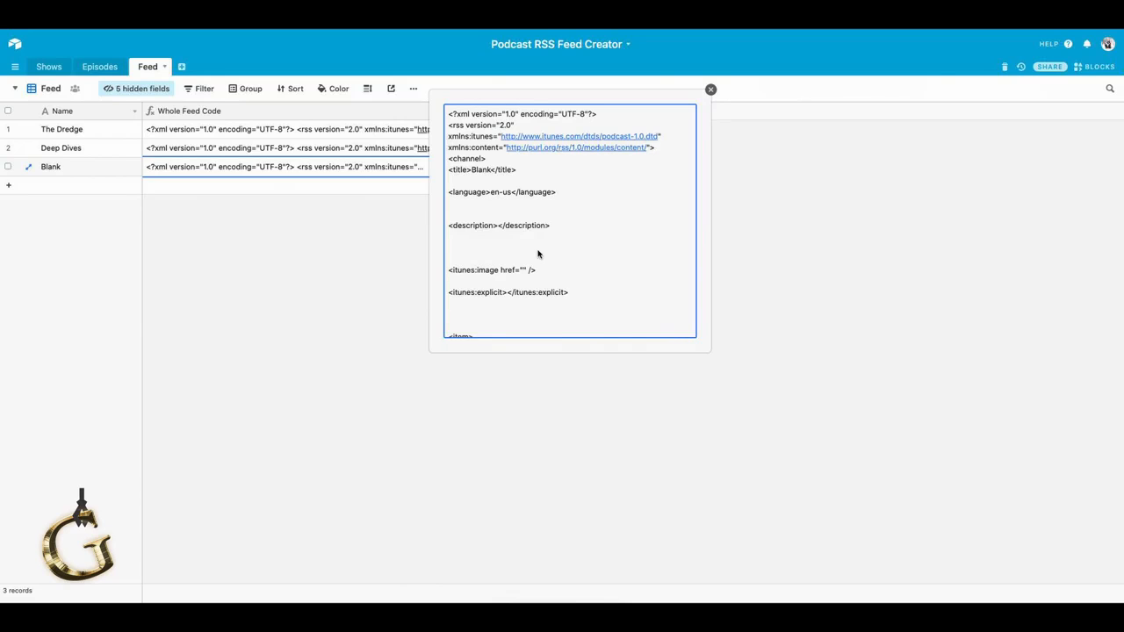
scroll(587, 239, "down", 2)
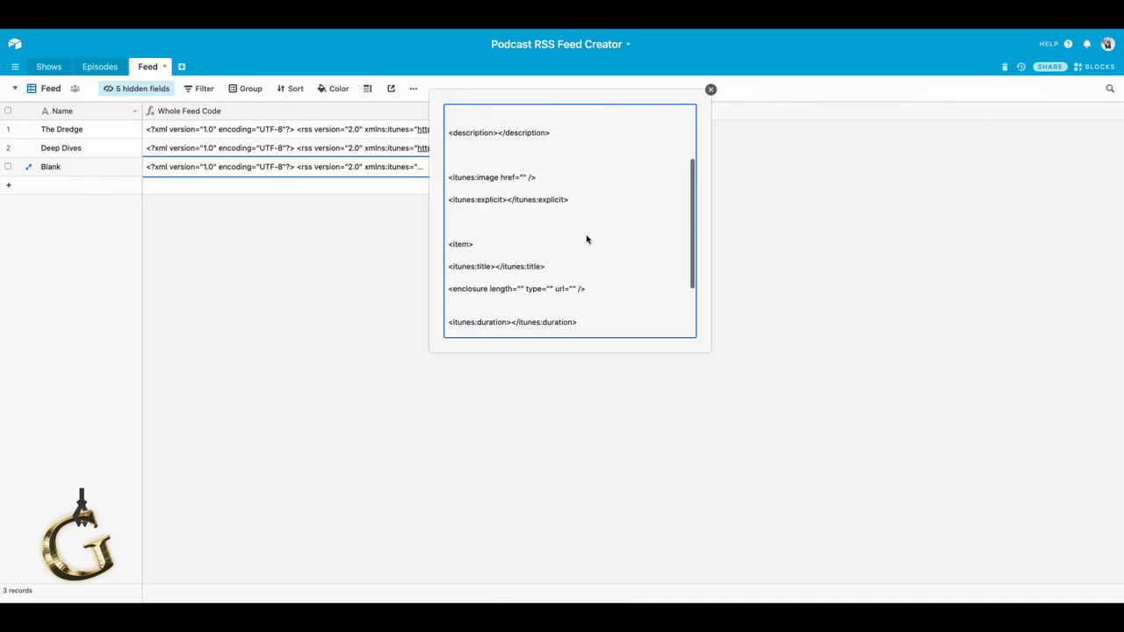
scroll(587, 239, "down", 2)
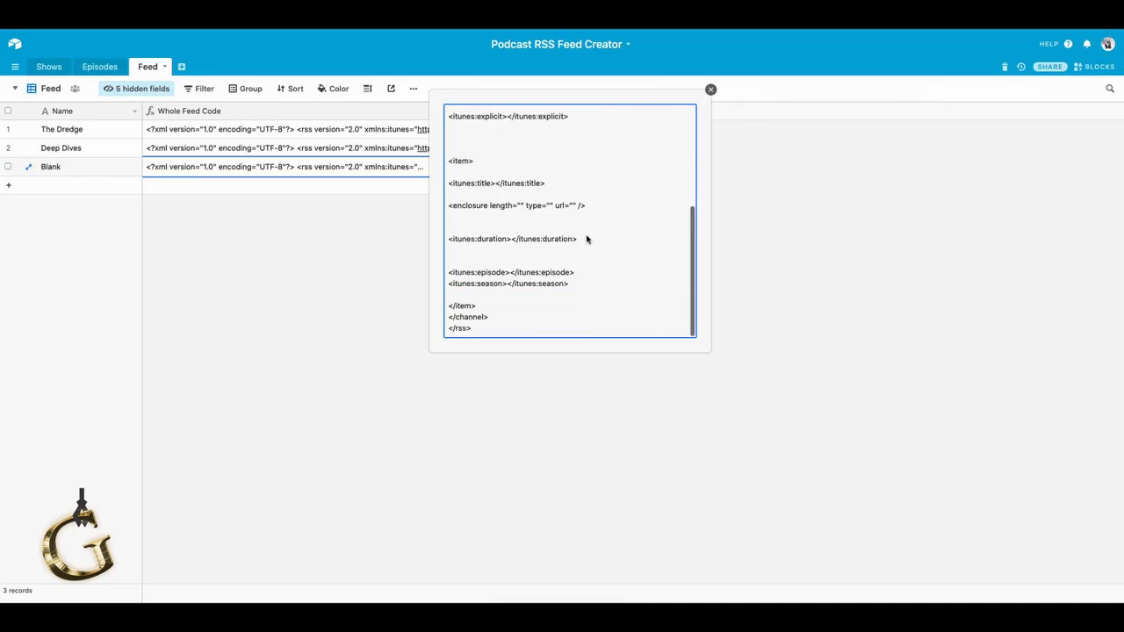
Step: Select the full RSS code in Blank's expanded cell, close the cell, and copy its Whole Feed Code
left_click(483, 196)
key("super+a")
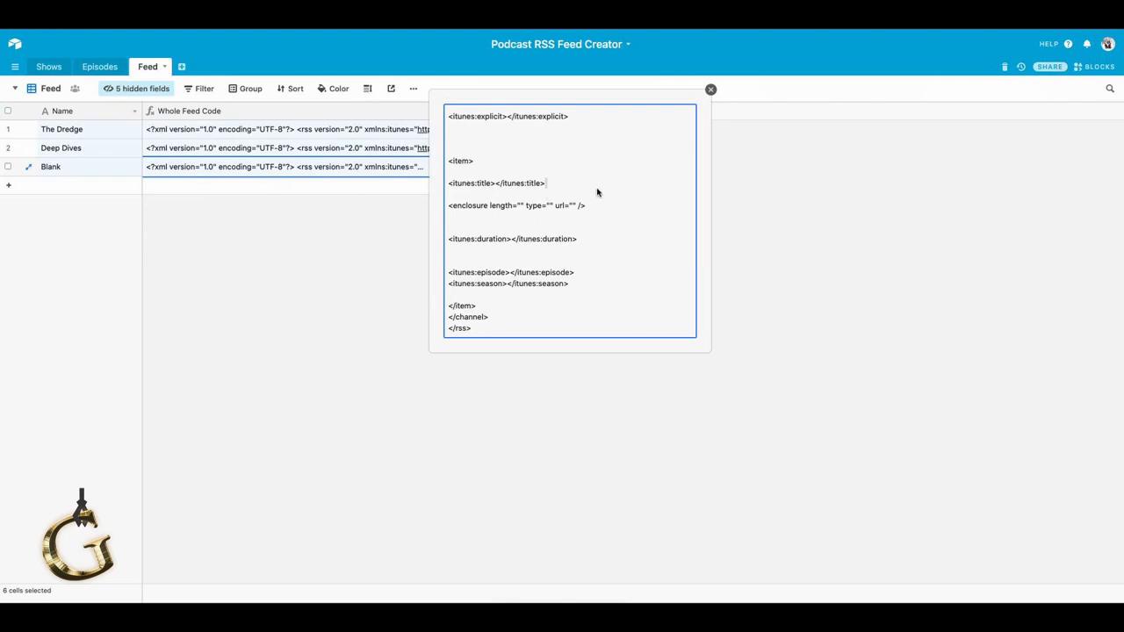
left_click(548, 186)
left_click_drag(503, 195, 502, 223)
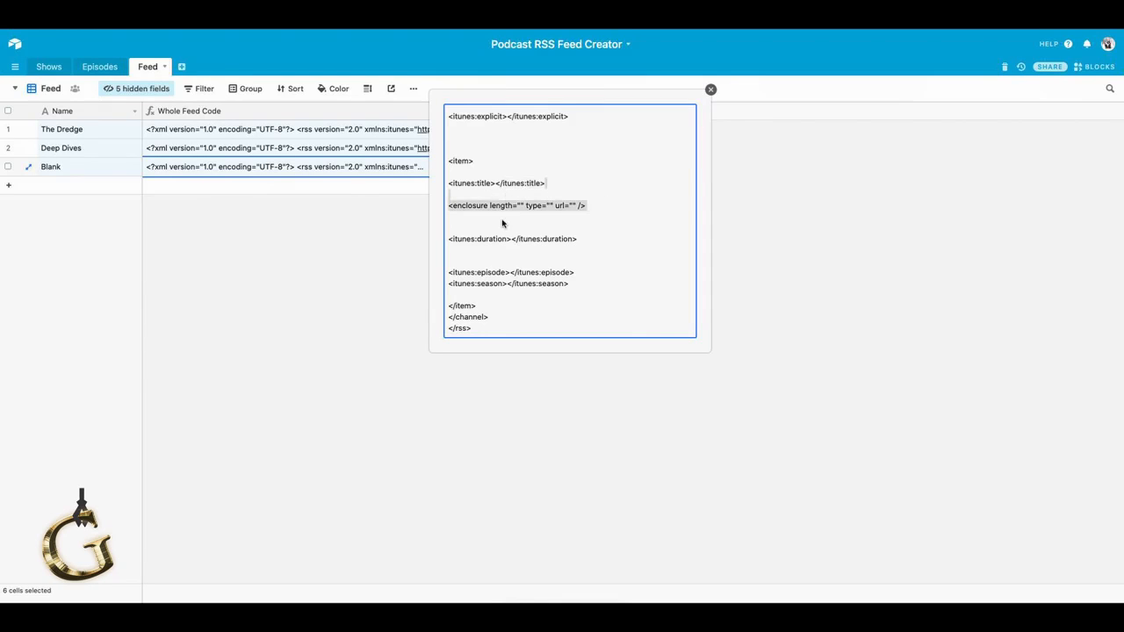
left_click(502, 223)
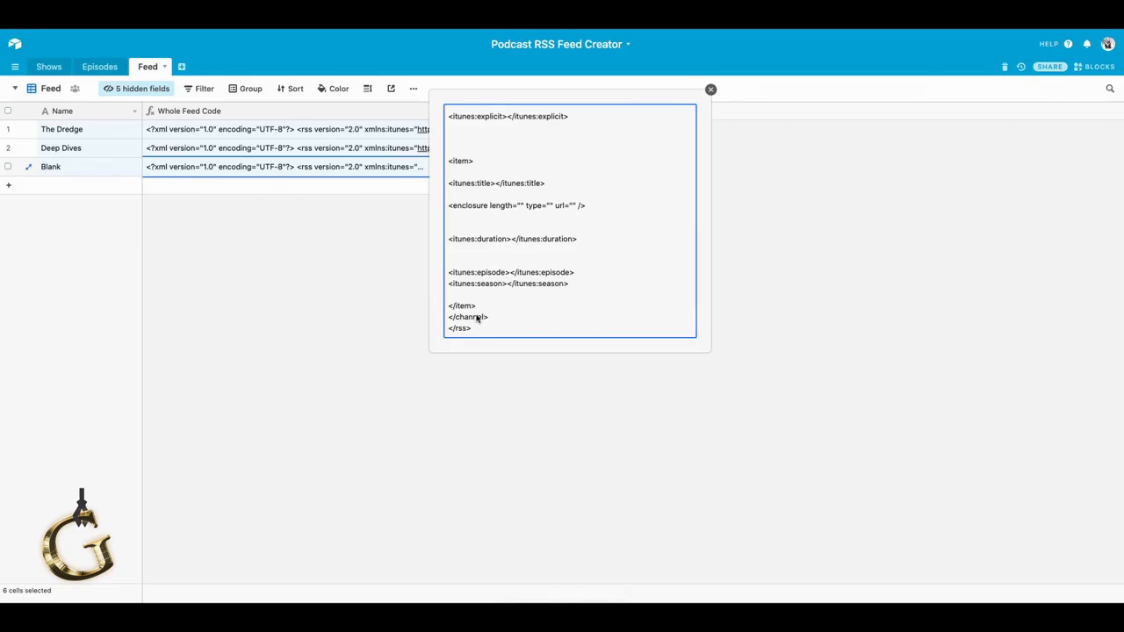
left_click_drag(473, 330, 449, 120)
scroll(524, 238, "up", 5)
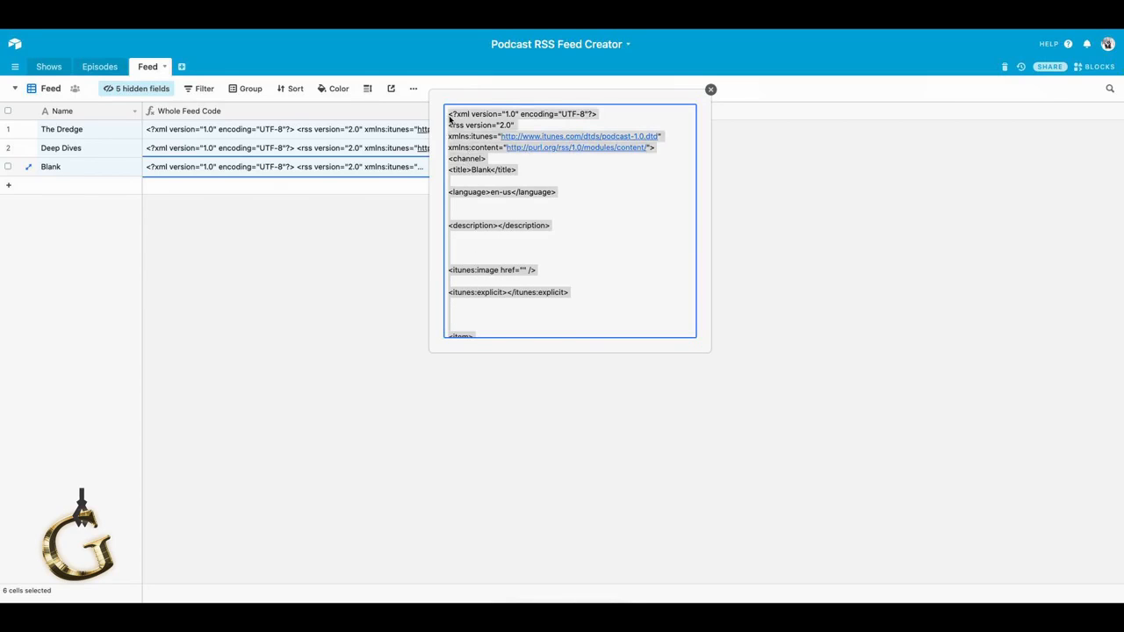
left_click(404, 265)
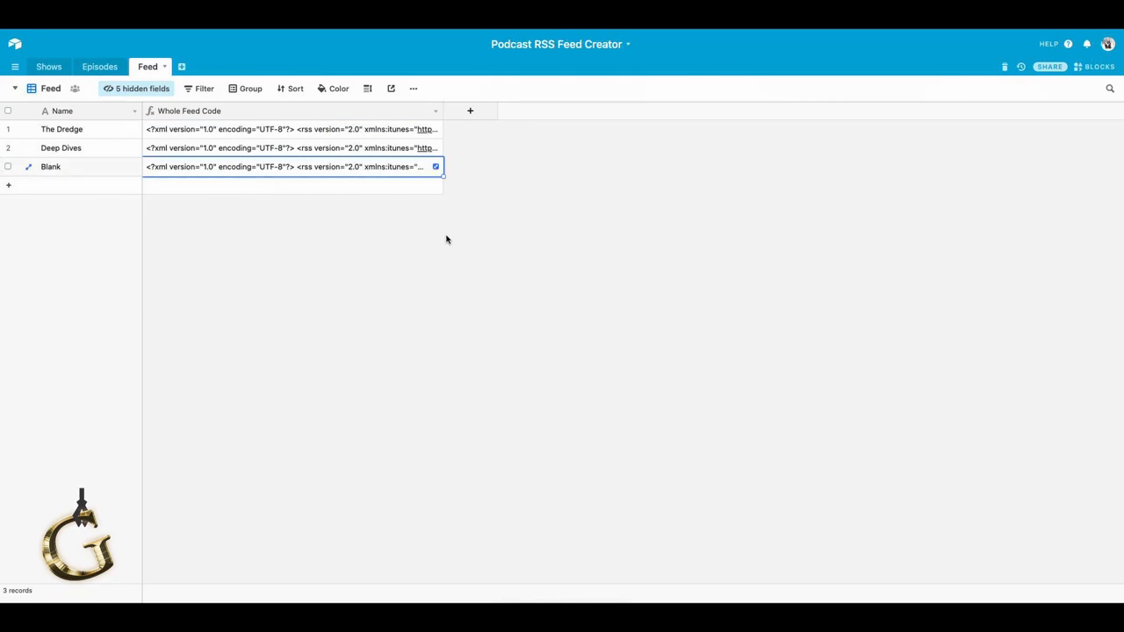
key("ctrl+c")
left_click(246, 231)
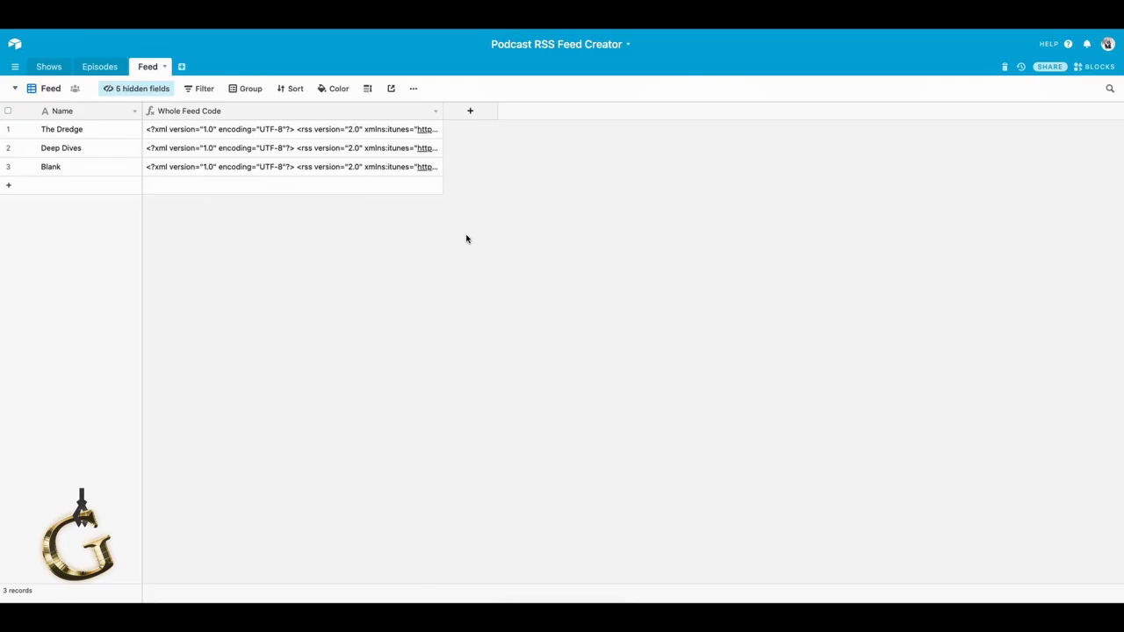
left_click(96, 68)
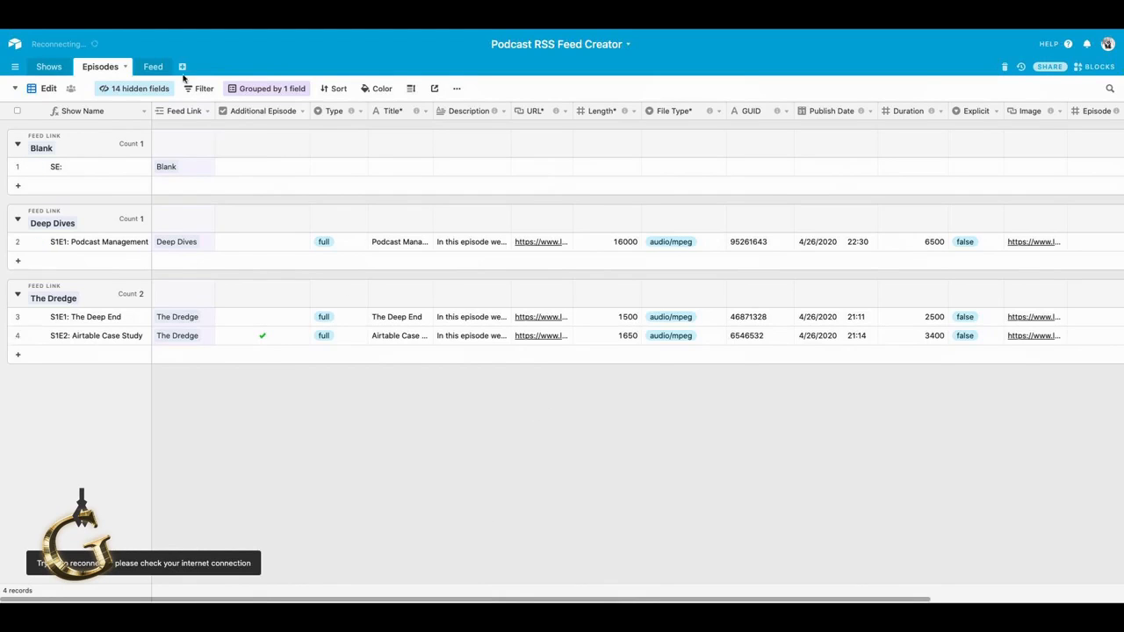
left_click(155, 68)
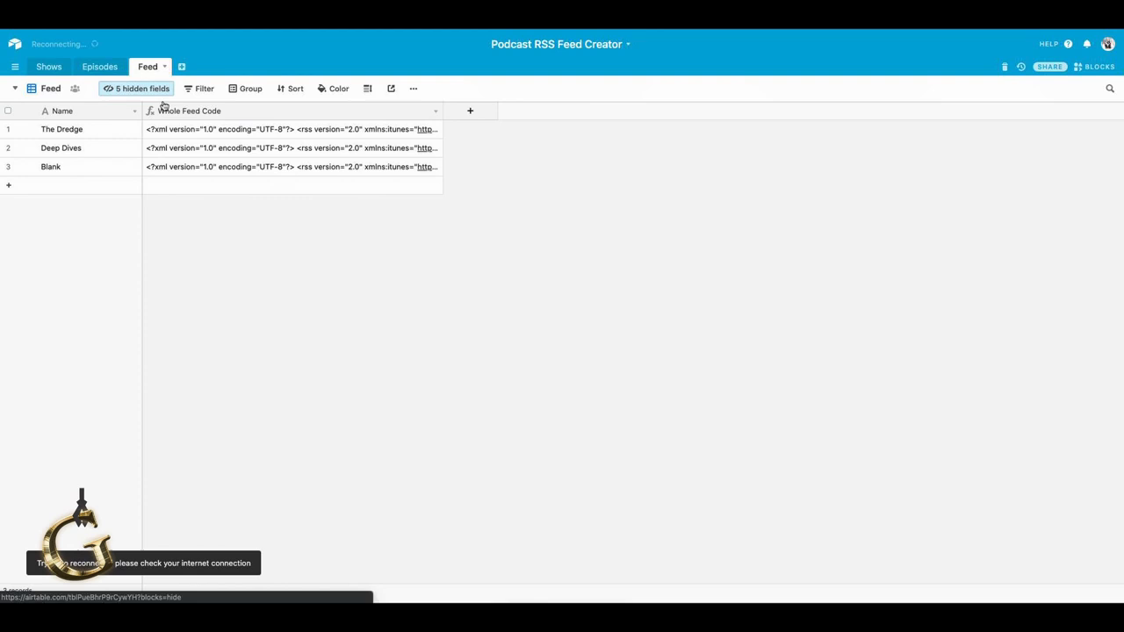
left_click(46, 88)
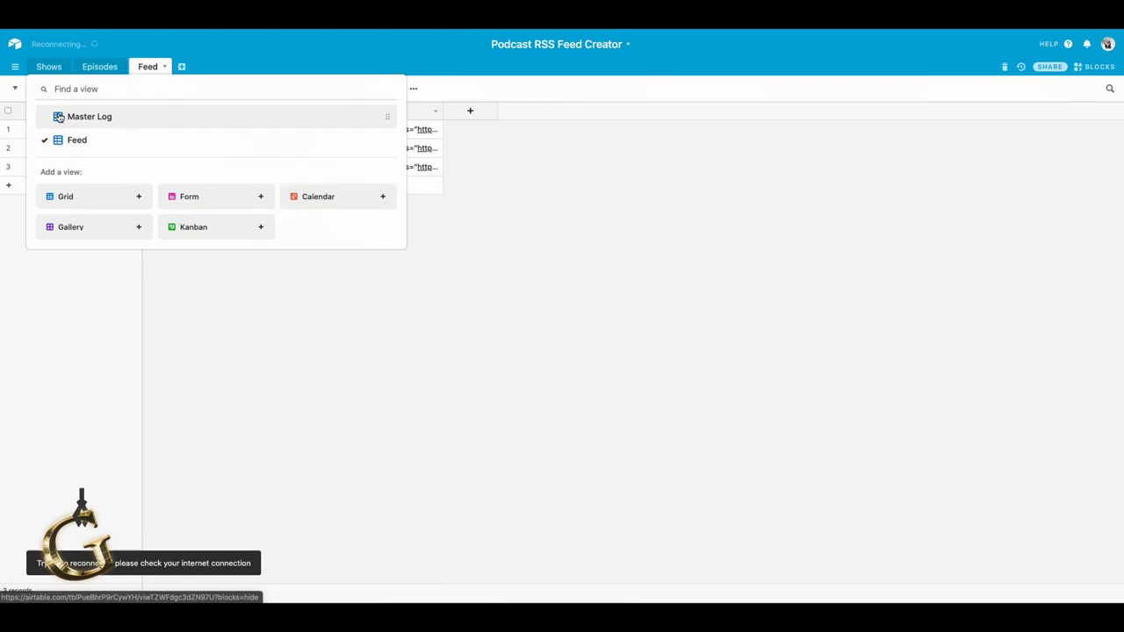
left_click(64, 116)
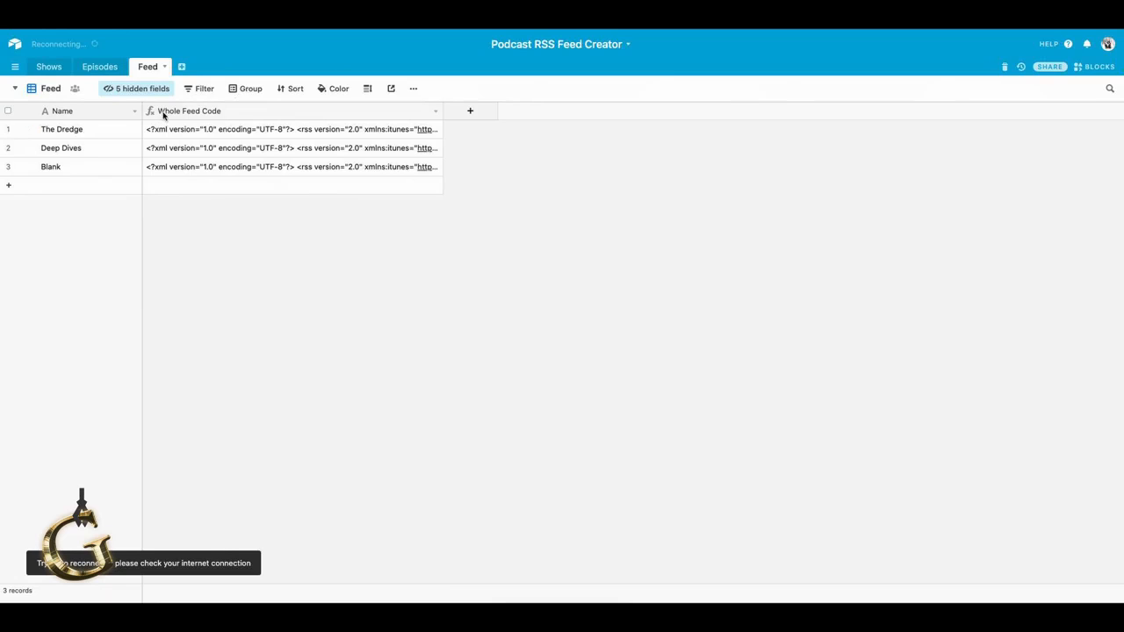
left_click(222, 131)
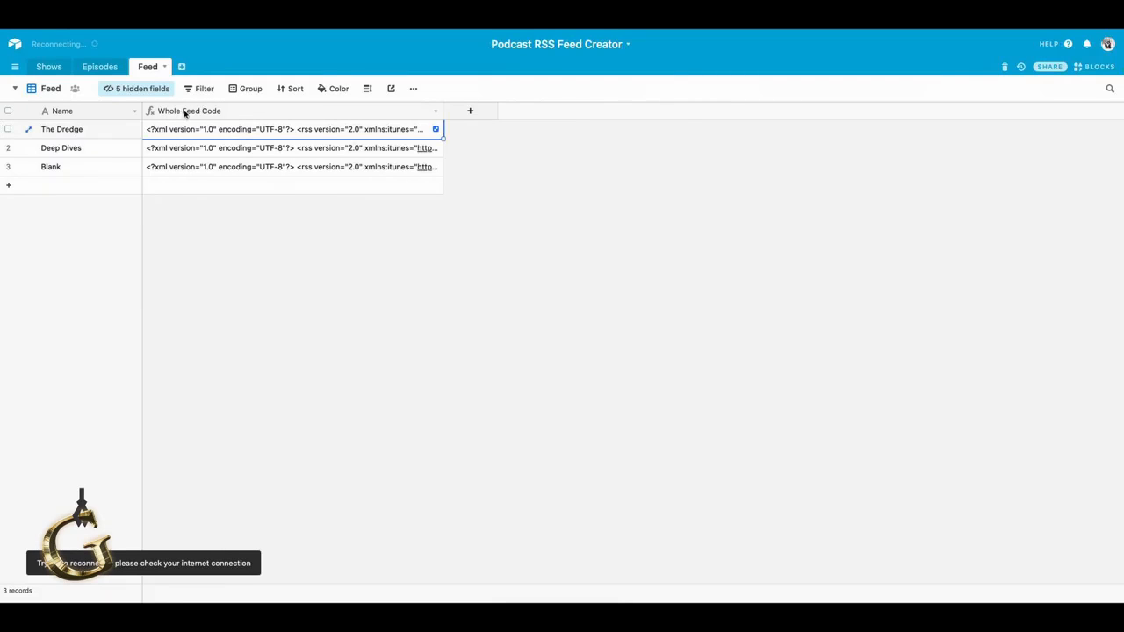
Step: Show the hidden Channel Code and Episode Code fields in the Feed view
left_click(136, 89)
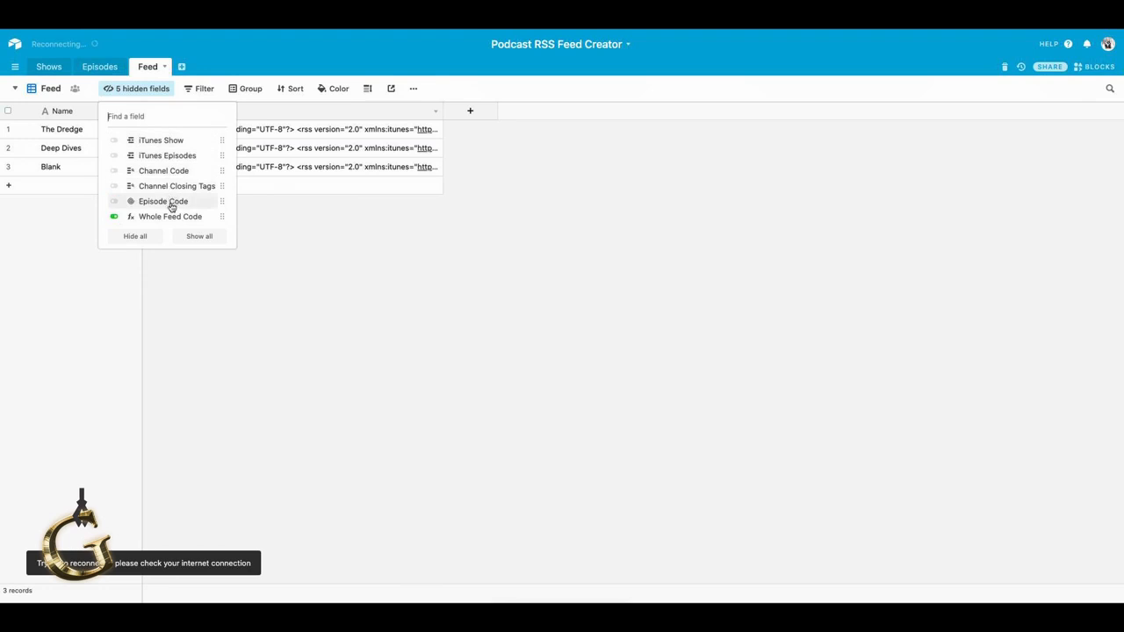
left_click(165, 171)
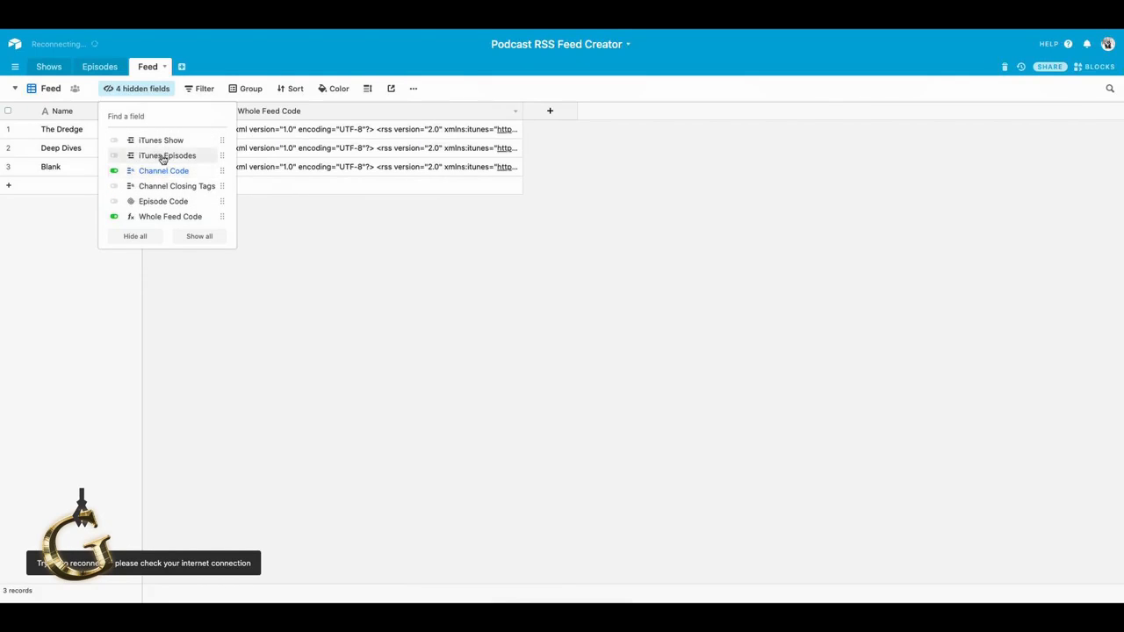
left_click(166, 202)
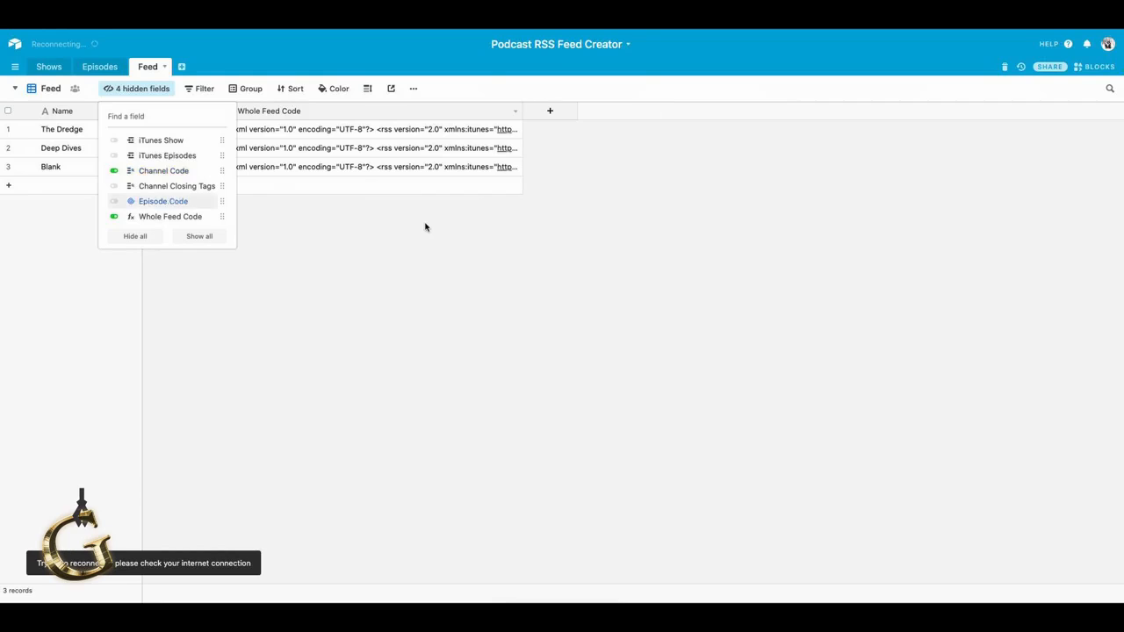
left_click(426, 227)
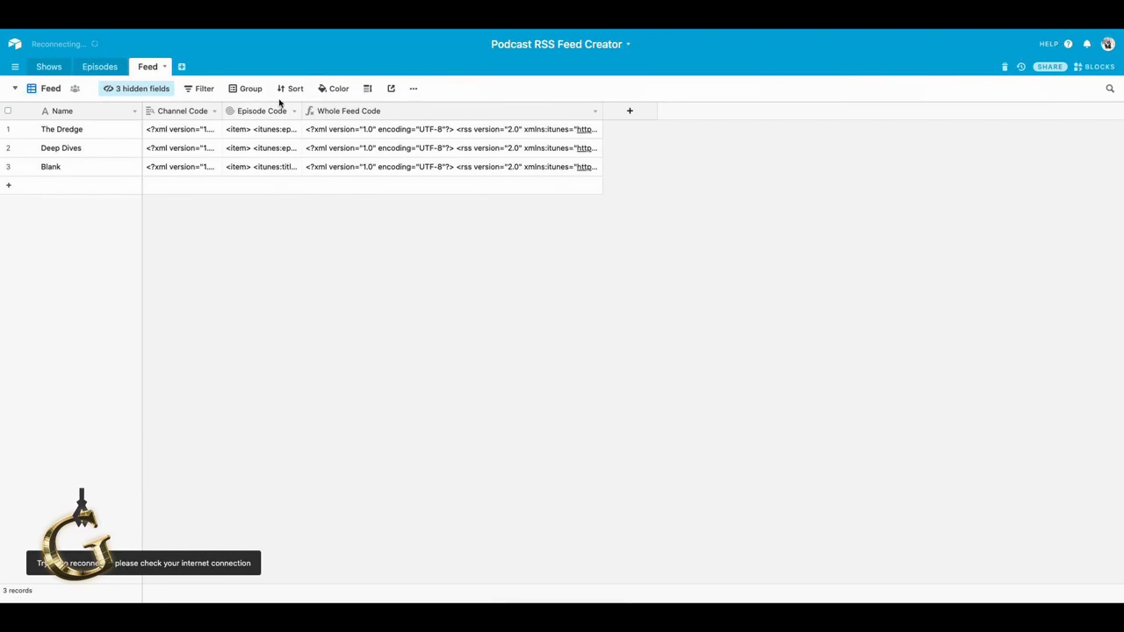
left_click(250, 131)
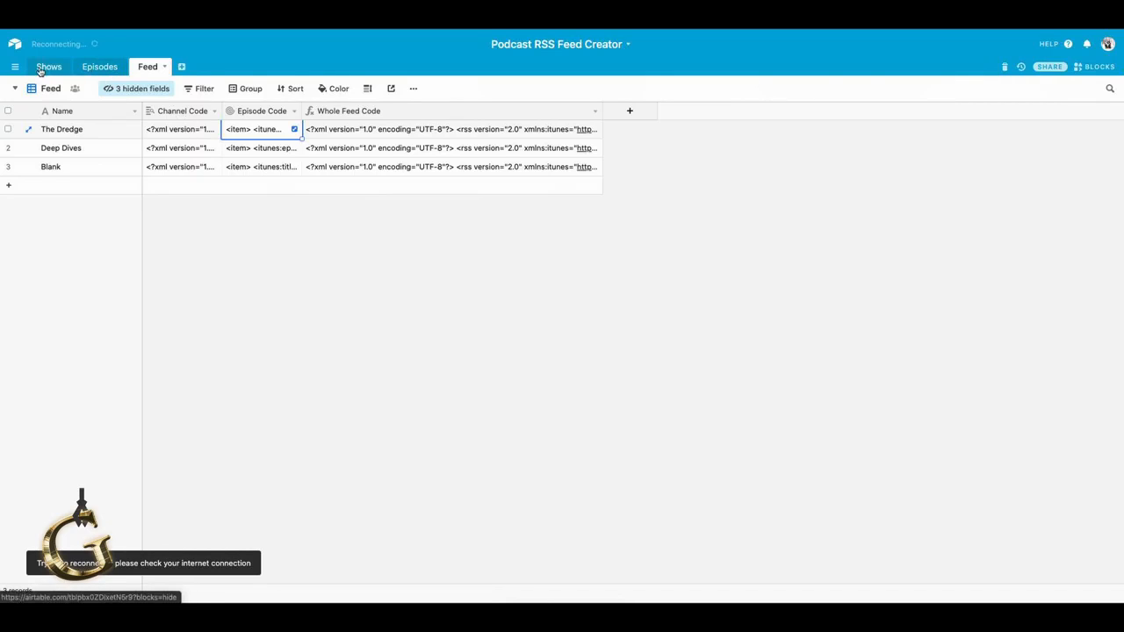
Step: Show the Channel Closing Tags field and place it between Episode Code and Whole Feed Code
left_click(140, 89)
left_click(150, 187)
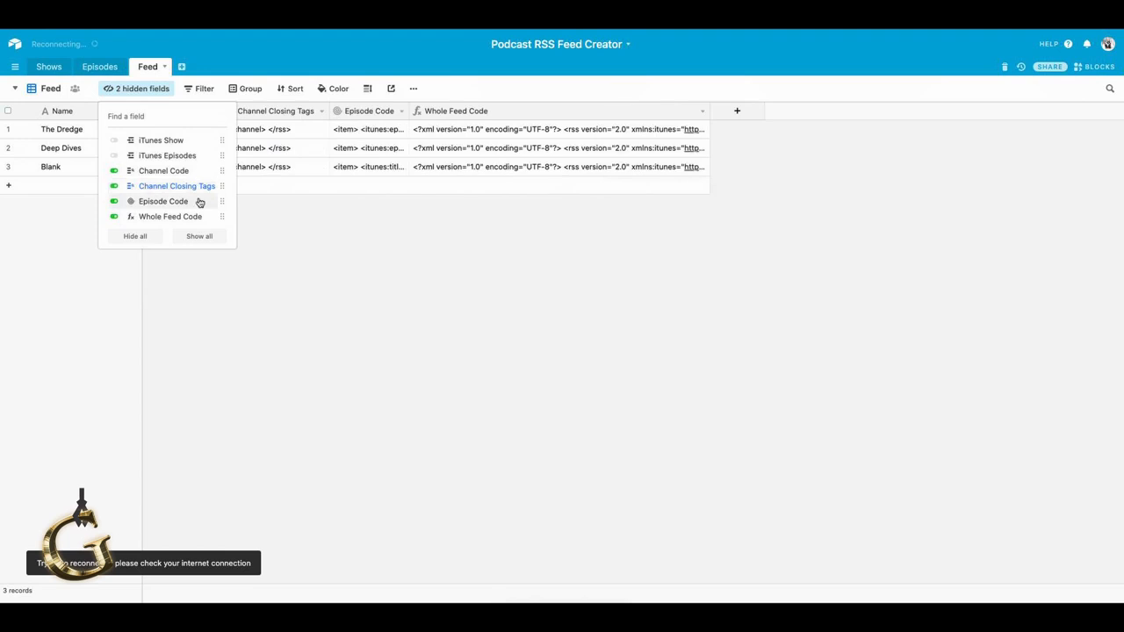
left_click(348, 269)
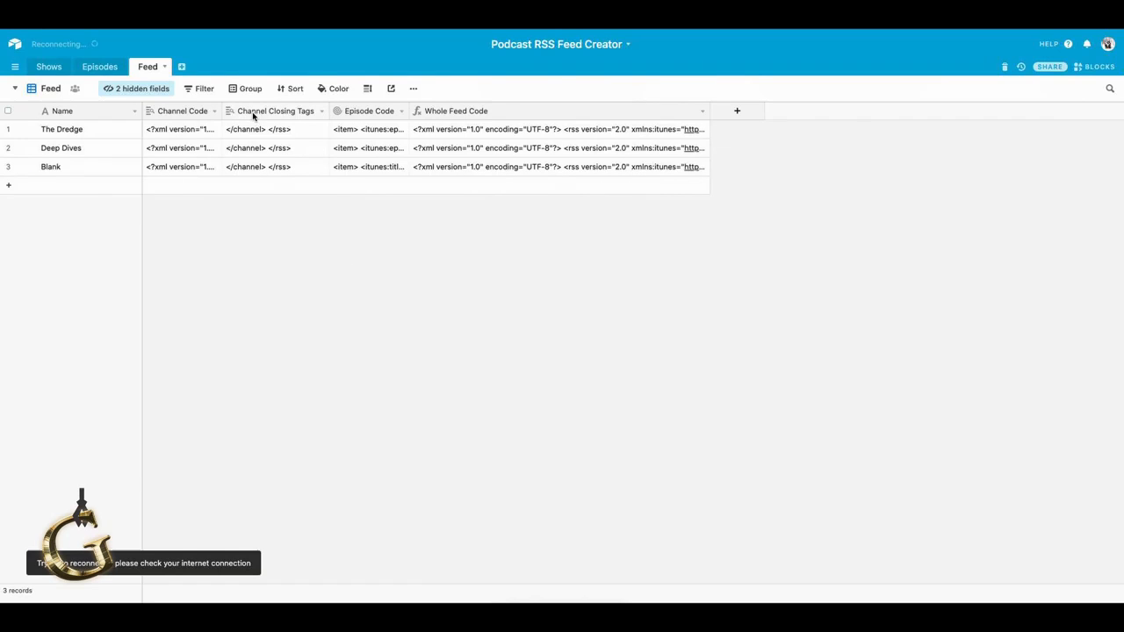
left_click_drag(259, 114, 404, 110)
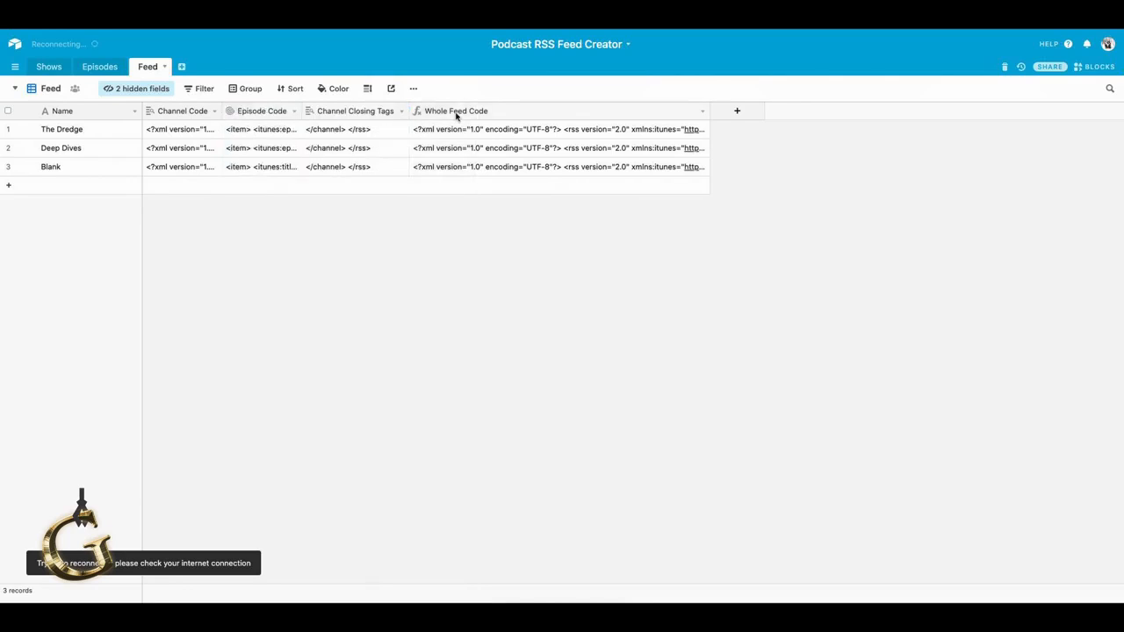
Step: Examine The Dredge's Episode Code across its two episode items, and close the expanded cell
left_click(270, 130)
left_click(294, 129)
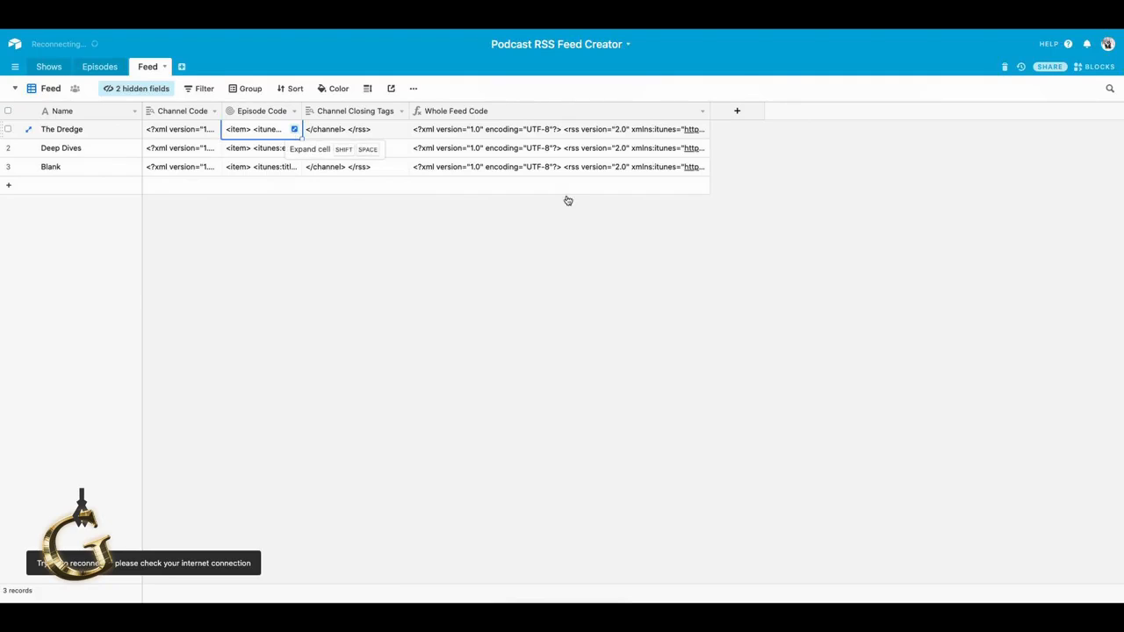
scroll(477, 193, "down", 5)
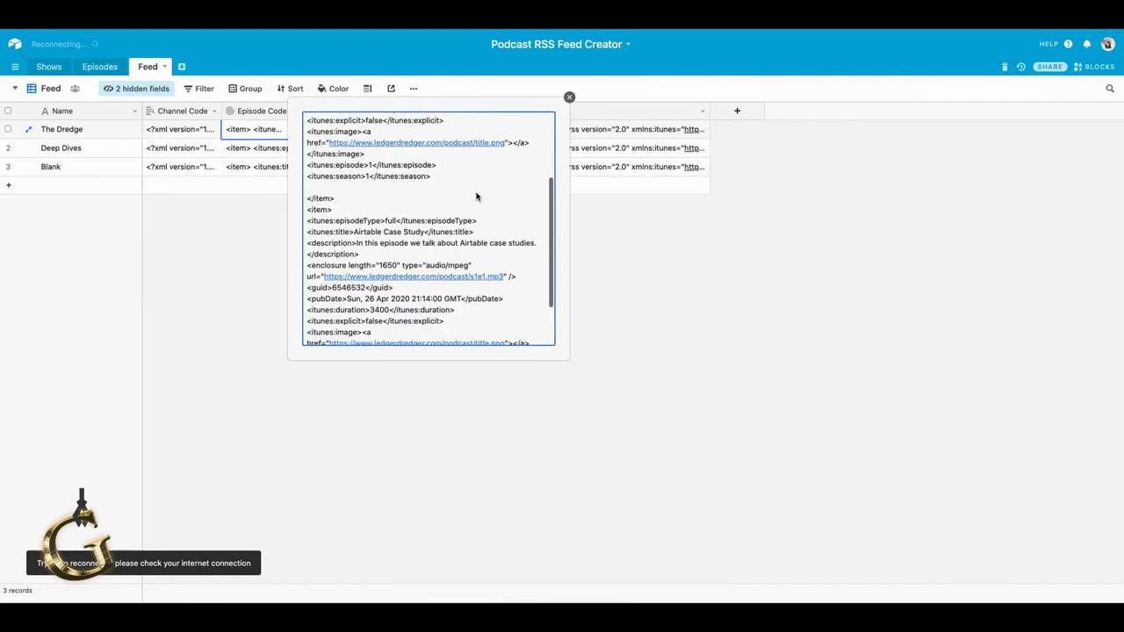
scroll(477, 197, "up", 4)
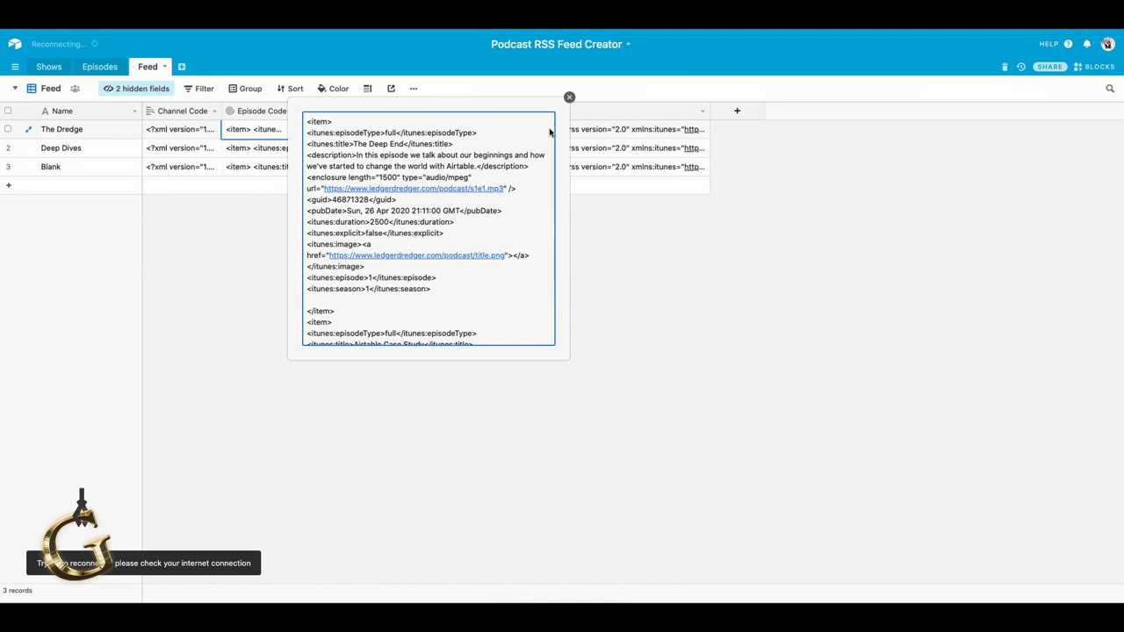
left_click(569, 96)
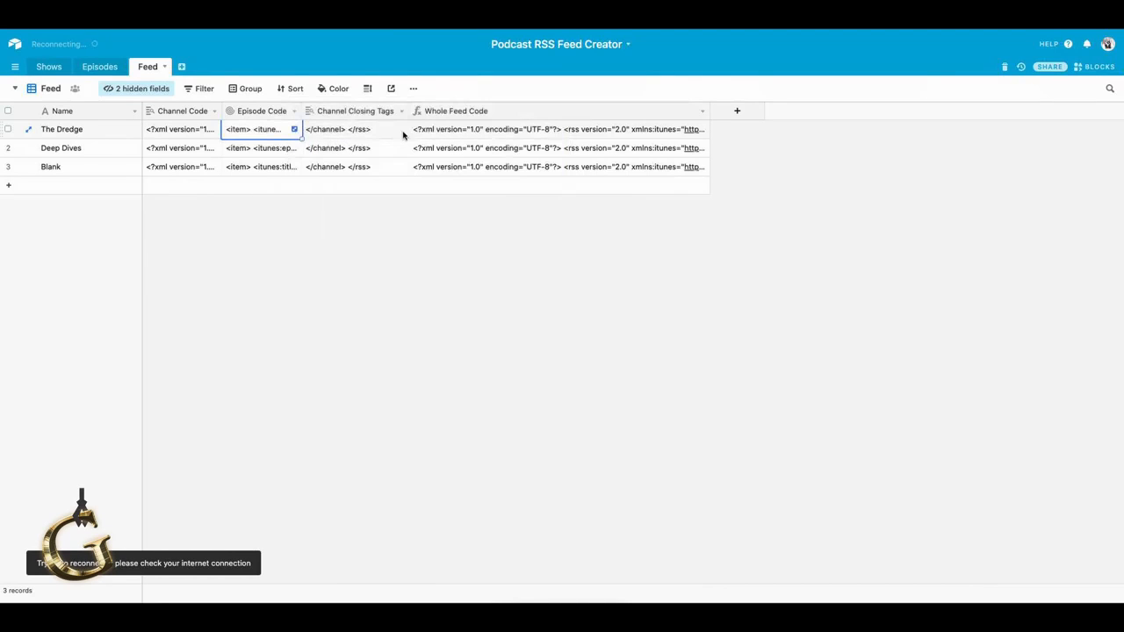
Step: Examine The Dredge's Channel Code, close the expanded cell, and select the same record's Whole Feed Code
left_click(204, 130)
key("Return")
scroll(391, 172, "down", 5)
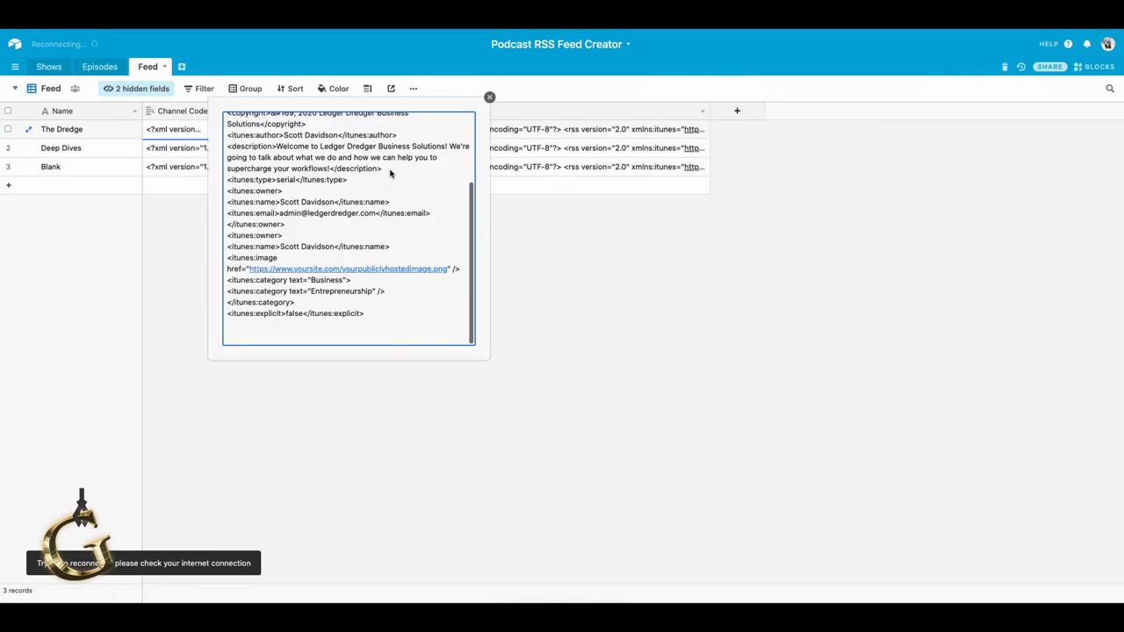
scroll(391, 172, "up", 5)
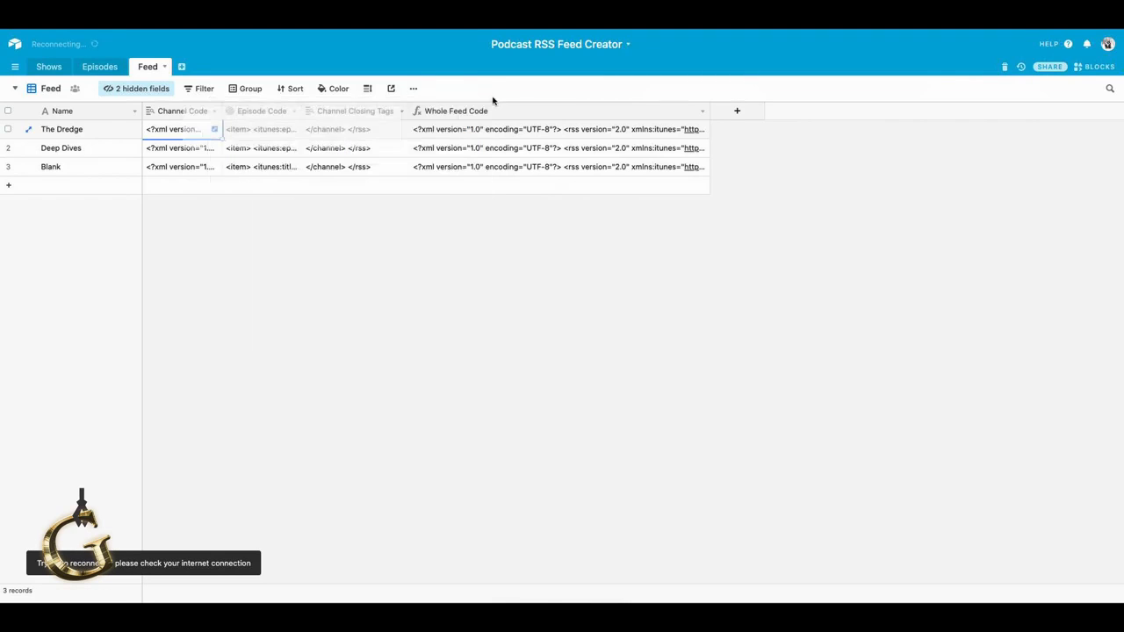
left_click(490, 97)
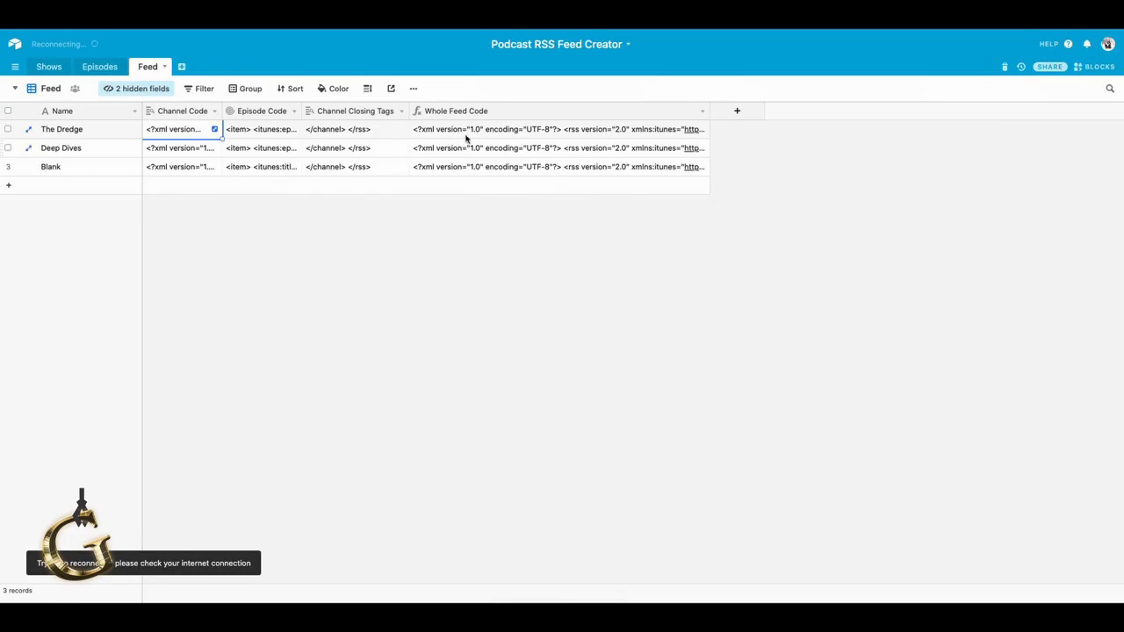
key("Right")
key("Right")
key("Right")
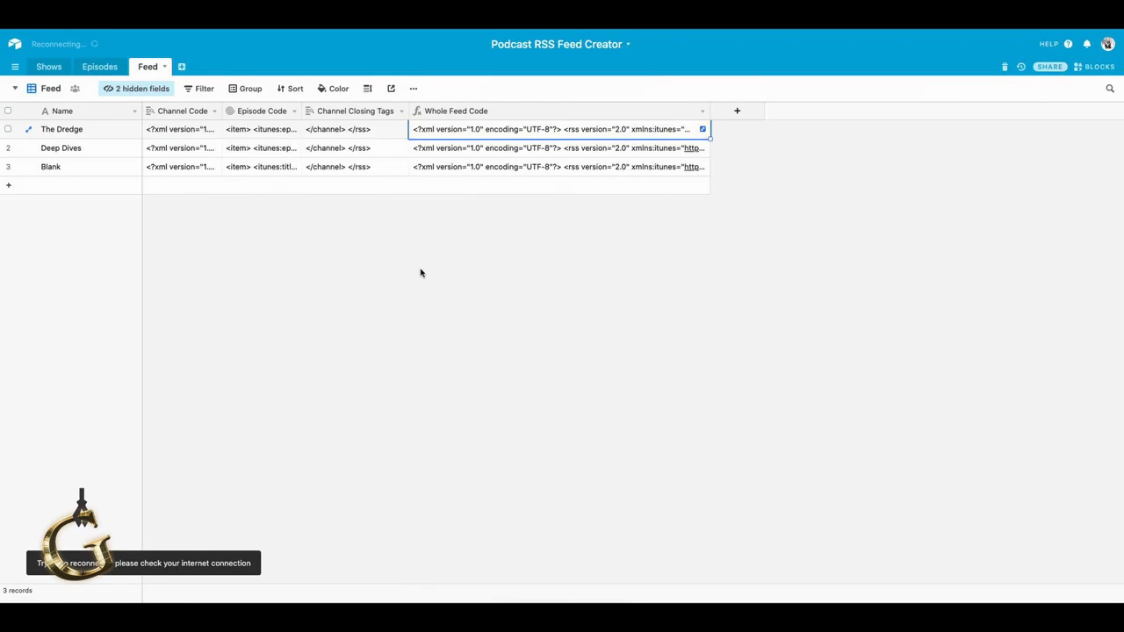
Step: Hide the Channel Code, Episode Code and Channel Closing Tags fields, keeping only Whole Feed Code beside Name
left_click(147, 89)
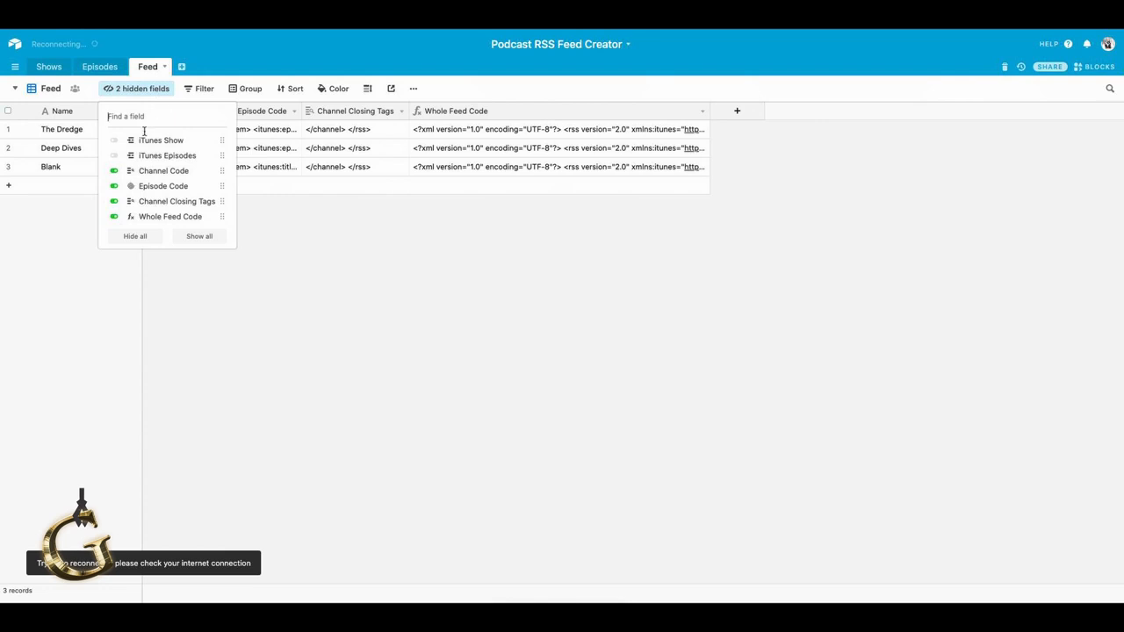
left_click(142, 176)
left_click(143, 188)
left_click(148, 203)
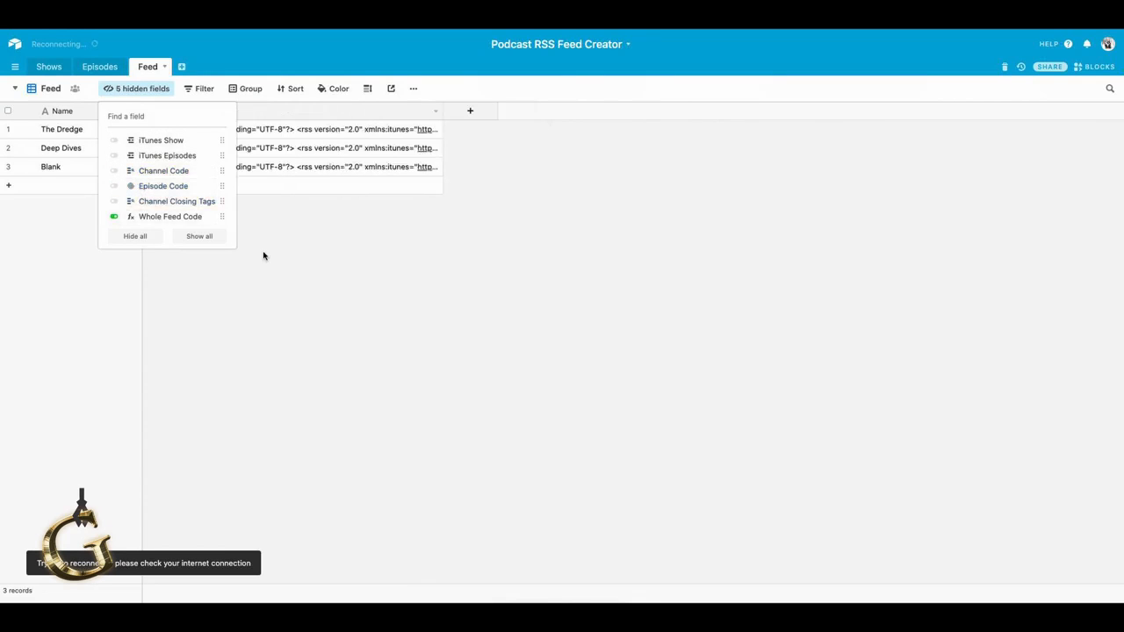
left_click(263, 255)
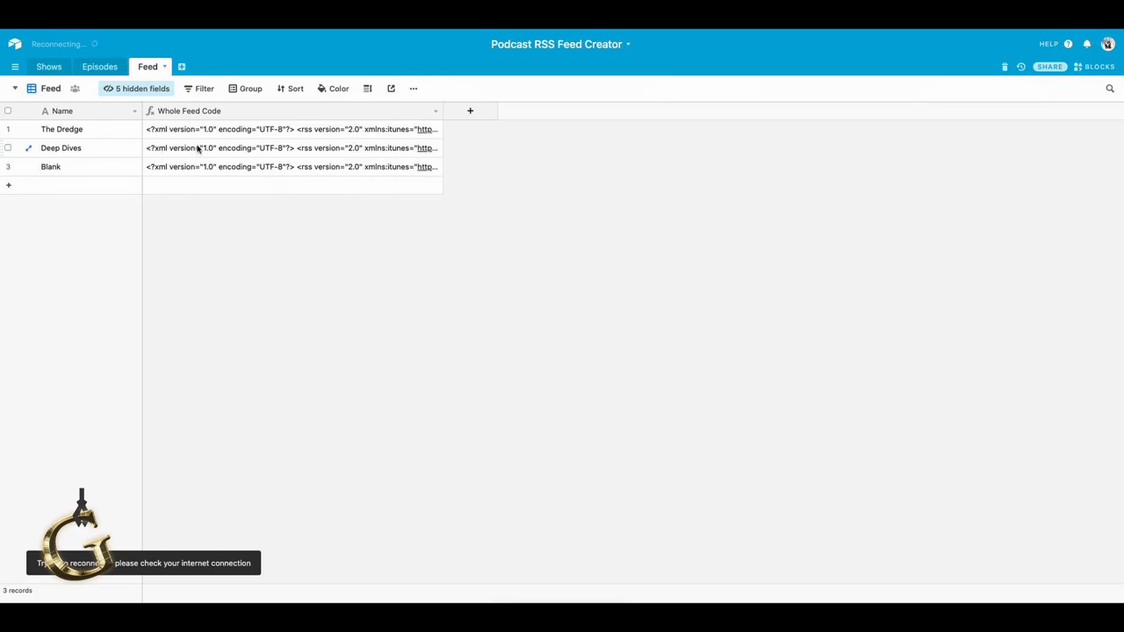